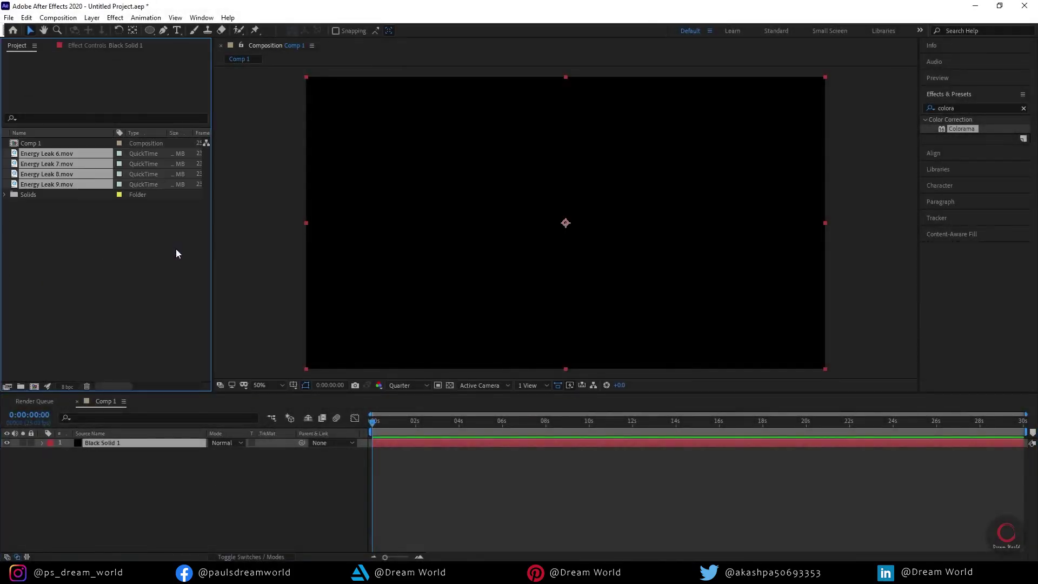
# Create the Energy 1 composition with Energy Leak 6.mov as its layer, previewing to 0:00:00:17.
pyautogui.click(32, 387)
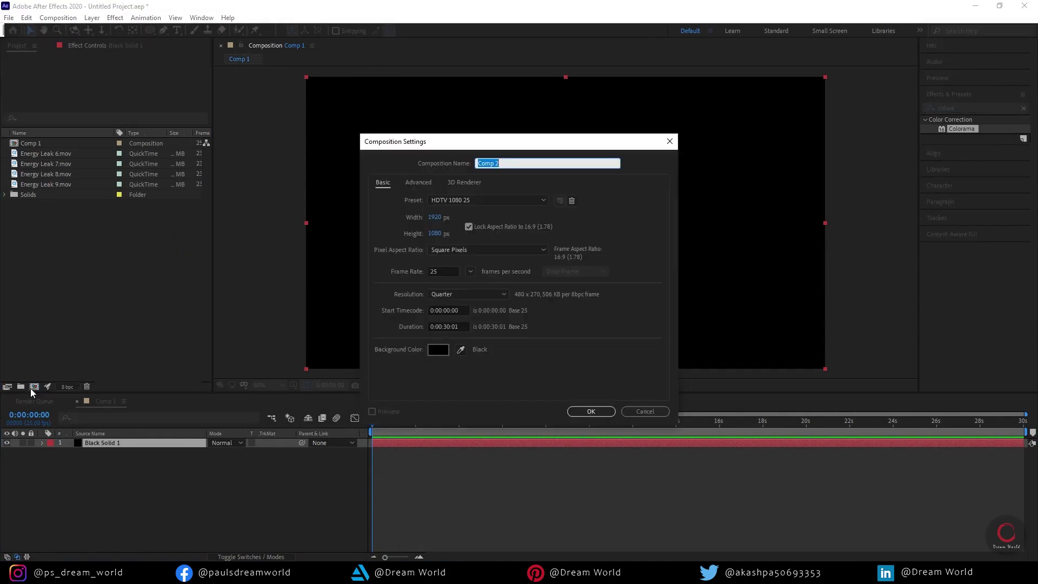
pyautogui.write('Energy 1')
pyautogui.press('Return')
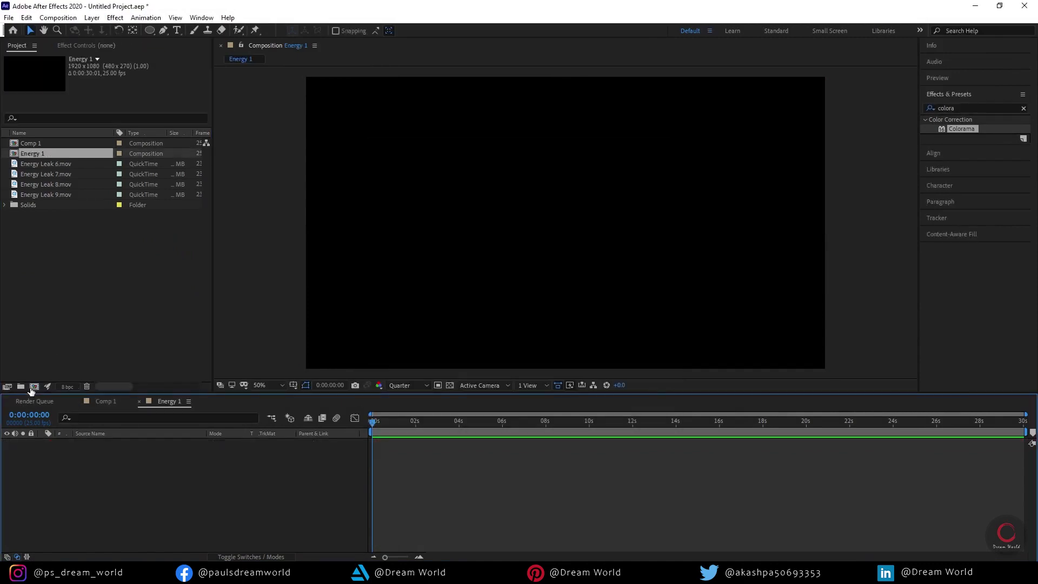
pyautogui.click(50, 165)
pyautogui.moveTo(57, 165)
pyautogui.mouseDown()
pyautogui.moveTo(414, 433)
pyautogui.moveTo(431, 422)
pyautogui.mouseUp()
pyautogui.press('space')
pyautogui.click(386, 424)
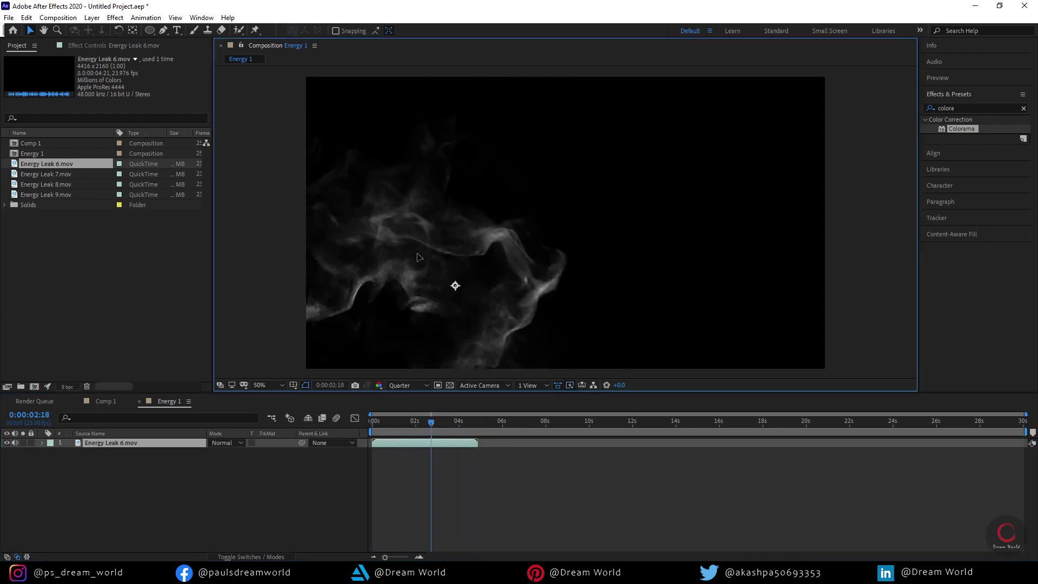
# Add Energy Leak 7.mov as a second layer and set both energy layers to Screen blending.
pyautogui.moveTo(46, 173); pyautogui.dragTo(129, 457)
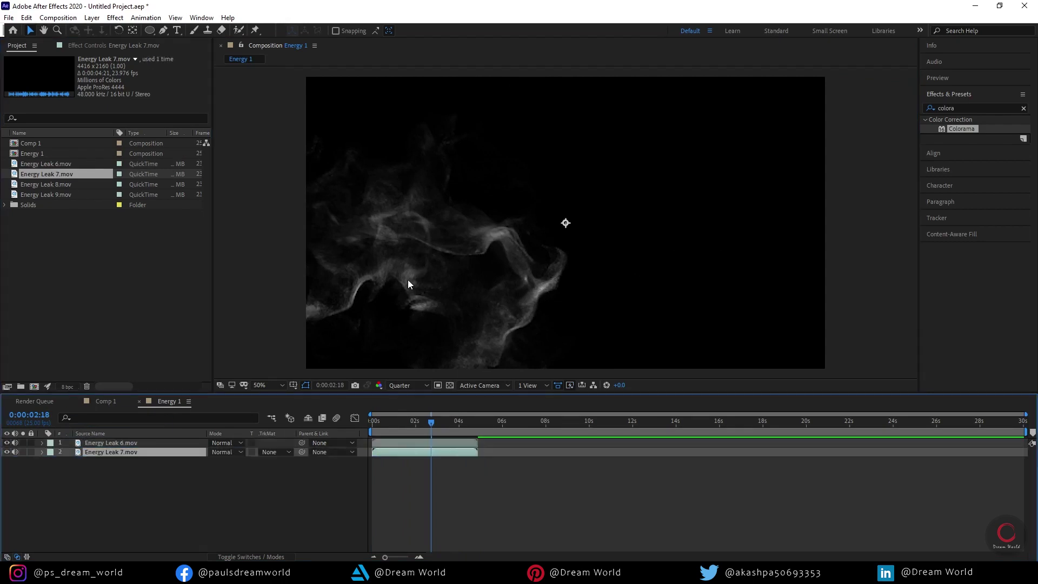
pyautogui.keyDown('ctrl'); pyautogui.click(128, 442); pyautogui.keyUp('ctrl')
pyautogui.click(226, 443)
pyautogui.click(259, 225)
# Rotate both energy layers and enlarge them to 149% and 121%.
pyautogui.click(184, 450)
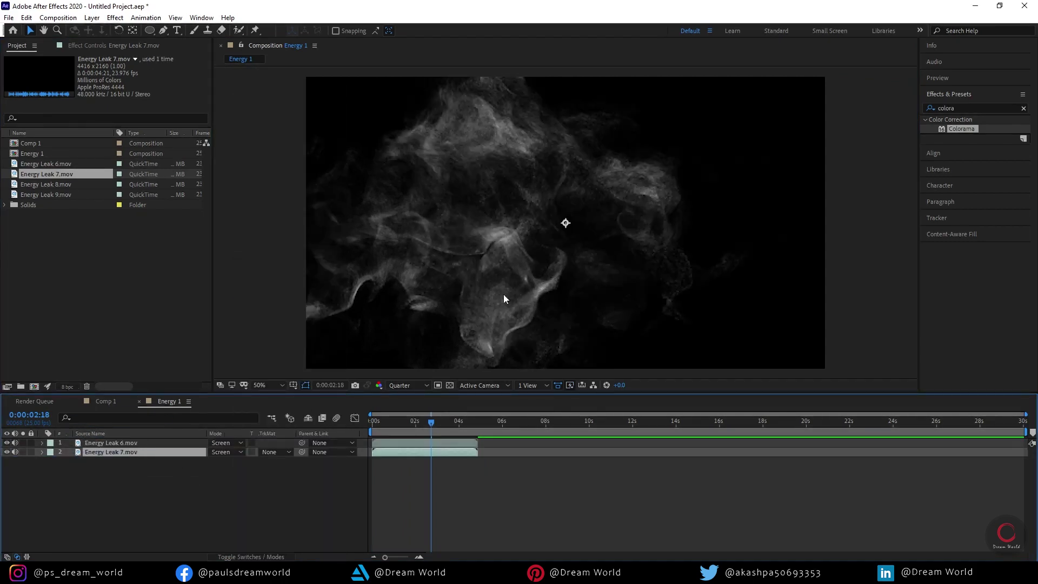
pyautogui.press('w')
pyautogui.moveTo(504, 294); pyautogui.dragTo(622, 273)
pyautogui.moveTo(464, 421); pyautogui.dragTo(413, 420)
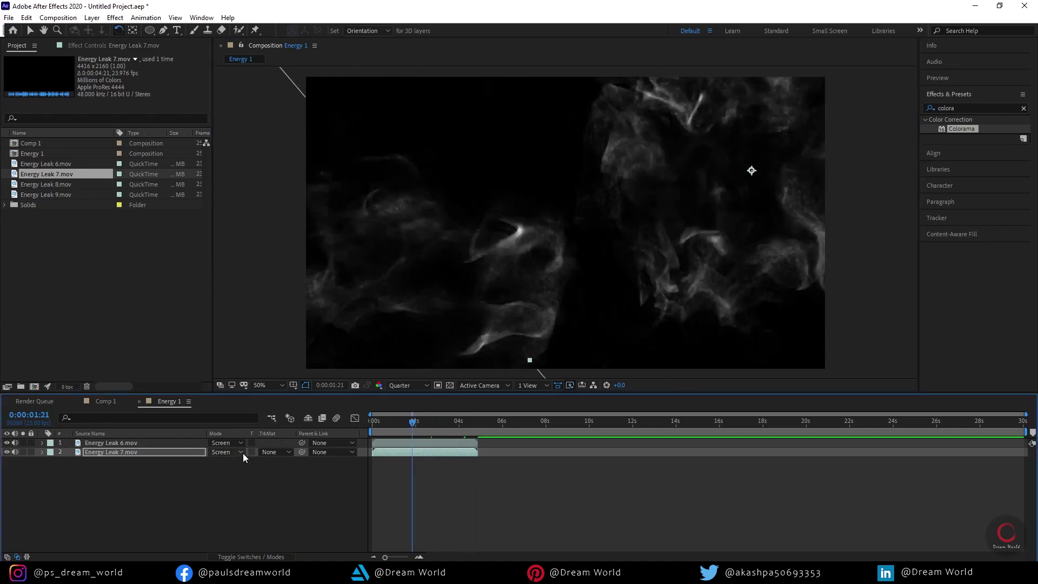
pyautogui.moveTo(254, 460)
pyautogui.mouseDown()
pyautogui.moveTo(280, 460)
pyautogui.moveTo(260, 461)
pyautogui.mouseUp()
pyautogui.click(187, 443)
pyautogui.press('s')
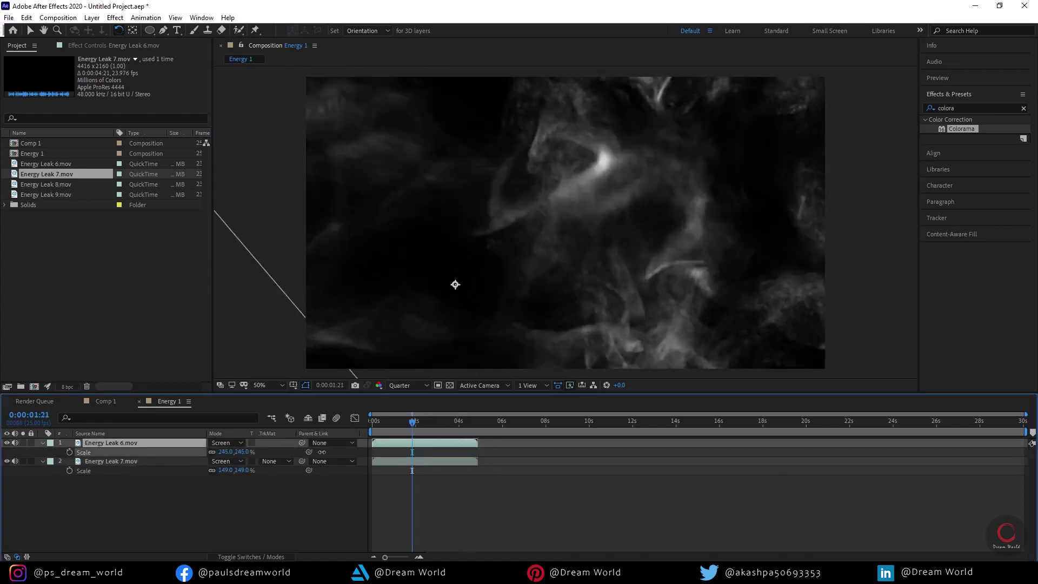
pyautogui.moveTo(512, 292); pyautogui.dragTo(420, 423)
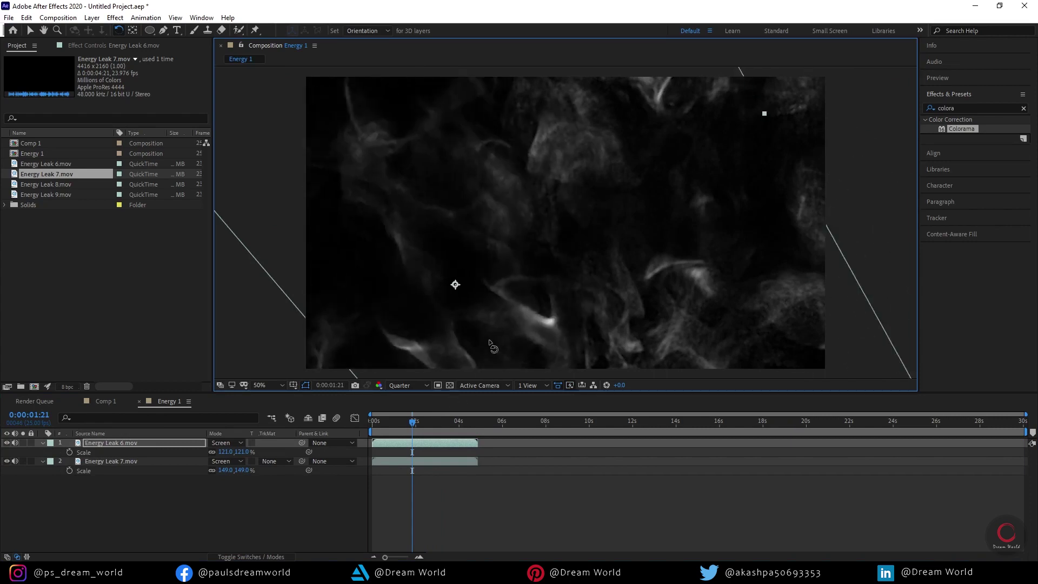
# Preview the composition at full resolution, then add a new adjustment layer.
pyautogui.hotkey('ctrl', 'j')
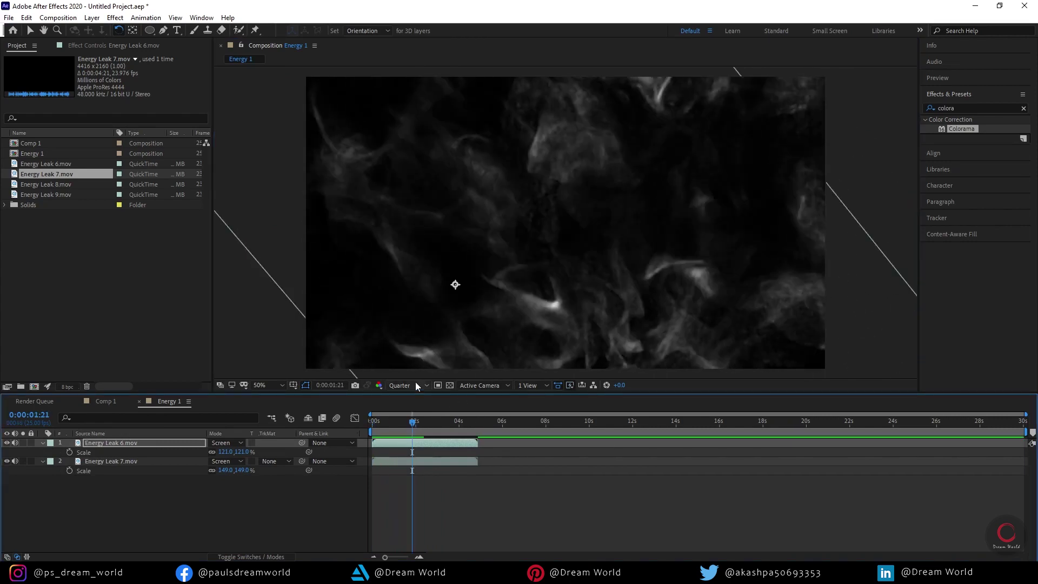
pyautogui.press('space')
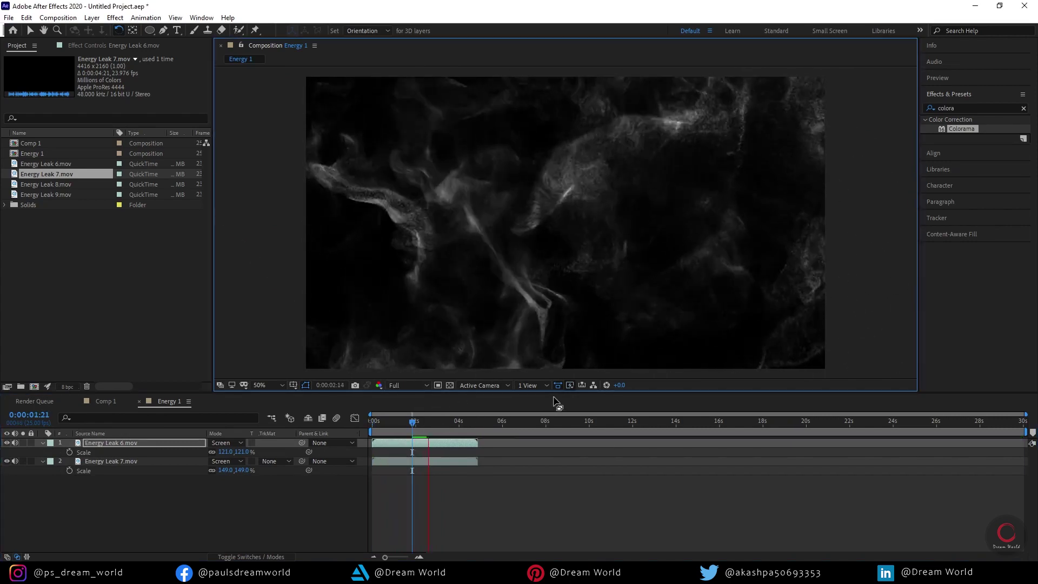
pyautogui.press('Home')
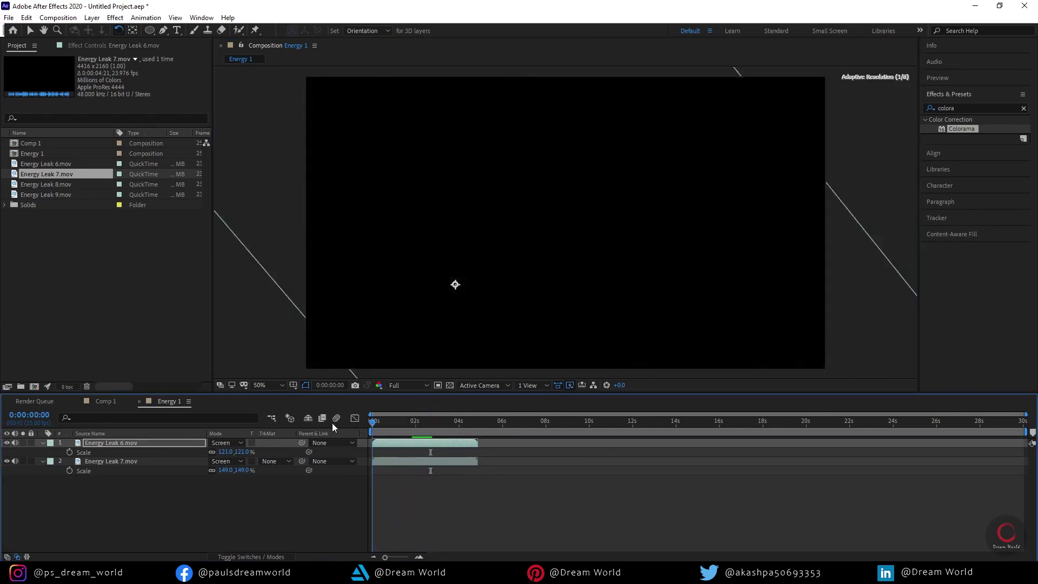
pyautogui.click(400, 416)
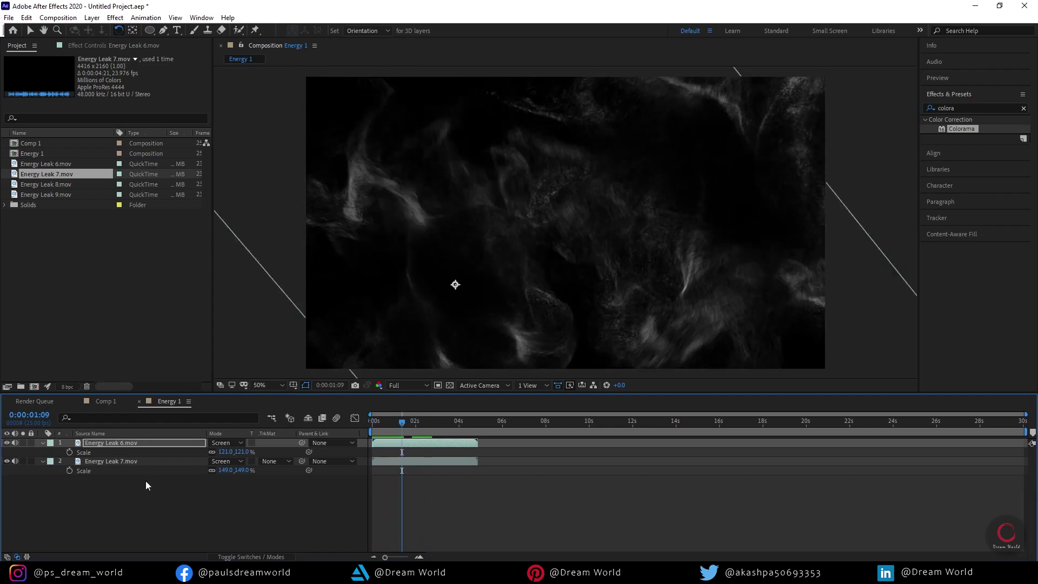
pyautogui.hotkey('ctrl', 'alt', 'y')
pyautogui.hotkey('ctrl', 'space')
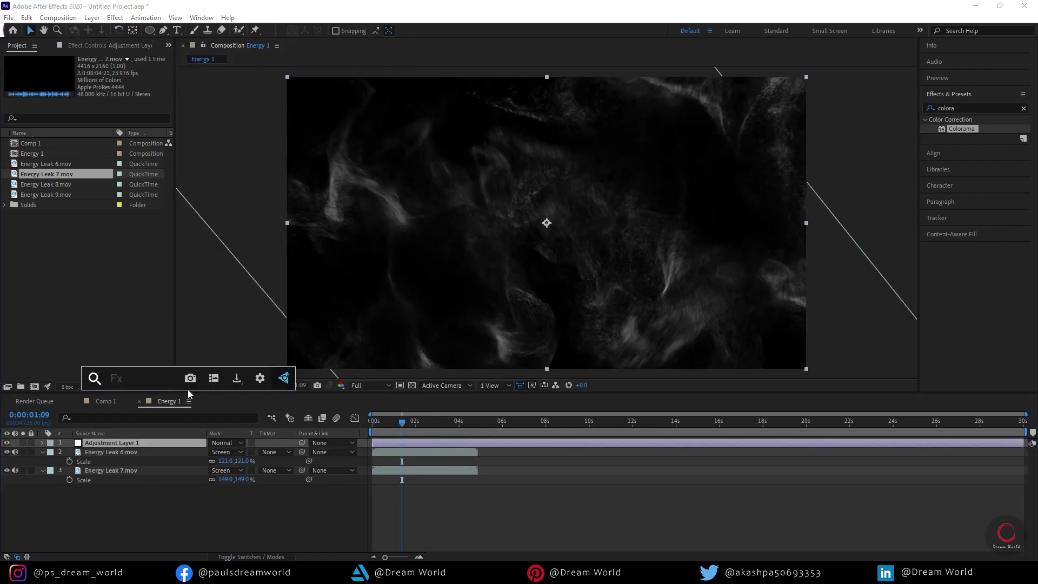
# Apply Colorama to the adjustment layer with the Ramp Blue palette.
pyautogui.write('colora')
pyautogui.press('Return')
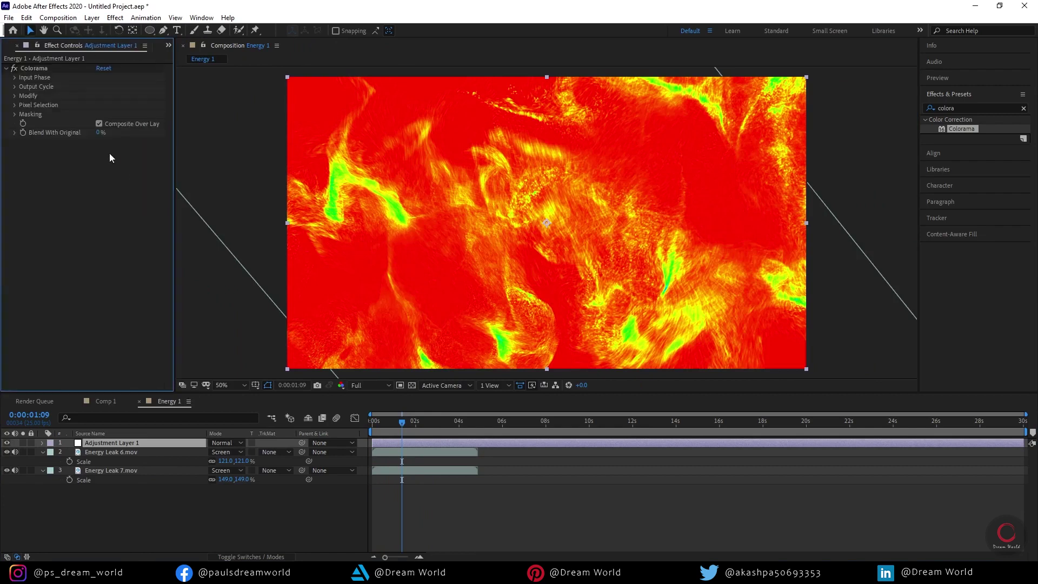
pyautogui.click(15, 87)
pyautogui.click(129, 95)
pyautogui.click(113, 183)
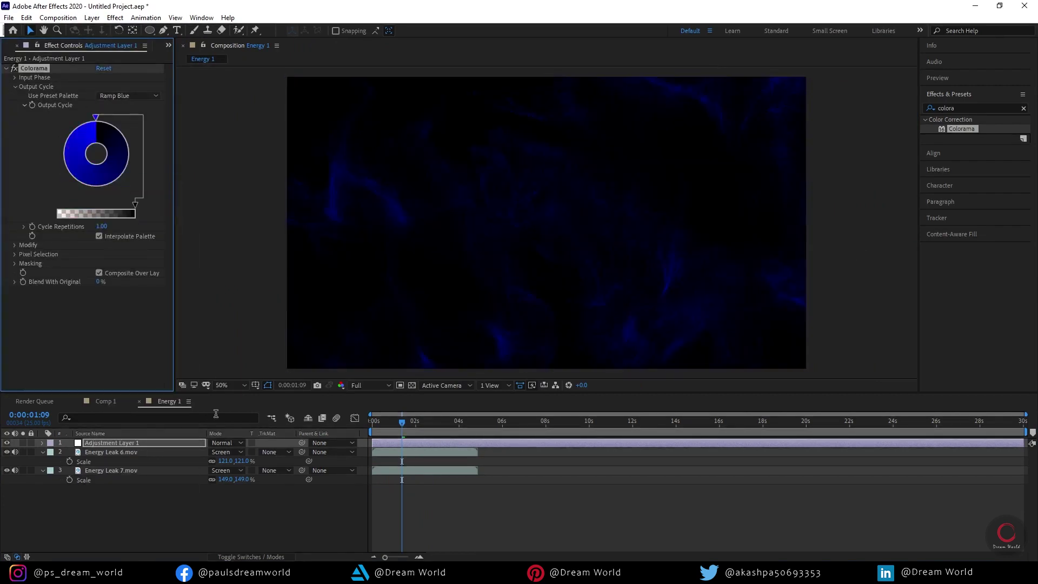
# Duplicate the Energy 1 composition as Energy 2 and open it.
pyautogui.click(43, 451)
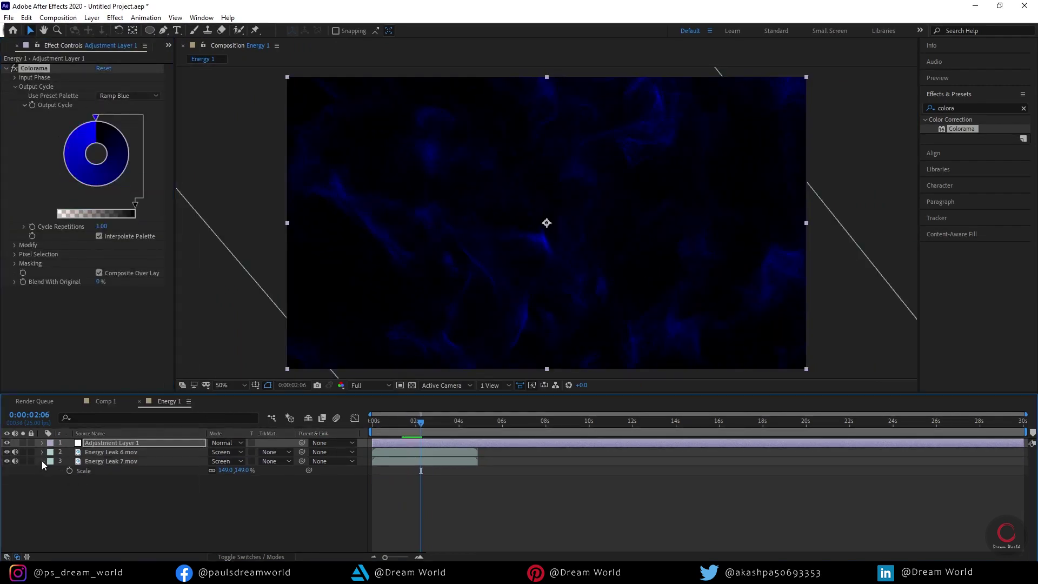
pyautogui.click(7, 47)
pyautogui.click(32, 153)
pyautogui.hotkey('ctrl', 'd')
pyautogui.doubleClick(27, 164)
# Change Energy 2's Colorama palette to Fire.
pyautogui.click(102, 443)
pyautogui.click(86, 45)
pyautogui.click(128, 95)
pyautogui.click(138, 157)
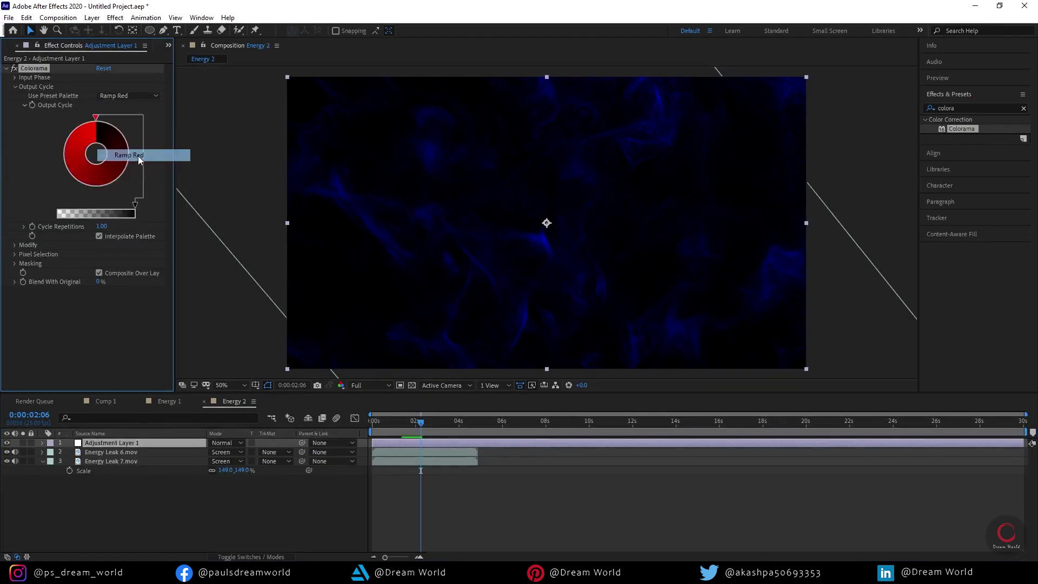
pyautogui.click(117, 96)
pyautogui.click(130, 293)
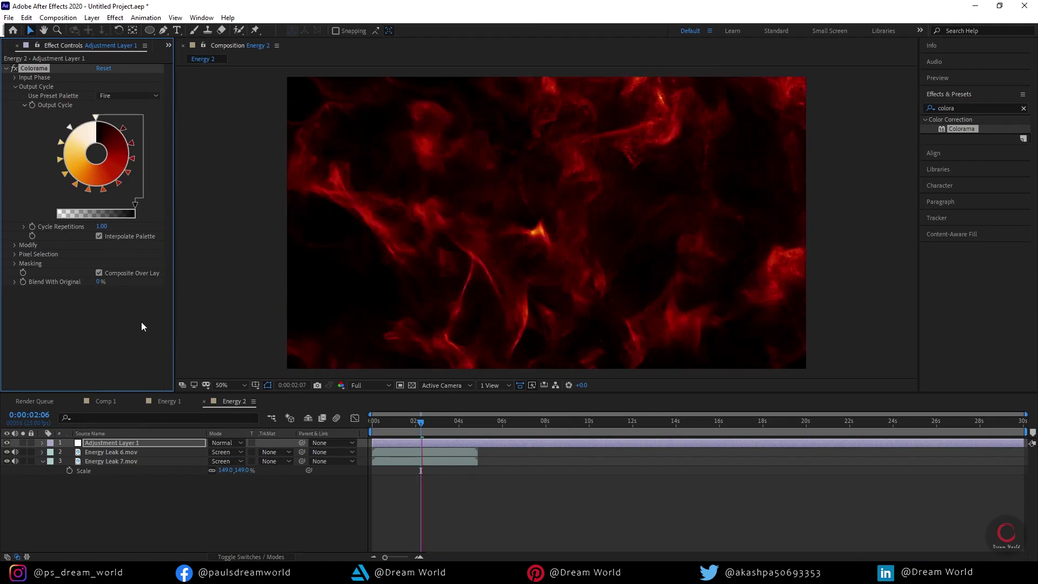
pyautogui.click(166, 401)
# Nest the Energy 1 and Energy 2 compositions into Comp 1.
pyautogui.click(105, 401)
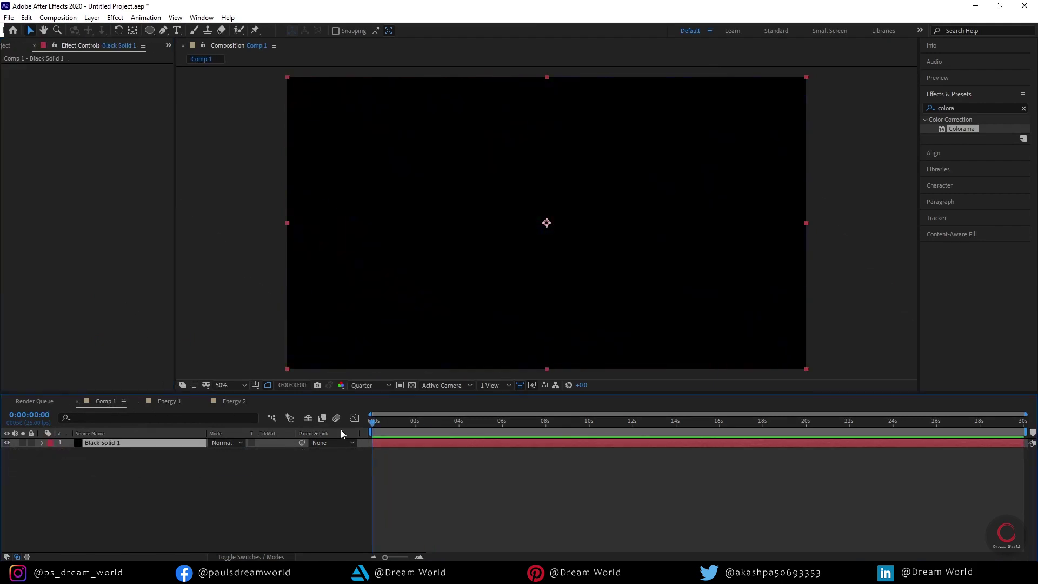
pyautogui.click(11, 45)
pyautogui.click(33, 164)
pyautogui.keyDown('shift'); pyautogui.click(34, 154); pyautogui.keyUp('shift')
pyautogui.moveTo(33, 154); pyautogui.dragTo(116, 442)
# Apply Element to Black Solid 1 with texture map Layer 1 as Energy 2 and Layer 2 as Energy 1.
pyautogui.hotkey('ctrl', 'space')
pyautogui.write('ele')
pyautogui.press('Return')
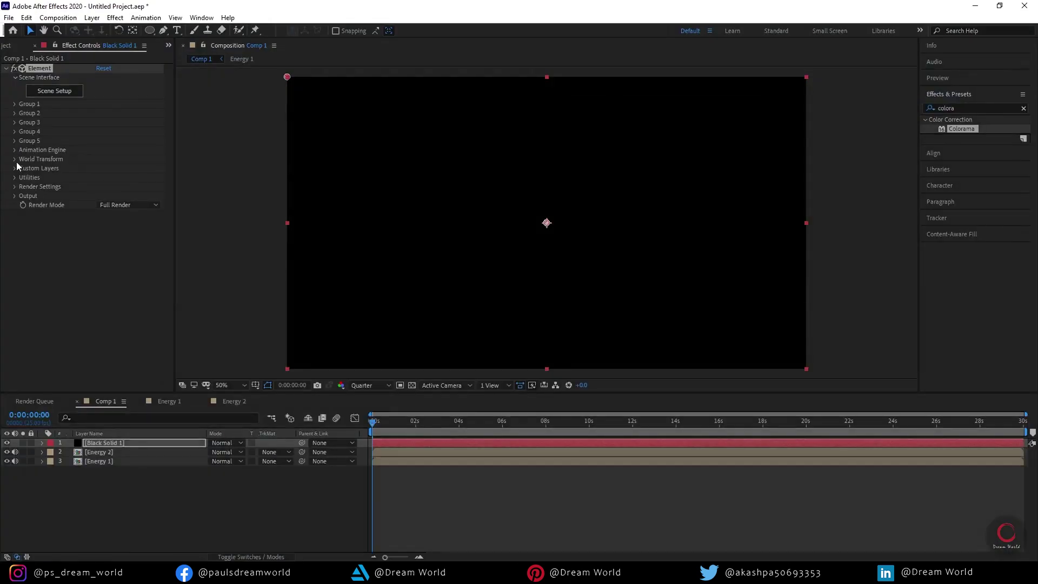
pyautogui.click(15, 169)
pyautogui.click(24, 186)
pyautogui.click(112, 195)
pyautogui.click(142, 236)
pyautogui.click(112, 214)
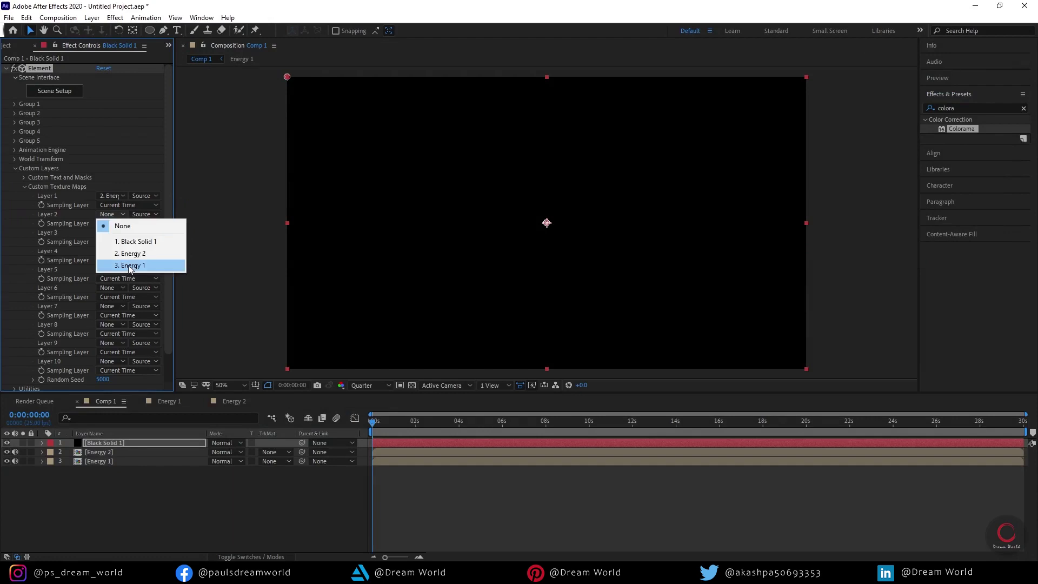
pyautogui.click(130, 266)
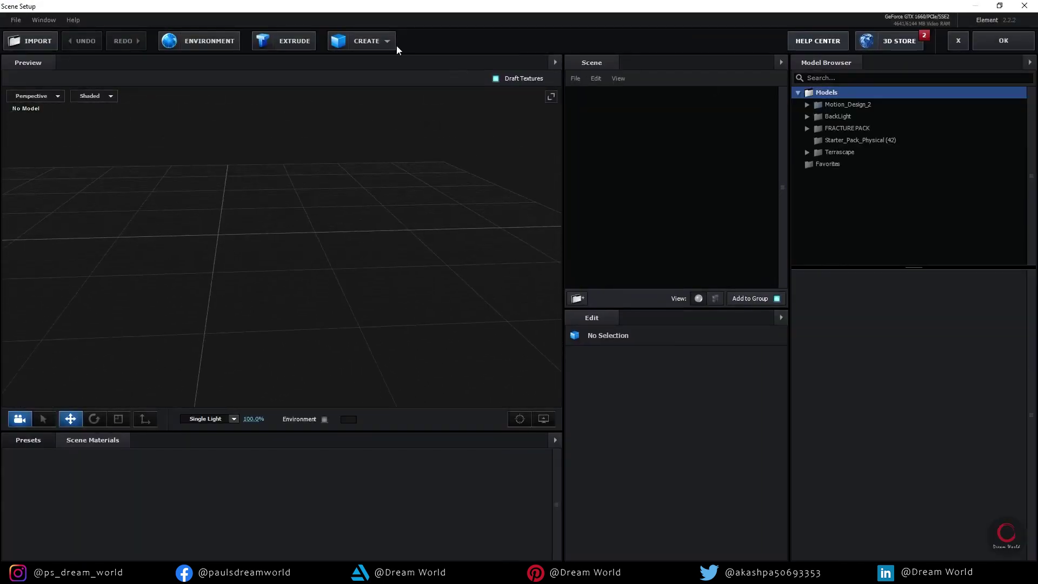
# Replace the default plane with a Beam_02 model from Motion_Design_2 Beams, shifted left.
pyautogui.click(367, 41)
pyautogui.press('Delete')
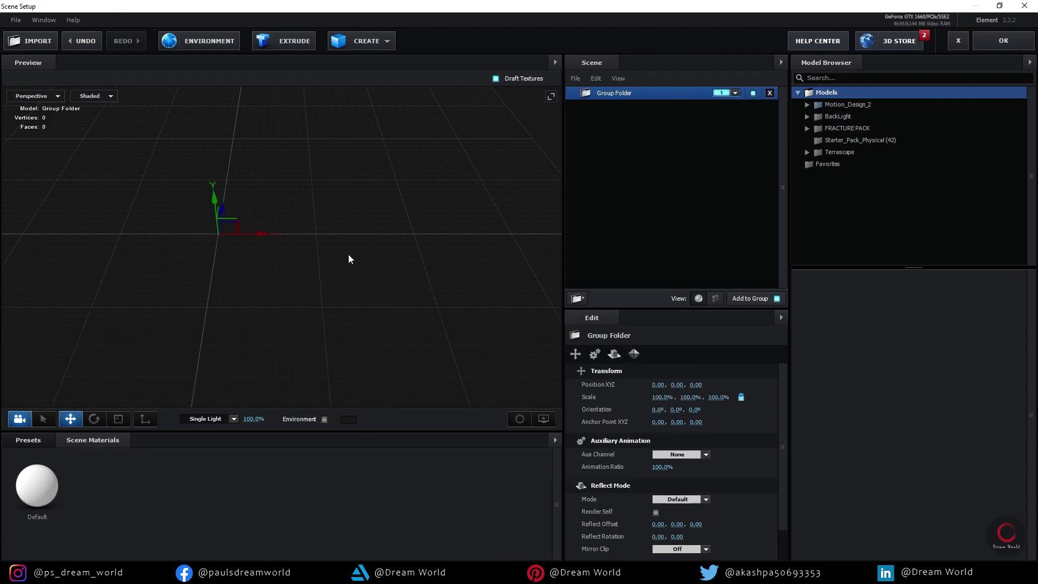
pyautogui.doubleClick(842, 105)
pyautogui.click(844, 116)
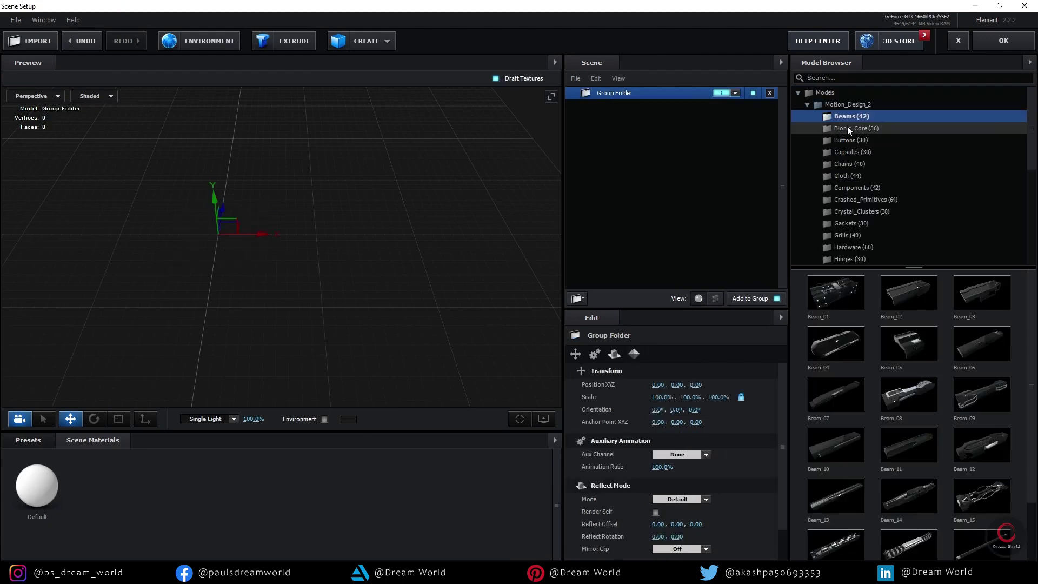
pyautogui.click(912, 297)
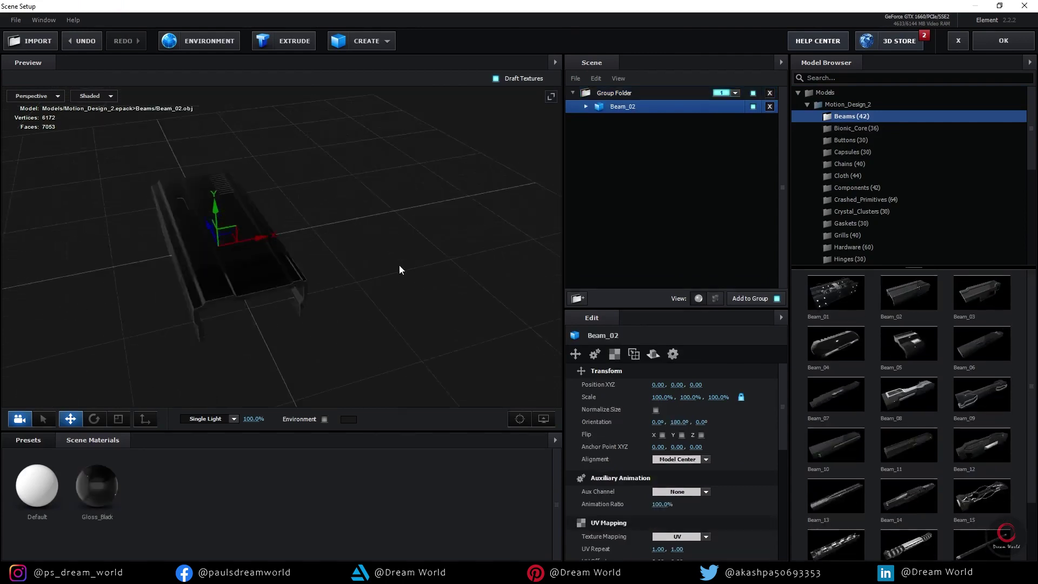
pyautogui.moveTo(265, 234); pyautogui.dragTo(221, 240)
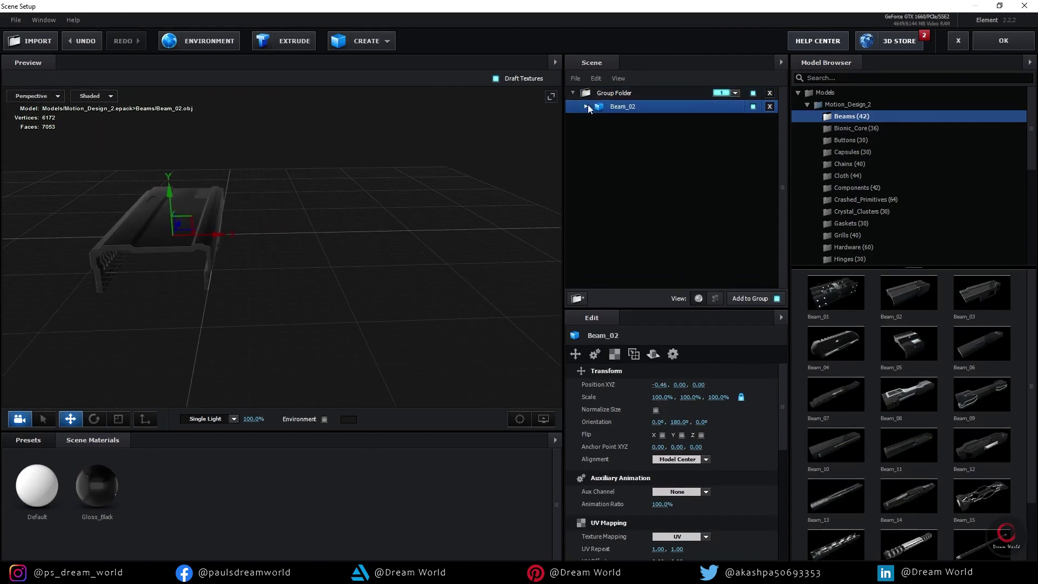
# Mirror the group across X, adjust Beam_02's position, and duplicate it.
pyautogui.click(611, 93)
pyautogui.scroll(-2, 736, 468)
pyautogui.click(662, 546)
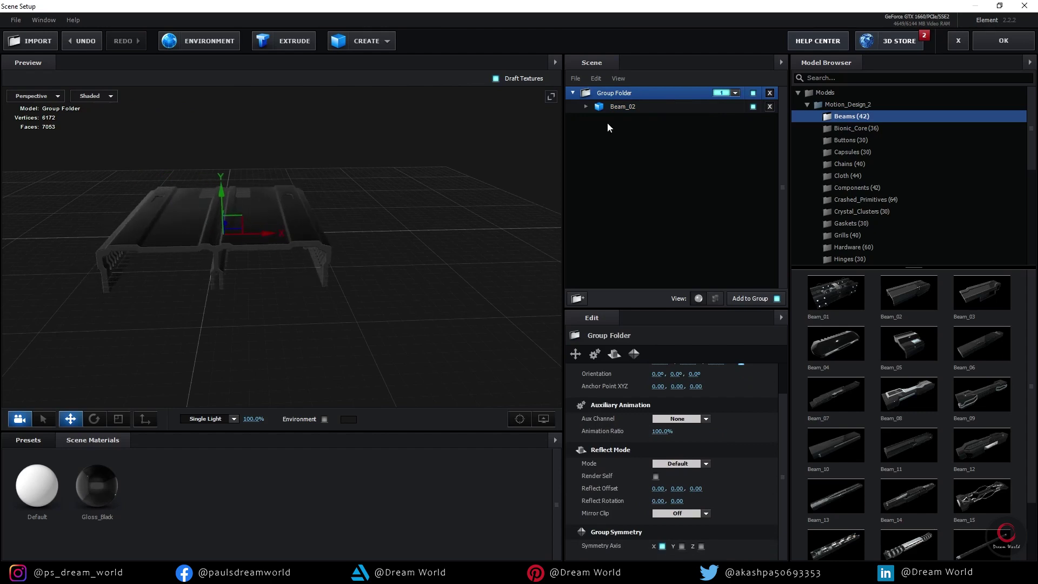
pyautogui.click(622, 106)
pyautogui.moveTo(214, 236)
pyautogui.mouseDown()
pyautogui.moveTo(314, 272)
pyautogui.moveTo(193, 197)
pyautogui.mouseUp()
pyautogui.hotkey('ctrl', 'd')
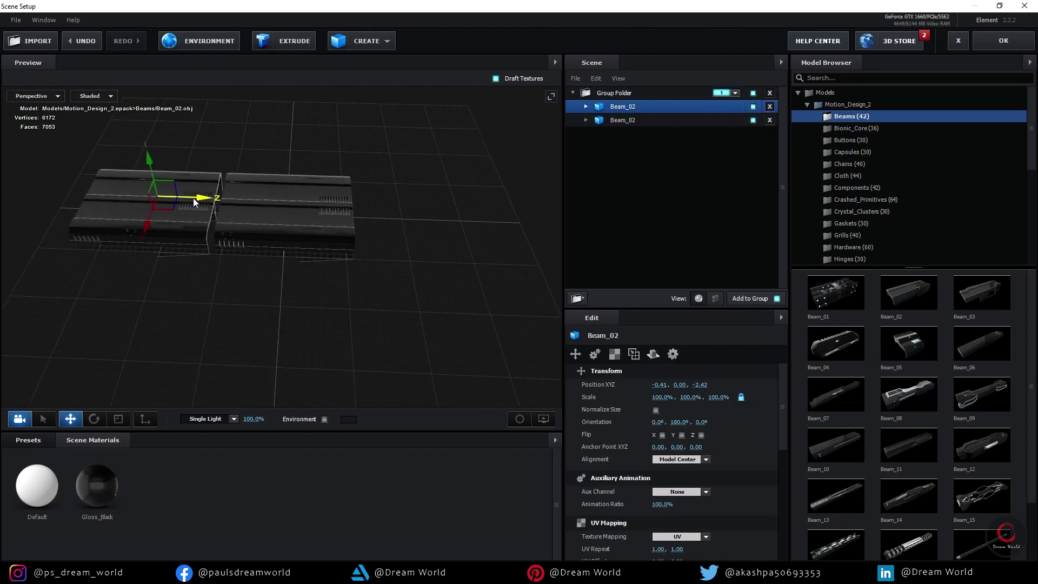
# Add Beam_08 and position it at X 1.18, raised, checking placement in front view.
pyautogui.click(908, 395)
pyautogui.moveTo(305, 239)
pyautogui.mouseDown()
pyautogui.moveTo(347, 239)
pyautogui.moveTo(304, 187)
pyautogui.moveTo(297, 162)
pyautogui.mouseUp()
pyautogui.moveTo(333, 285)
pyautogui.mouseDown()
pyautogui.moveTo(345, 161)
pyautogui.moveTo(331, 179)
pyautogui.mouseUp()
pyautogui.moveTo(342, 319); pyautogui.dragTo(331, 310)
pyautogui.click(31, 96)
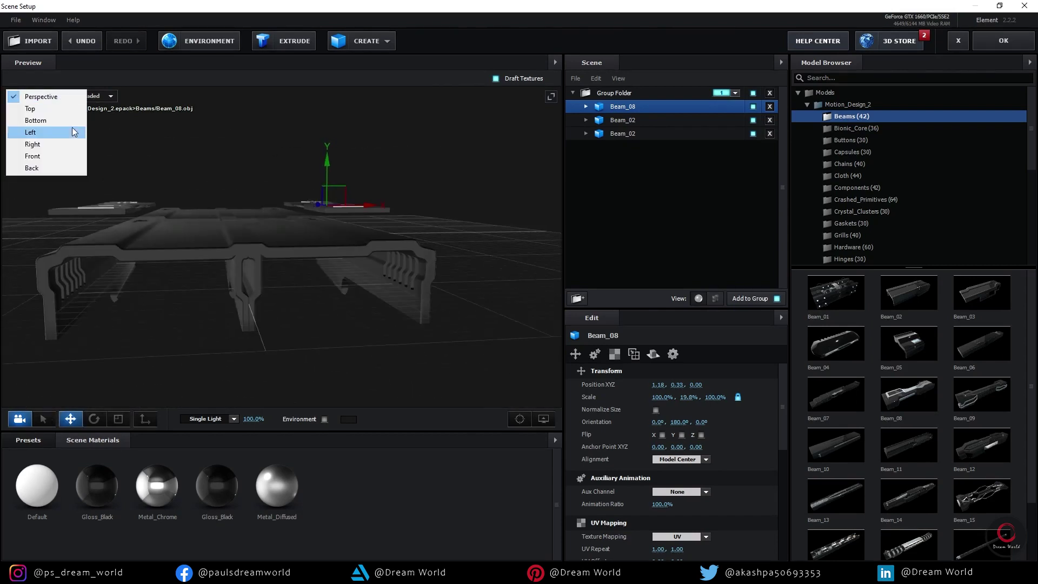
pyautogui.click(53, 156)
pyautogui.moveTo(442, 165); pyautogui.dragTo(444, 174)
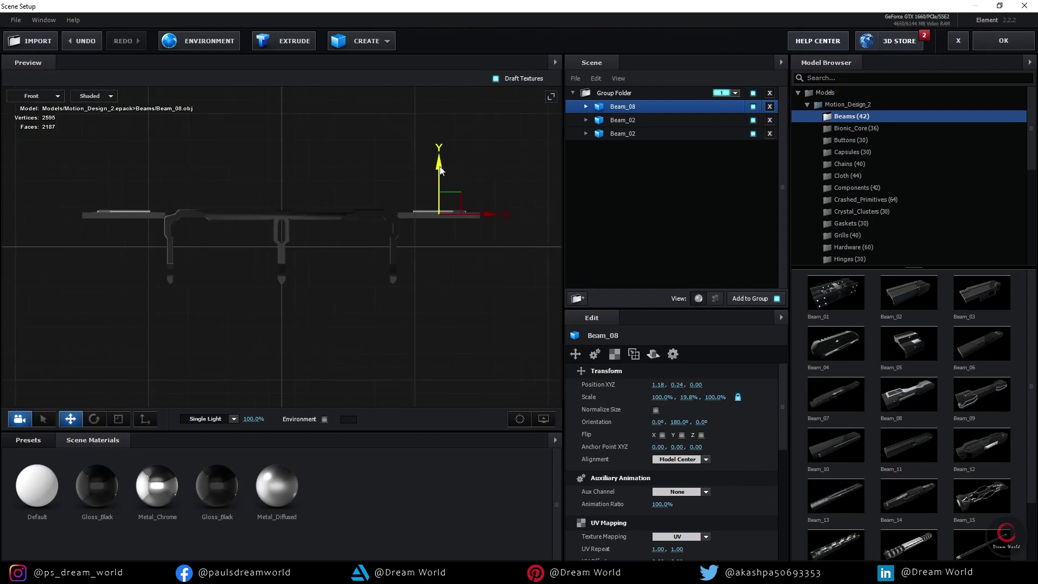
pyautogui.click(31, 96)
pyautogui.click(32, 107)
pyautogui.moveTo(296, 161)
pyautogui.mouseDown()
pyautogui.moveTo(278, 149)
pyautogui.moveTo(431, 239)
pyautogui.mouseUp()
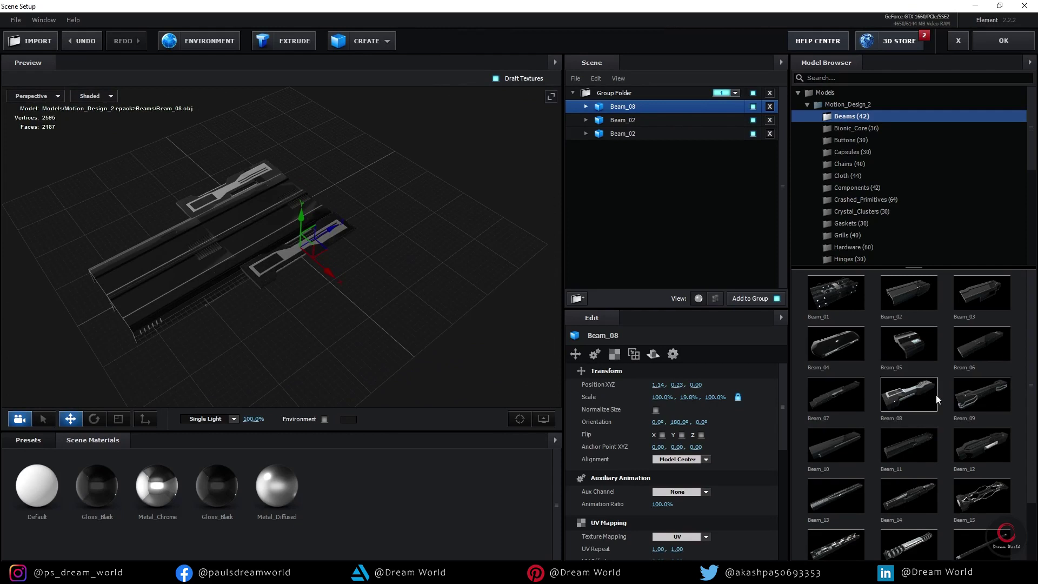
# Add Beam_16 beside the other beams and stretch it wider along X.
pyautogui.scroll(-1, 936, 394)
pyautogui.scroll(-1, 942, 482)
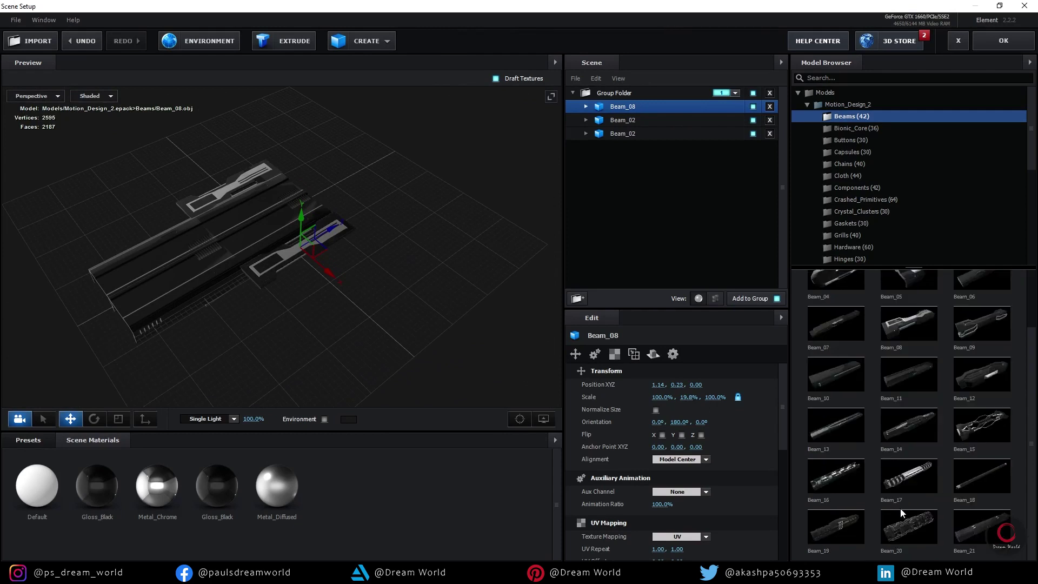
pyautogui.click(840, 485)
pyautogui.moveTo(194, 339)
pyautogui.mouseDown()
pyautogui.moveTo(211, 304)
pyautogui.moveTo(358, 358)
pyautogui.moveTo(349, 303)
pyautogui.moveTo(290, 200)
pyautogui.moveTo(407, 301)
pyautogui.moveTo(385, 370)
pyautogui.mouseUp()
pyautogui.press('r')
pyautogui.moveTo(248, 344)
pyautogui.mouseDown()
pyautogui.moveTo(363, 292)
pyautogui.moveTo(326, 333)
pyautogui.moveTo(452, 318)
pyautogui.moveTo(257, 254)
pyautogui.moveTo(351, 329)
pyautogui.mouseUp()
pyautogui.press('w')
# Add a plane, scale it to 705.7%, and place it under the beams.
pyautogui.click(381, 41)
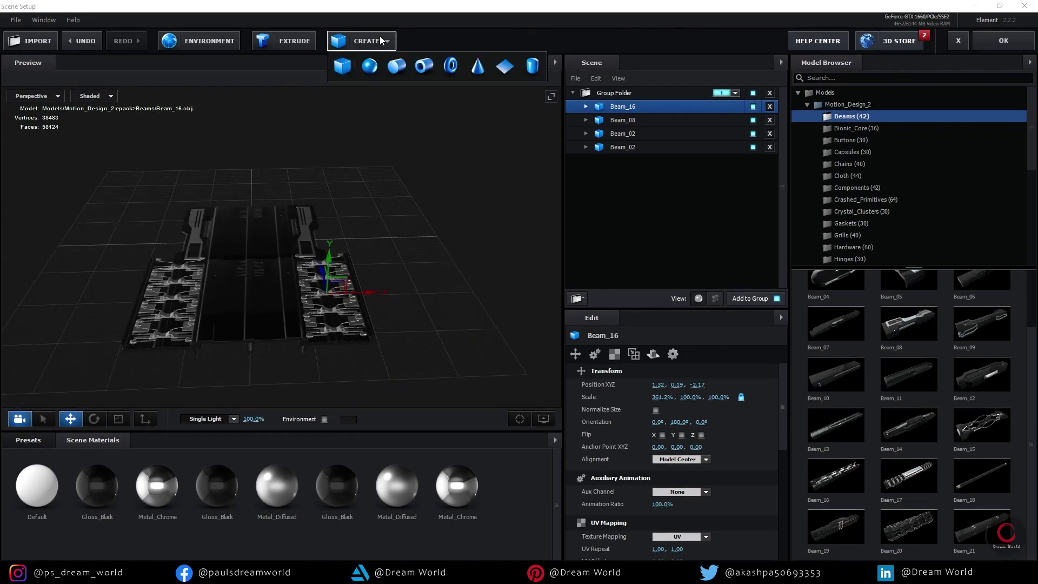
pyautogui.click(505, 66)
pyautogui.press('r')
pyautogui.moveTo(292, 240)
pyautogui.mouseDown()
pyautogui.moveTo(433, 320)
pyautogui.moveTo(386, 290)
pyautogui.moveTo(290, 174)
pyautogui.moveTo(287, 186)
pyautogui.mouseUp()
pyautogui.press('w')
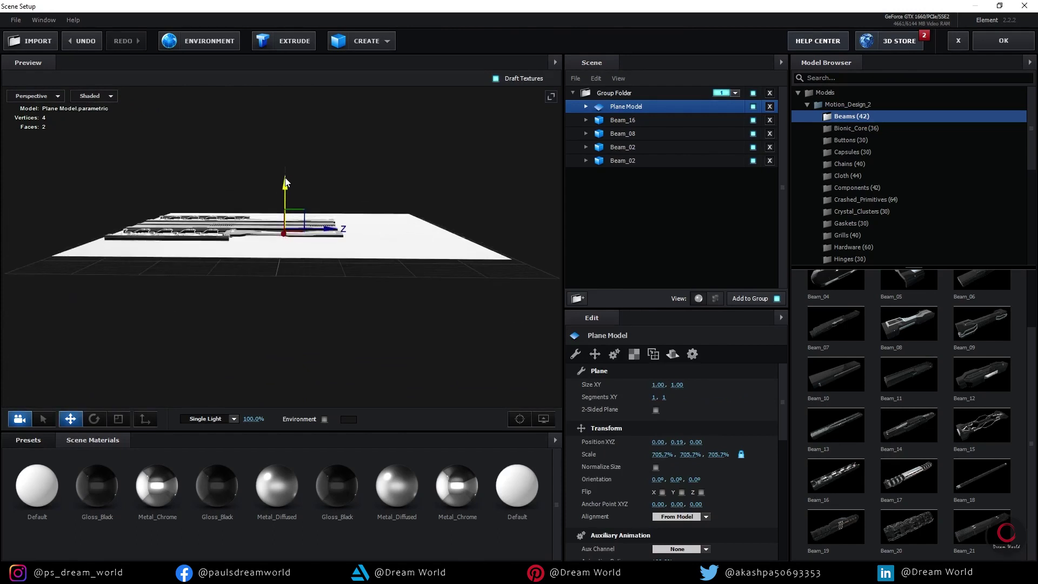
pyautogui.moveTo(325, 231)
pyautogui.mouseDown()
pyautogui.moveTo(300, 232)
pyautogui.moveTo(449, 175)
pyautogui.mouseUp()
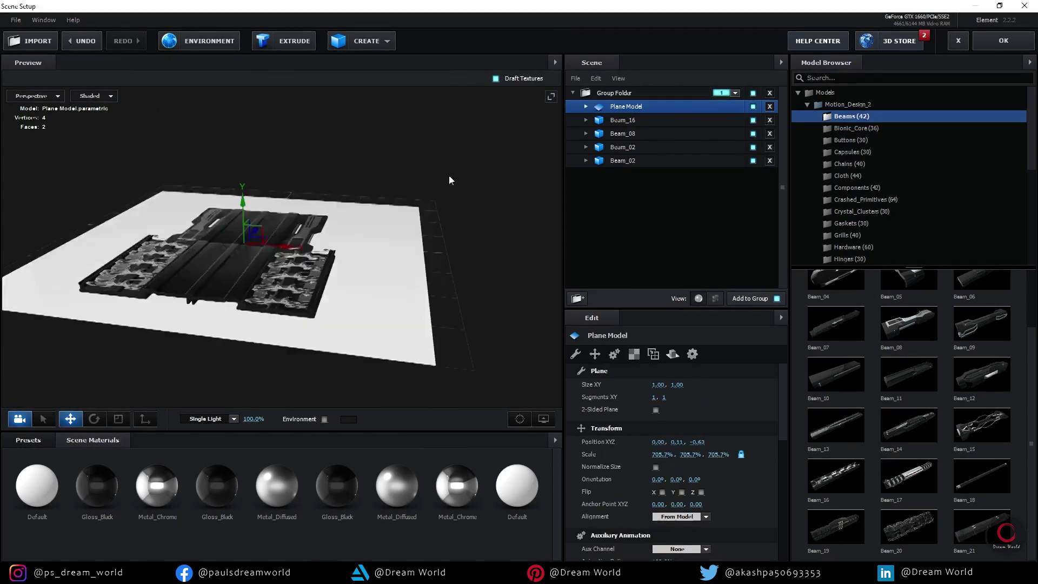
# Apply a Pro_Shaders_2 Metal preset to the plane and remove unused scene materials.
pyautogui.click(28, 439)
pyautogui.doubleClick(43, 492)
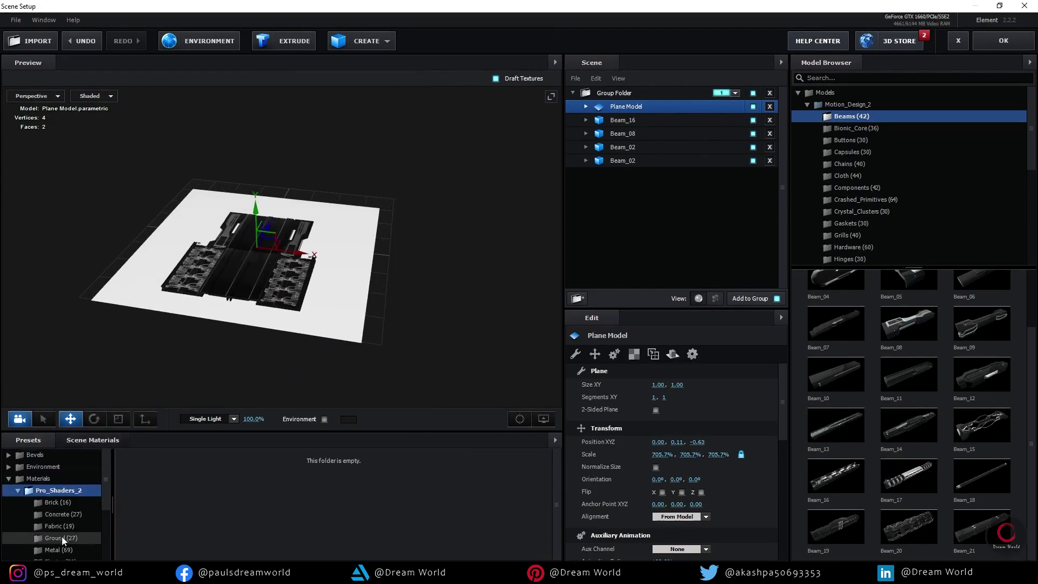
pyautogui.click(57, 549)
pyautogui.moveTo(167, 512); pyautogui.dragTo(321, 282)
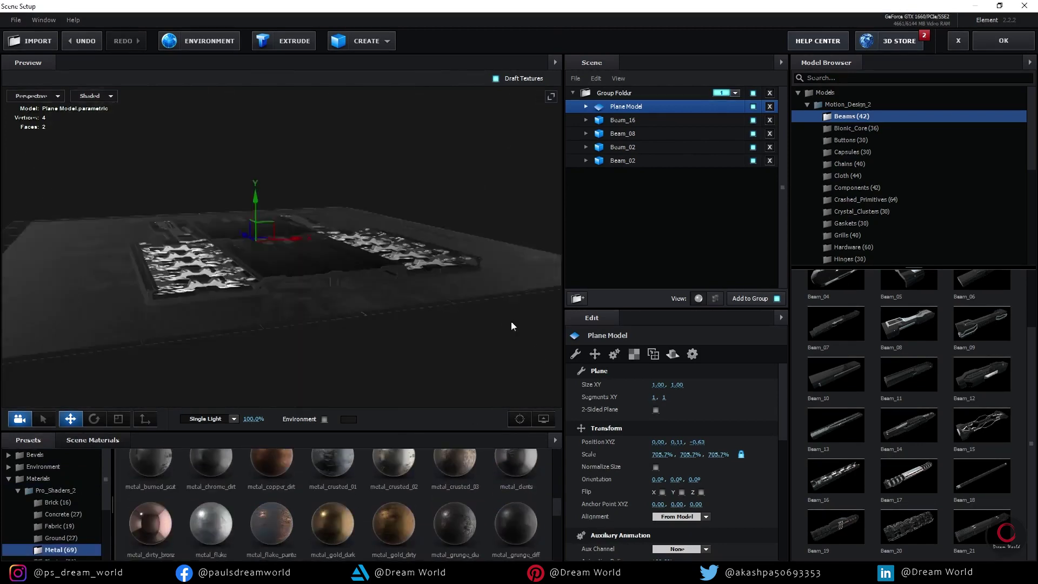
pyautogui.click(122, 439)
pyautogui.click(555, 440)
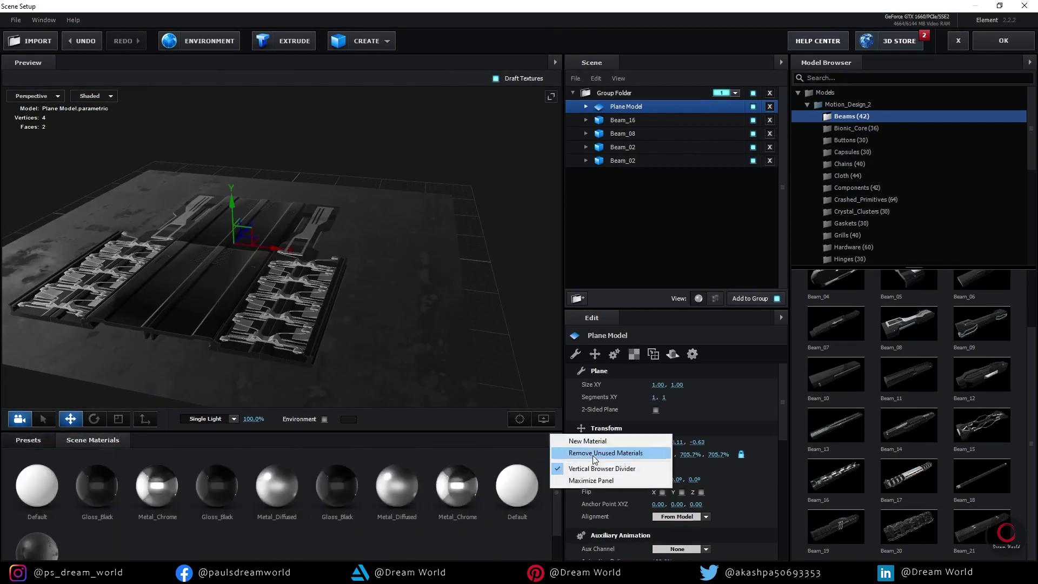
pyautogui.click(592, 455)
# Edit metal_burned_scatterbox glossiness: lower its opacity, invert it, and raise its contrast.
pyautogui.moveTo(215, 326); pyautogui.dragTo(238, 291)
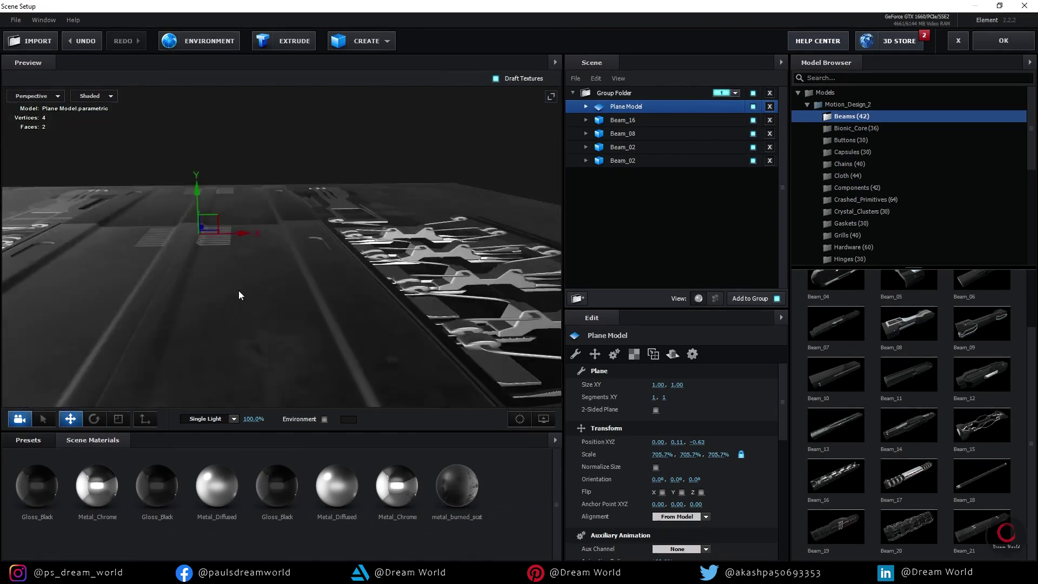
pyautogui.click(457, 484)
pyautogui.click(652, 434)
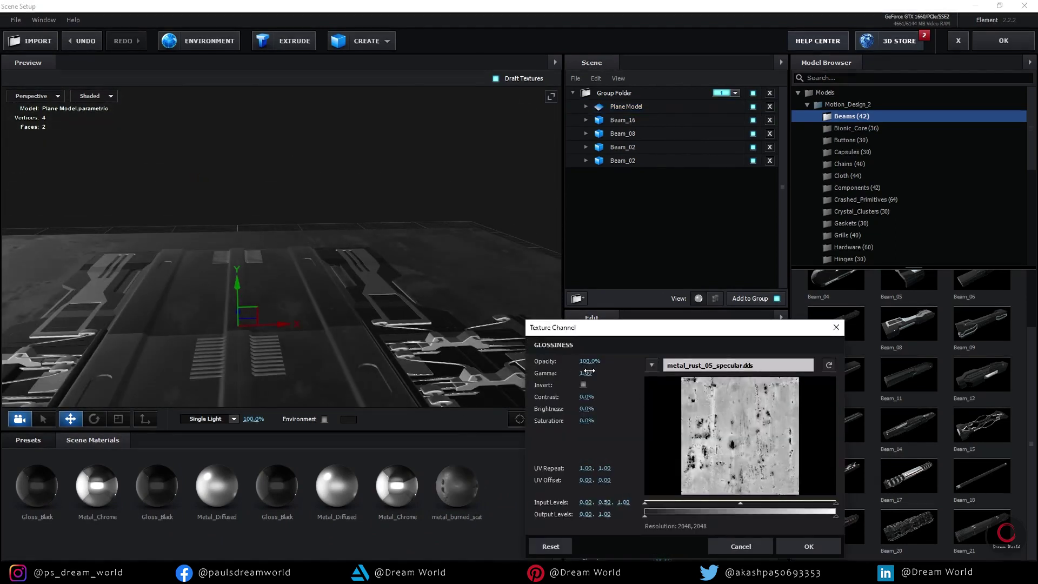
pyautogui.moveTo(613, 361); pyautogui.dragTo(597, 363)
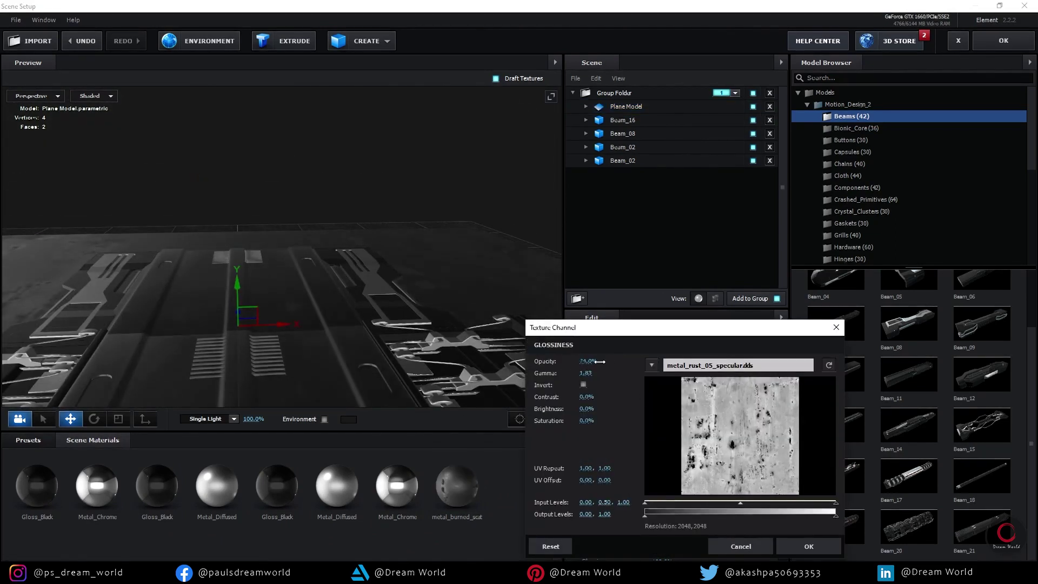
pyautogui.moveTo(396, 376); pyautogui.dragTo(518, 399)
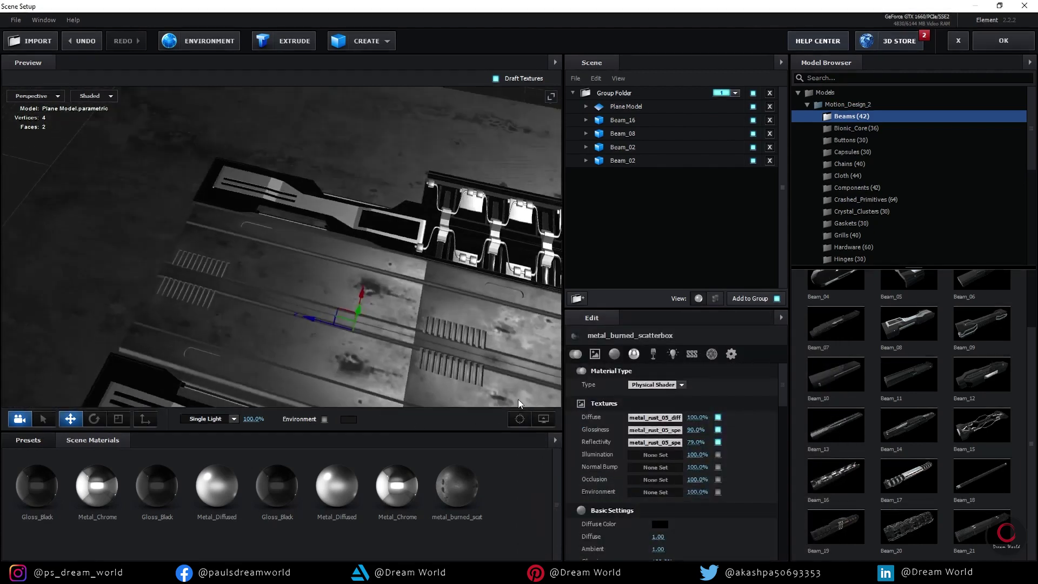
pyautogui.click(583, 384)
pyautogui.moveTo(588, 399); pyautogui.dragTo(608, 397)
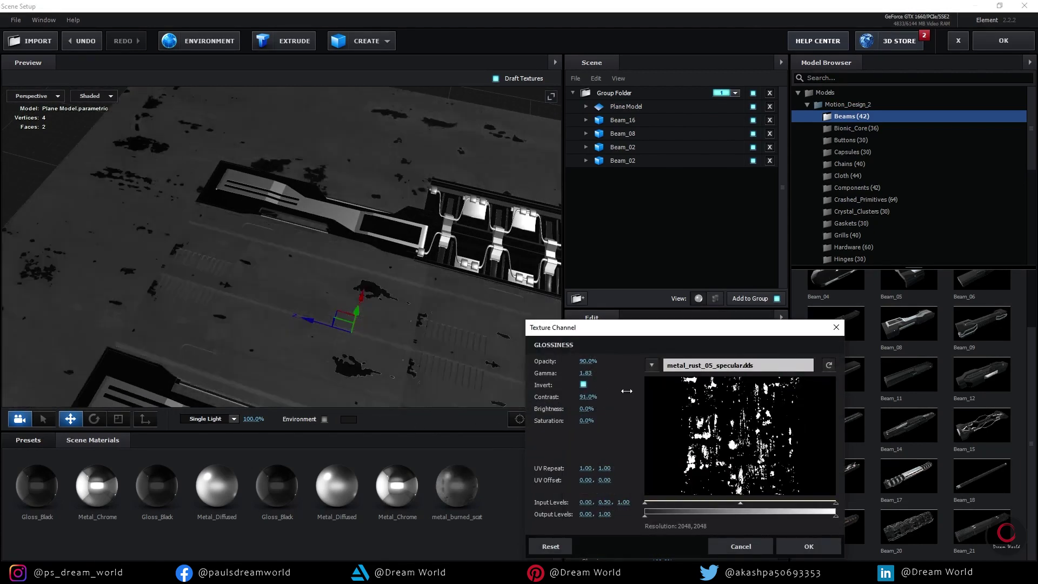
pyautogui.click(809, 546)
# Add a sphere and raise it above the ground.
pyautogui.click(367, 40)
pyautogui.click(397, 67)
pyautogui.moveTo(345, 245)
pyautogui.mouseDown()
pyautogui.moveTo(440, 238)
pyautogui.moveTo(325, 278)
pyautogui.moveTo(340, 211)
pyautogui.moveTo(327, 283)
pyautogui.moveTo(342, 249)
pyautogui.moveTo(375, 342)
pyautogui.moveTo(339, 340)
pyautogui.moveTo(418, 314)
pyautogui.moveTo(462, 342)
pyautogui.moveTo(381, 311)
pyautogui.moveTo(395, 334)
pyautogui.mouseUp()
# Duplicate the ground plane and move the copy left to extend the ground.
pyautogui.click(414, 282)
pyautogui.hotkey('ctrl', 'd')
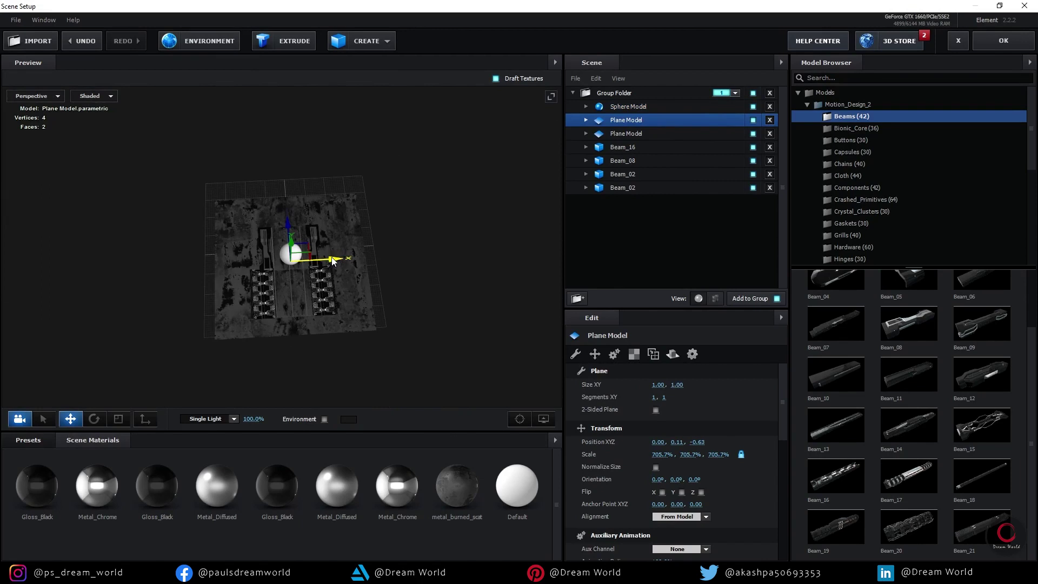
pyautogui.moveTo(333, 260); pyautogui.dragTo(184, 267)
pyautogui.moveTo(283, 342); pyautogui.dragTo(346, 303)
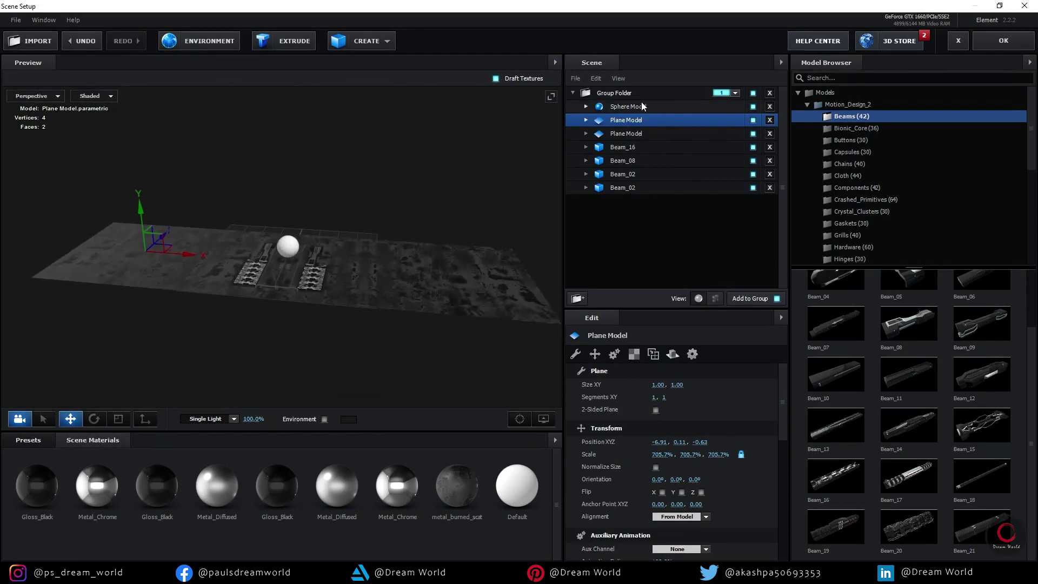
# Gather the planes and beams into a nested Group Folder, keeping Sphere Model in the main group.
pyautogui.moveTo(641, 106); pyautogui.dragTo(654, 250)
pyautogui.click(577, 298)
pyautogui.moveTo(613, 201); pyautogui.dragTo(599, 99)
pyautogui.click(585, 120)
pyautogui.click(627, 106)
pyautogui.moveTo(346, 281); pyautogui.dragTo(407, 302)
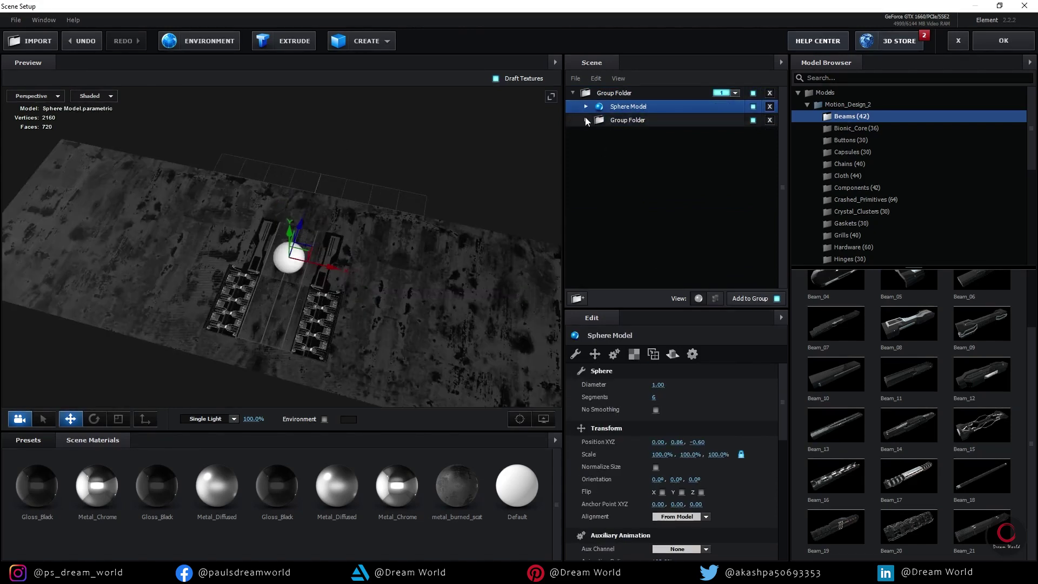
pyautogui.click(586, 120)
# Duplicate two ground planes and move the copies to extend the ground further.
pyautogui.click(491, 326)
pyautogui.moveTo(491, 326); pyautogui.dragTo(487, 137)
pyautogui.keyDown('ctrl'); pyautogui.click(359, 236); pyautogui.keyUp('ctrl')
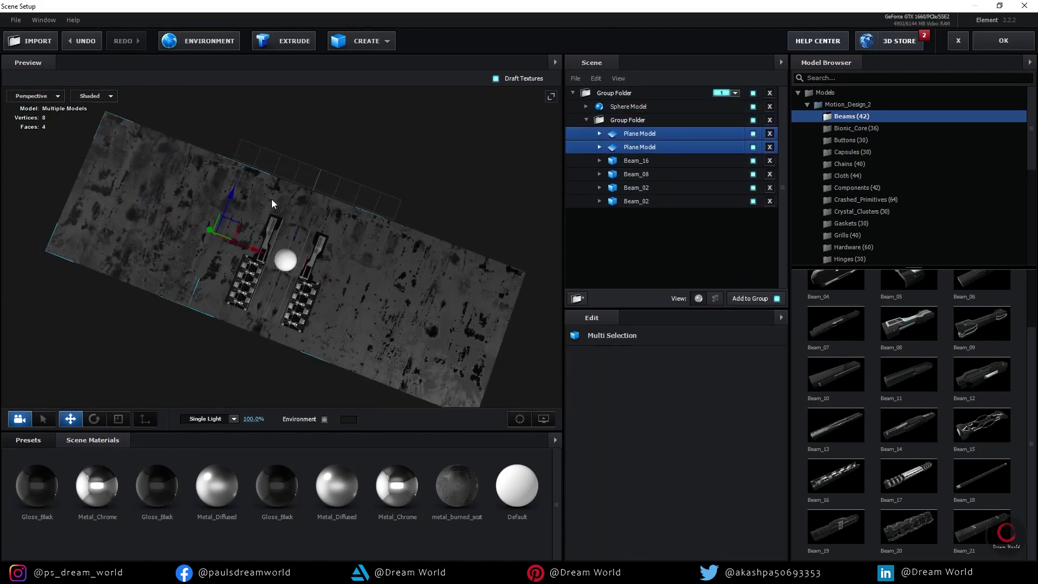
pyautogui.hotkey('ctrl', 'd')
pyautogui.moveTo(230, 222)
pyautogui.mouseDown()
pyautogui.moveTo(290, 98)
pyautogui.moveTo(278, 151)
pyautogui.mouseUp()
pyautogui.scroll(3, 426, 324)
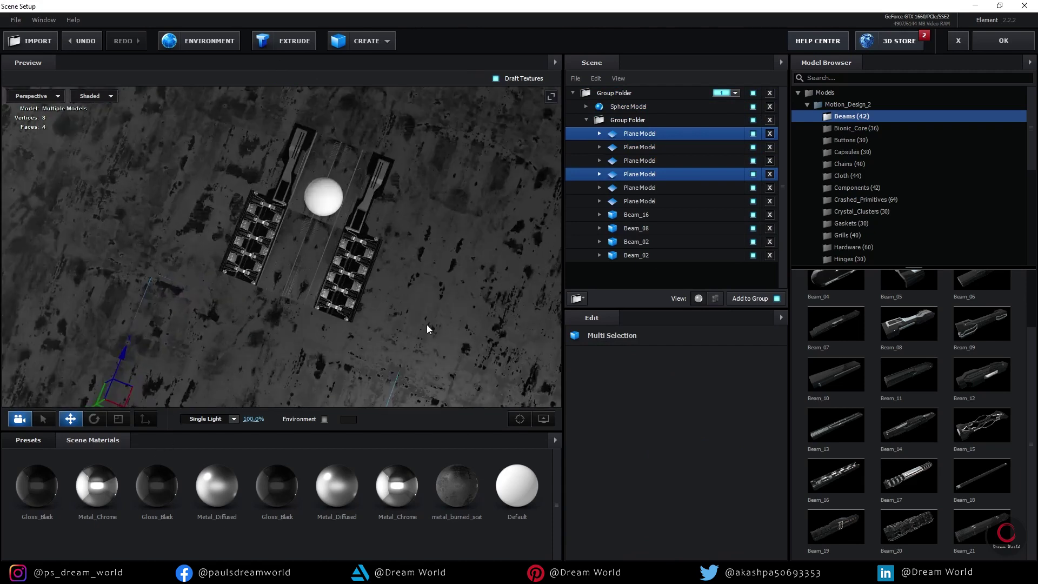
pyautogui.moveTo(426, 328); pyautogui.dragTo(365, 339)
pyautogui.click(303, 292)
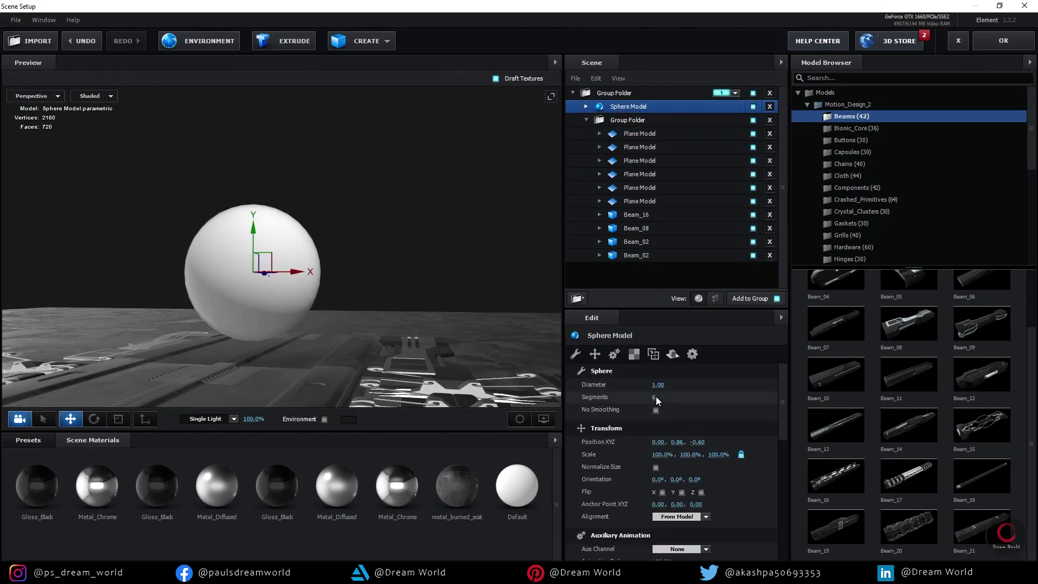
# Bring up the sphere's Default material for editing in the scene's materials.
pyautogui.click(586, 120)
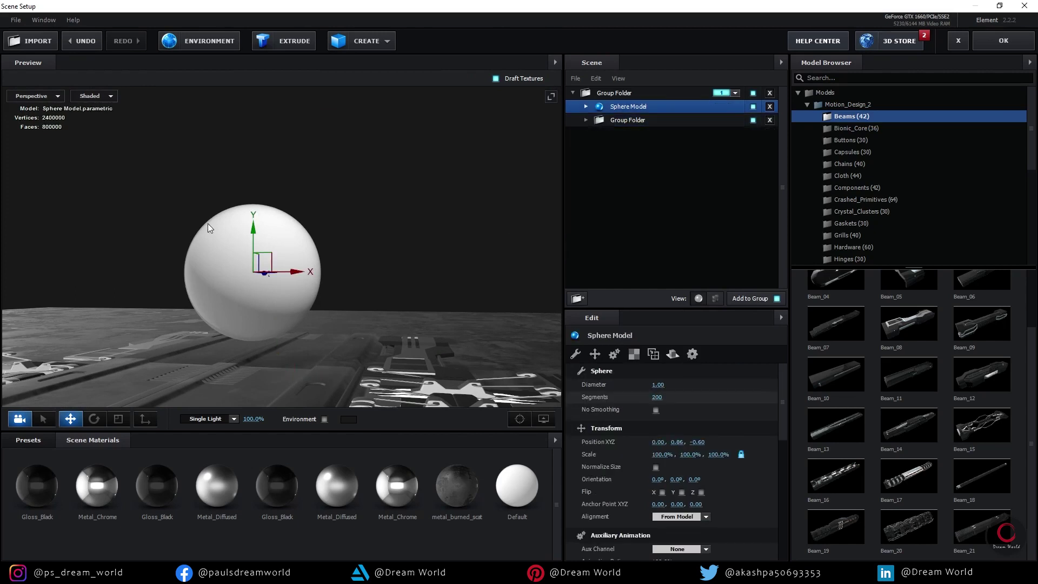
pyautogui.moveTo(407, 215); pyautogui.dragTo(442, 273)
pyautogui.click(28, 439)
pyautogui.click(92, 440)
pyautogui.click(517, 484)
pyautogui.scroll(-3, 666, 465)
pyautogui.scroll(3, 665, 465)
# Set the Default material's Diffuse texture to Custom Layer 1.
pyautogui.click(655, 417)
pyautogui.click(697, 352)
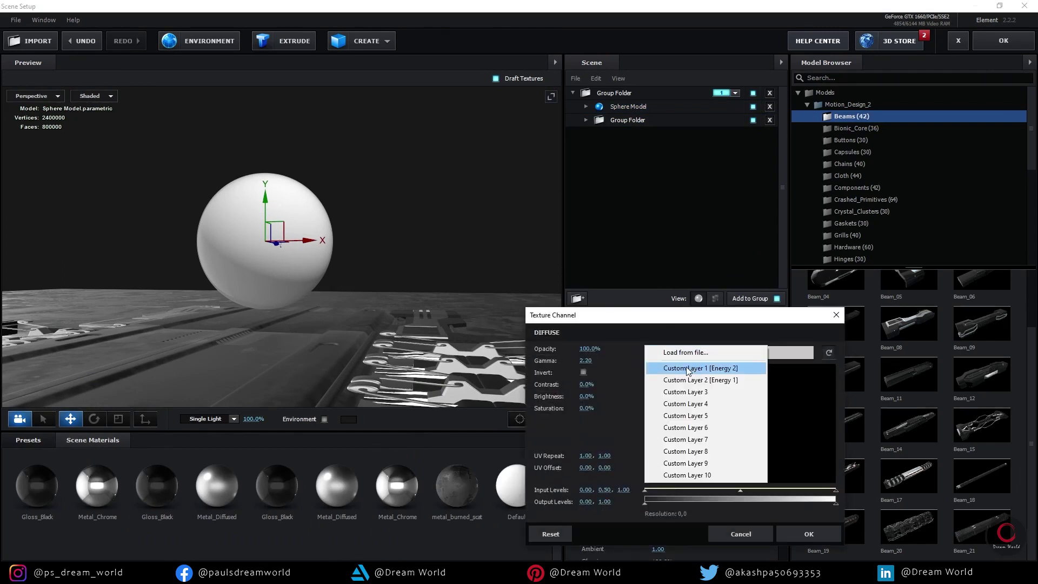
pyautogui.click(688, 369)
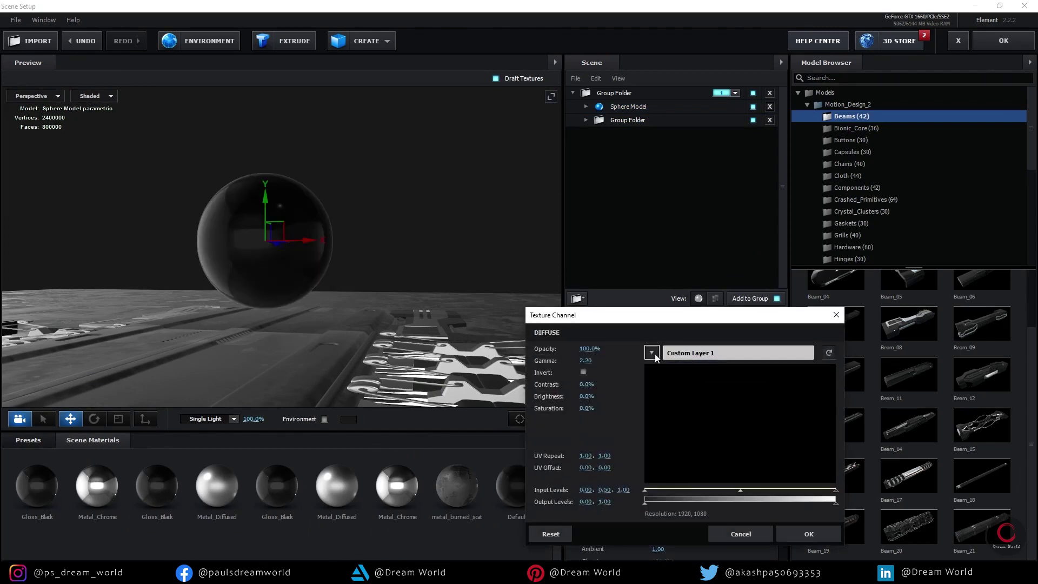
pyautogui.click(696, 354)
pyautogui.click(696, 369)
pyautogui.click(806, 534)
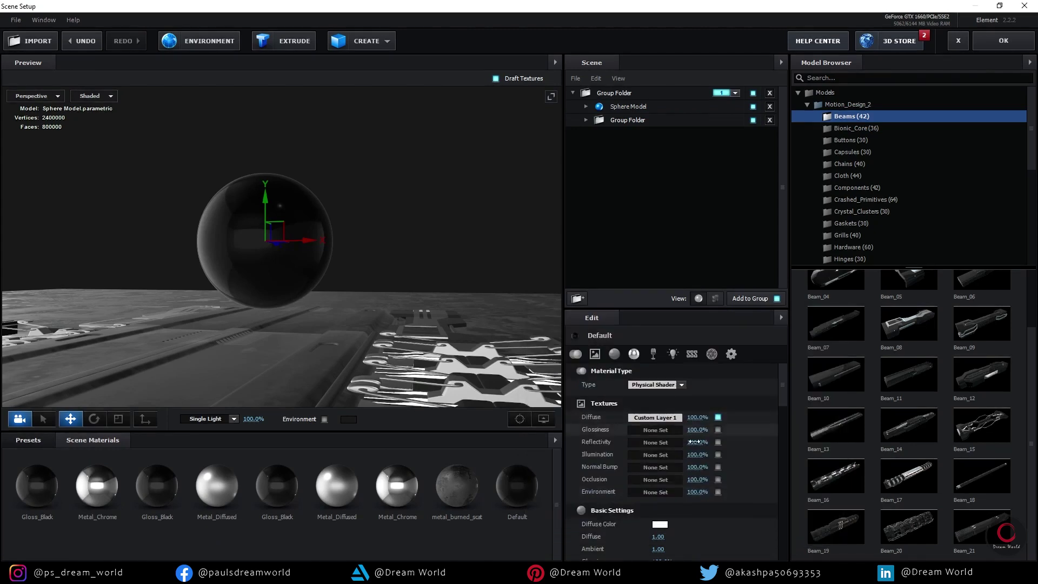
# Enable Illumination Use Diffuse Color so the sphere glows in its texture colour.
pyautogui.scroll(-3, 652, 486)
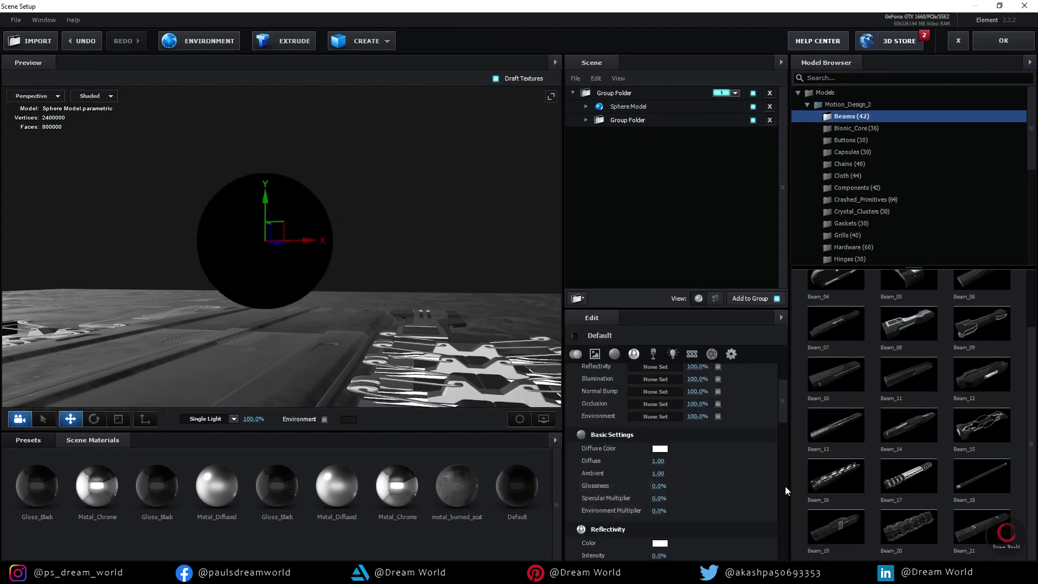
pyautogui.scroll(-3, 744, 477)
pyautogui.scroll(-2, 744, 477)
pyautogui.click(656, 468)
pyautogui.click(668, 481)
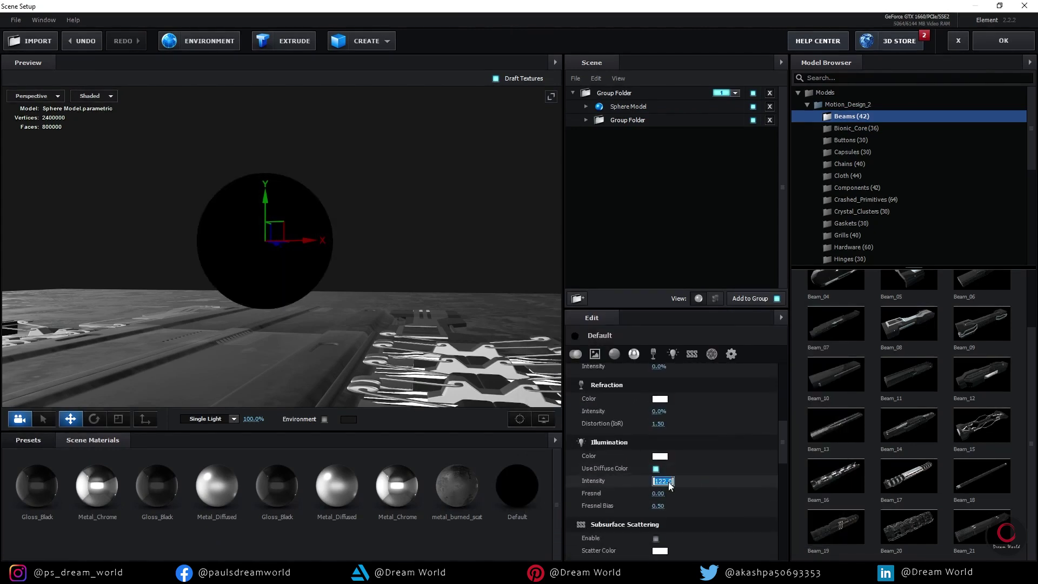
# Set the material's AO Mode to Ignore and accept the scene setup with OK.
pyautogui.scroll(-2, 728, 457)
pyautogui.scroll(-3, 725, 461)
pyautogui.scroll(-3, 726, 461)
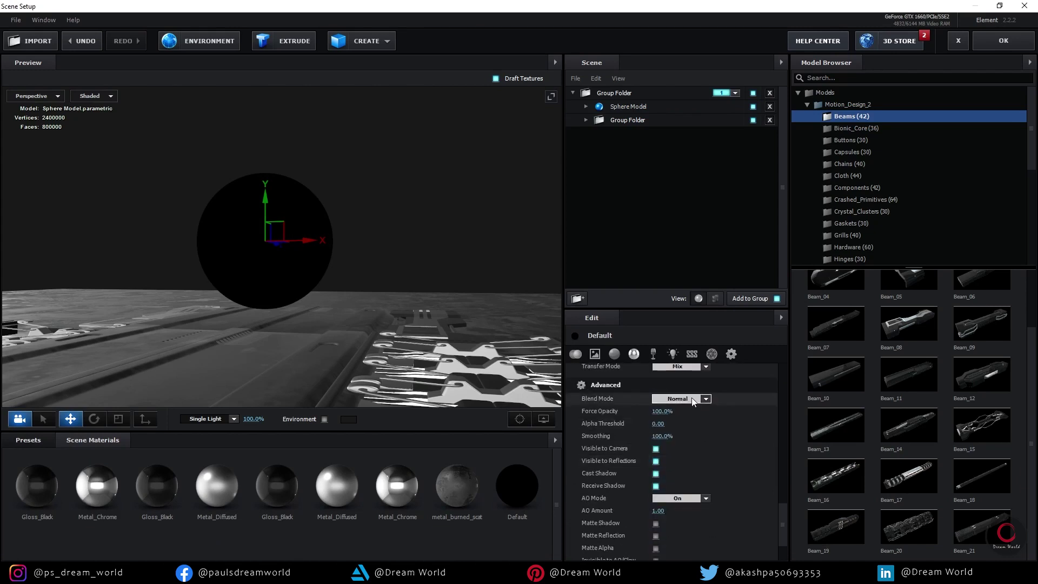
pyautogui.click(685, 498)
pyautogui.click(680, 513)
pyautogui.scroll(-2, 718, 515)
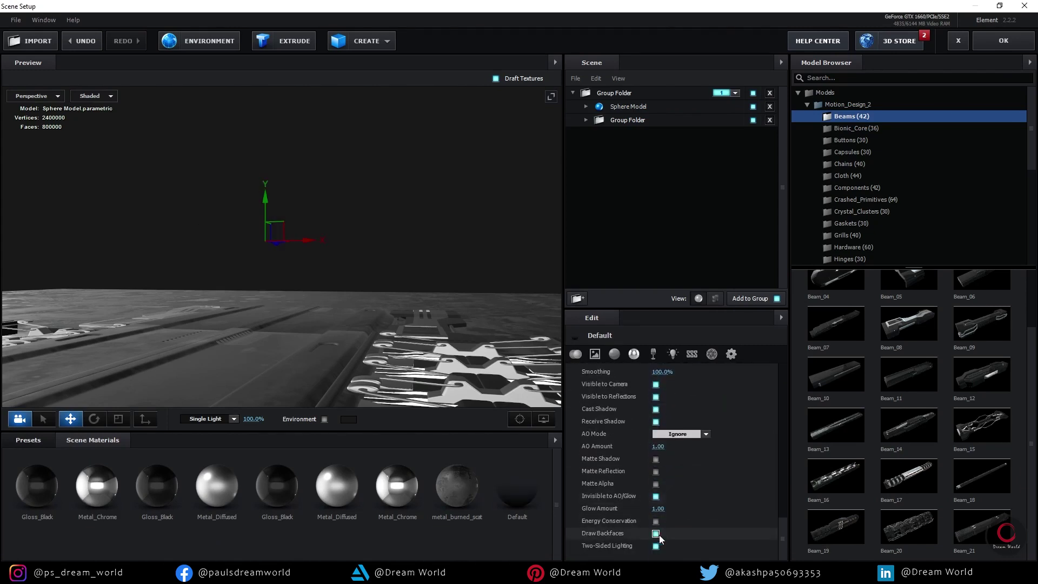
pyautogui.click(1003, 41)
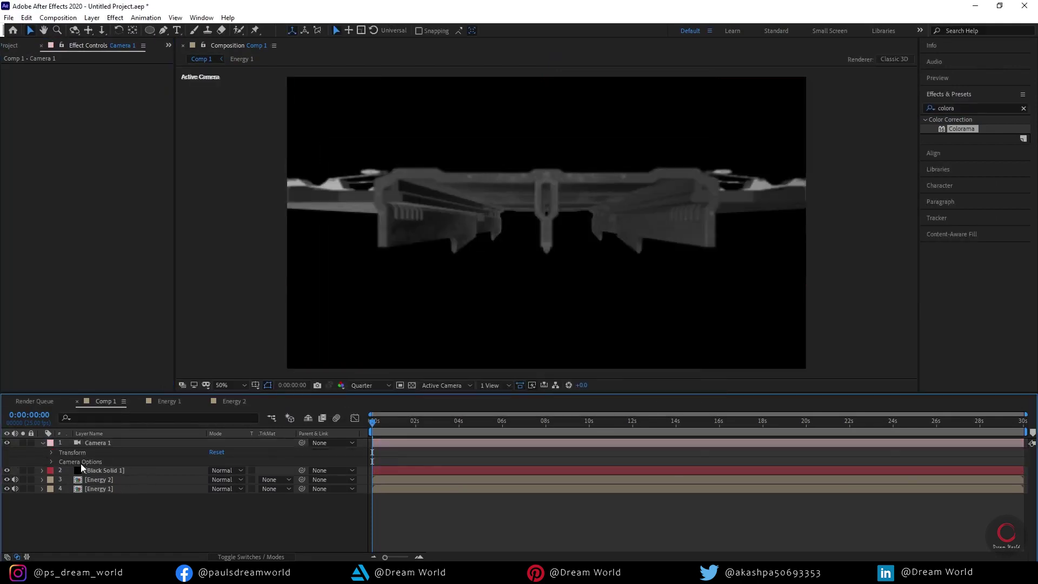
# Orbit Camera 1 (C) low over the rusty ground, scrubbing from 0:00:06:15 to 0:00:15:17.
pyautogui.scroll(2, 44, 464)
pyautogui.click(52, 462)
pyautogui.click(541, 236)
pyautogui.press('c')
pyautogui.moveTo(541, 236)
pyautogui.mouseDown()
pyautogui.moveTo(590, 233)
pyautogui.moveTo(572, 254)
pyautogui.mouseUp()
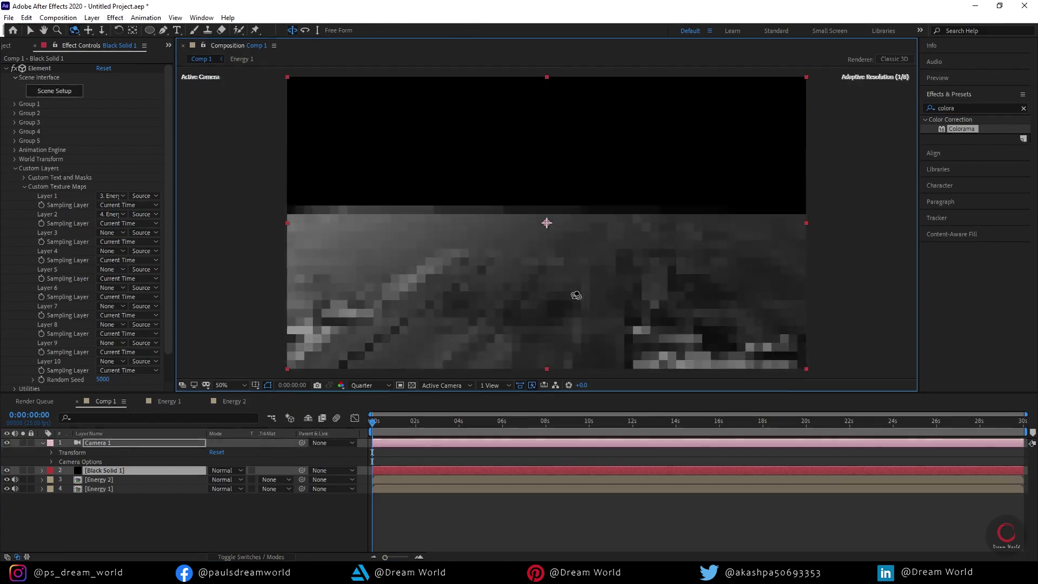
pyautogui.click(515, 420)
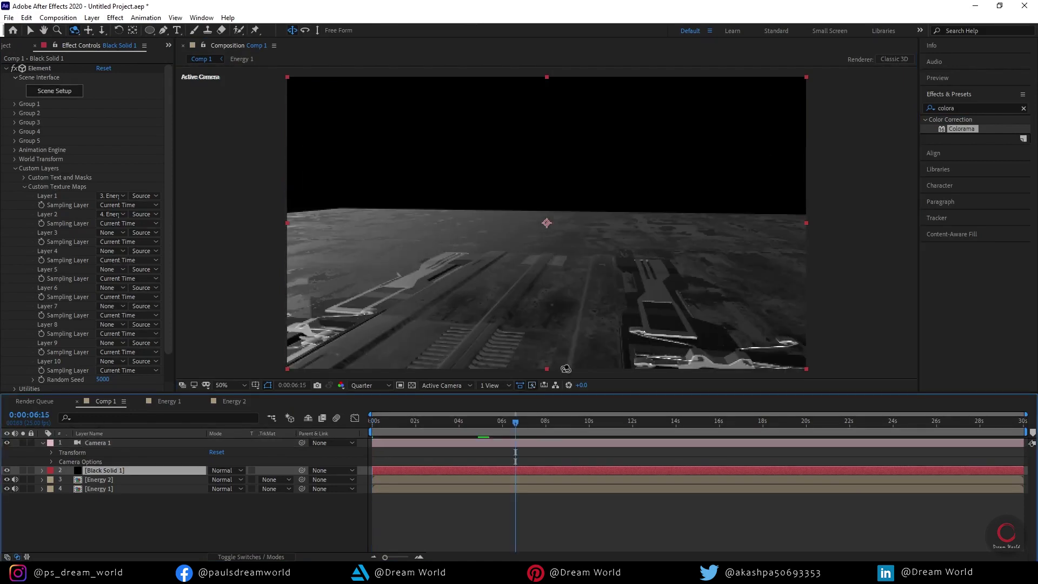
pyautogui.moveTo(372, 427); pyautogui.dragTo(567, 419)
pyautogui.moveTo(594, 303); pyautogui.dragTo(625, 327)
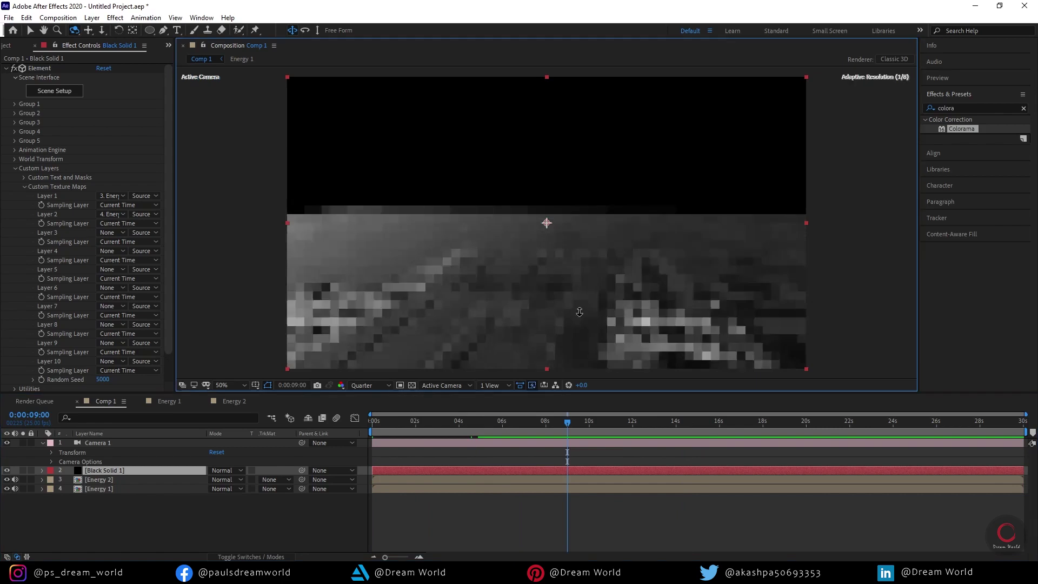
pyautogui.moveTo(608, 426); pyautogui.dragTo(714, 421)
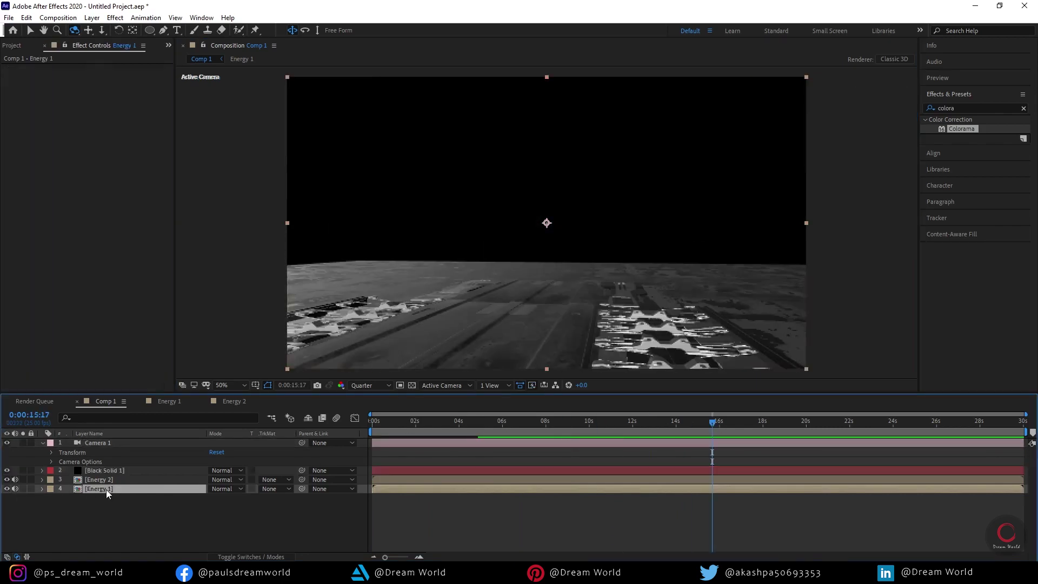
# In Energy 1, time-stretch both Energy Leak layers to a new duration of 10:00.
pyautogui.doubleClick(106, 488)
pyautogui.moveTo(440, 420); pyautogui.dragTo(588, 424)
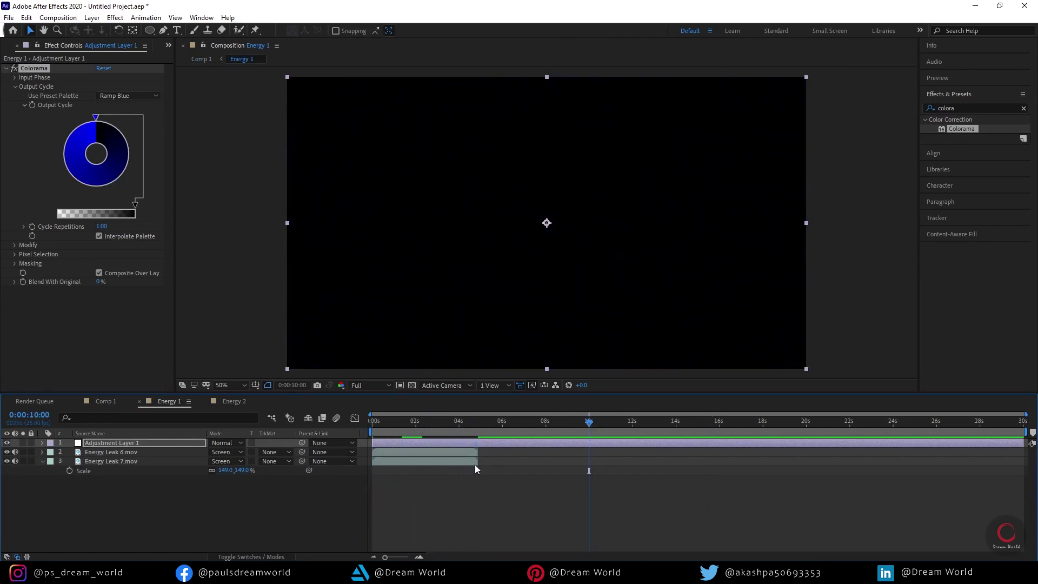
pyautogui.moveTo(108, 484); pyautogui.dragTo(109, 454)
pyautogui.rightClick(109, 461)
pyautogui.click(260, 230)
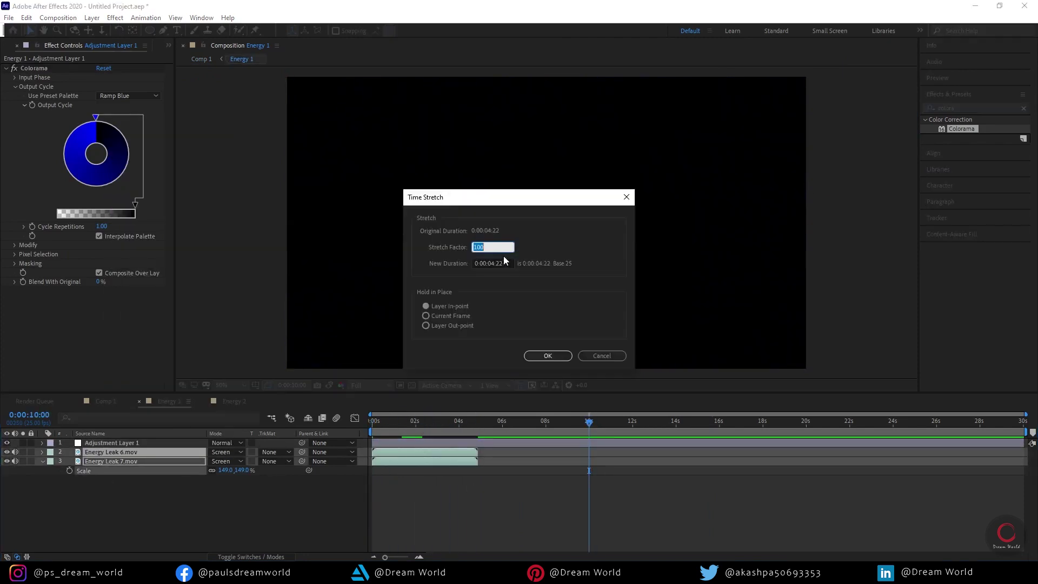
pyautogui.write('1000')
pyautogui.press('Return')
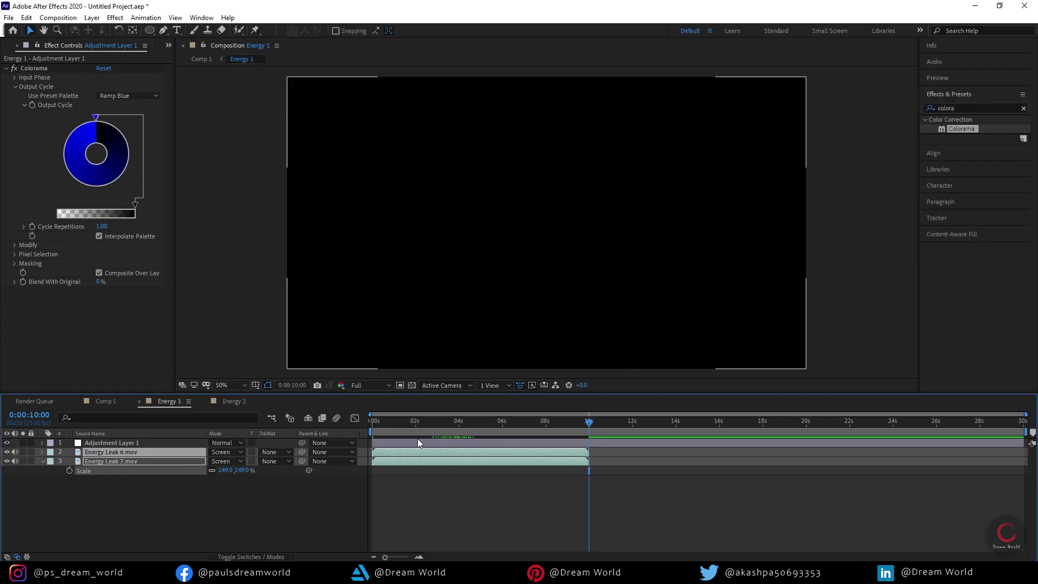
pyautogui.press('F4')
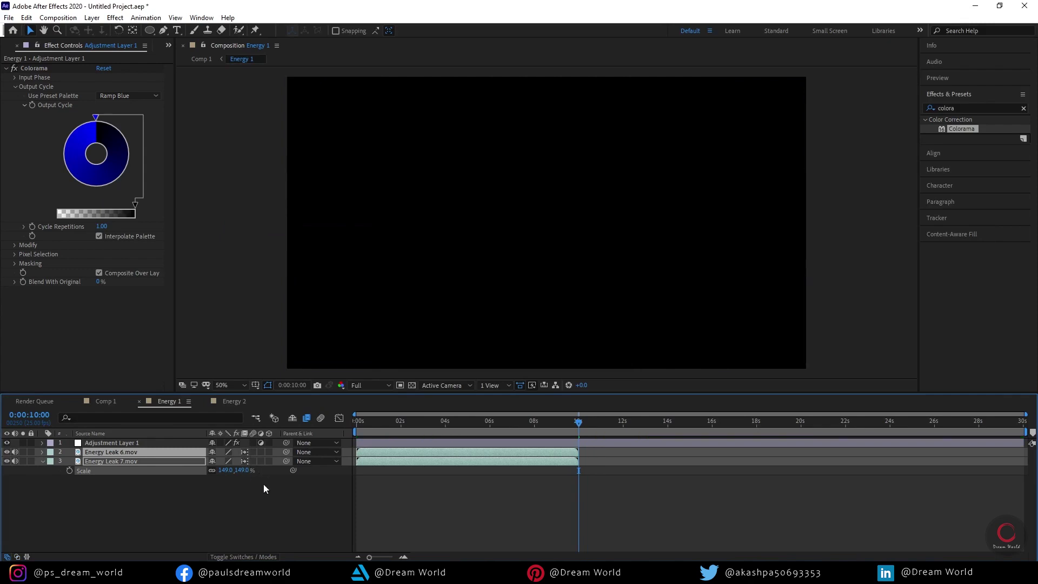
# In Energy 2, stretch the Energy Leak layers so they also last 10 seconds.
pyautogui.click(232, 401)
pyautogui.rightClick(132, 453)
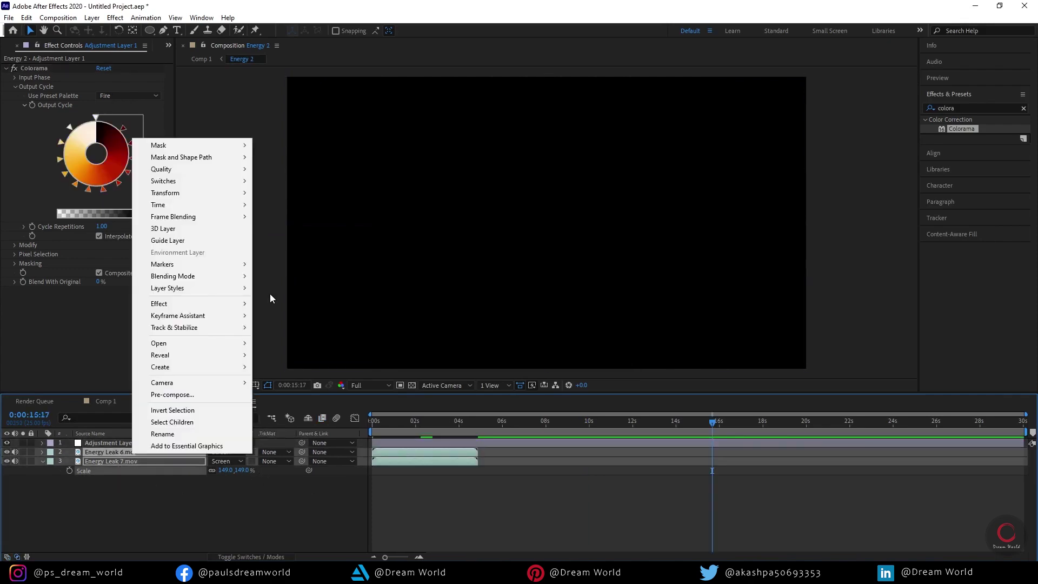
pyautogui.moveTo(158, 205)
pyautogui.click(345, 228)
pyautogui.doubleClick(491, 263)
pyautogui.write('10')
pyautogui.press('Tab')
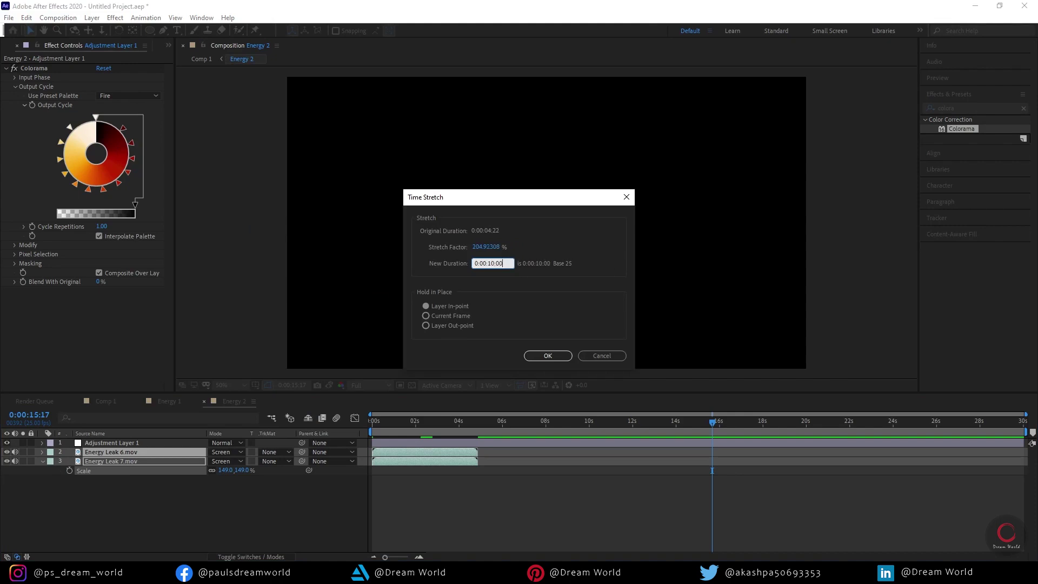
pyautogui.press('Return')
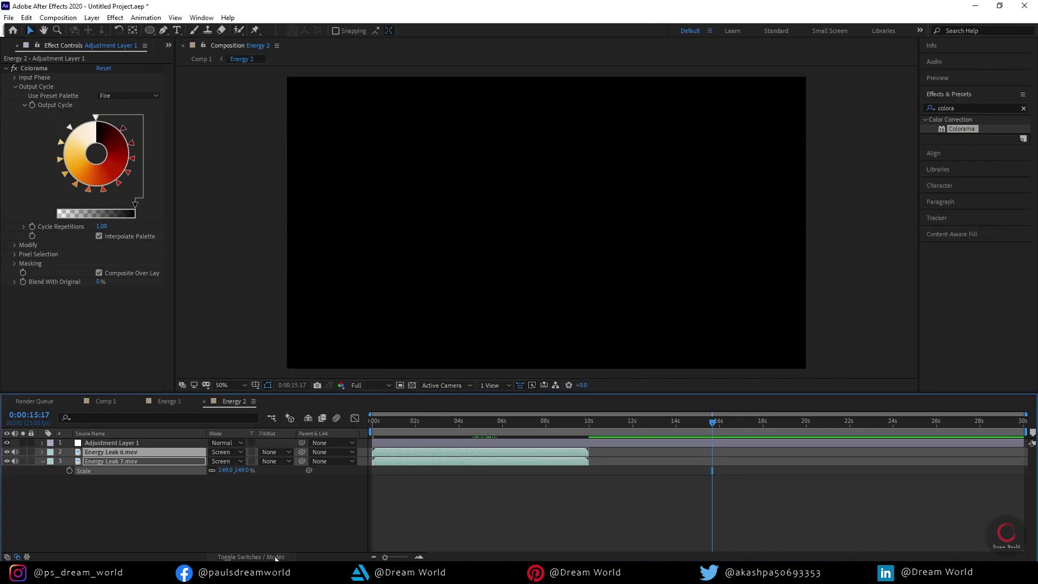
pyautogui.click(276, 557)
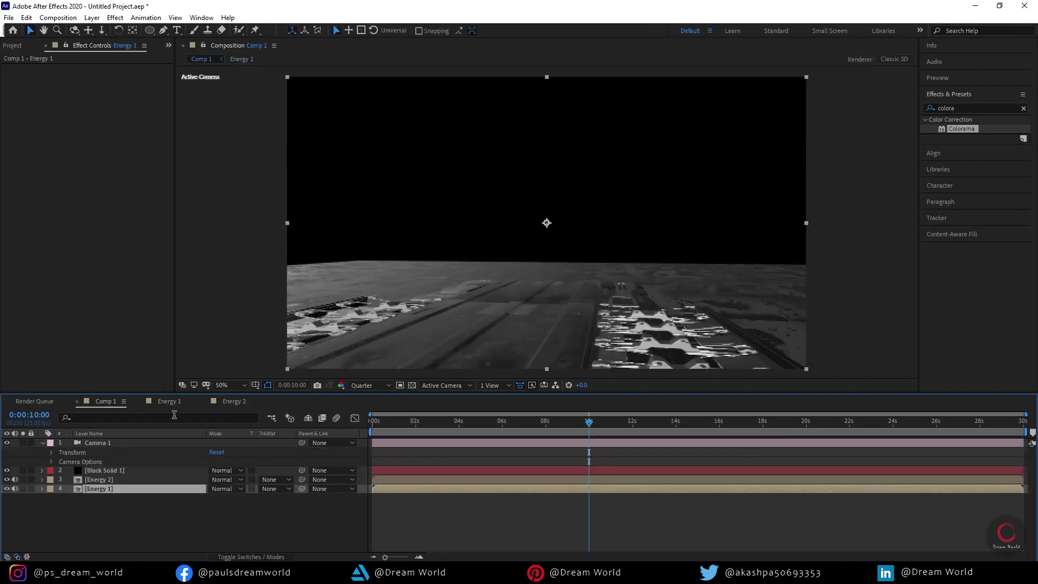
# End Comp 1's work area at 10 s and hide the Energy 1 and Energy 2 layers.
pyautogui.press('n')
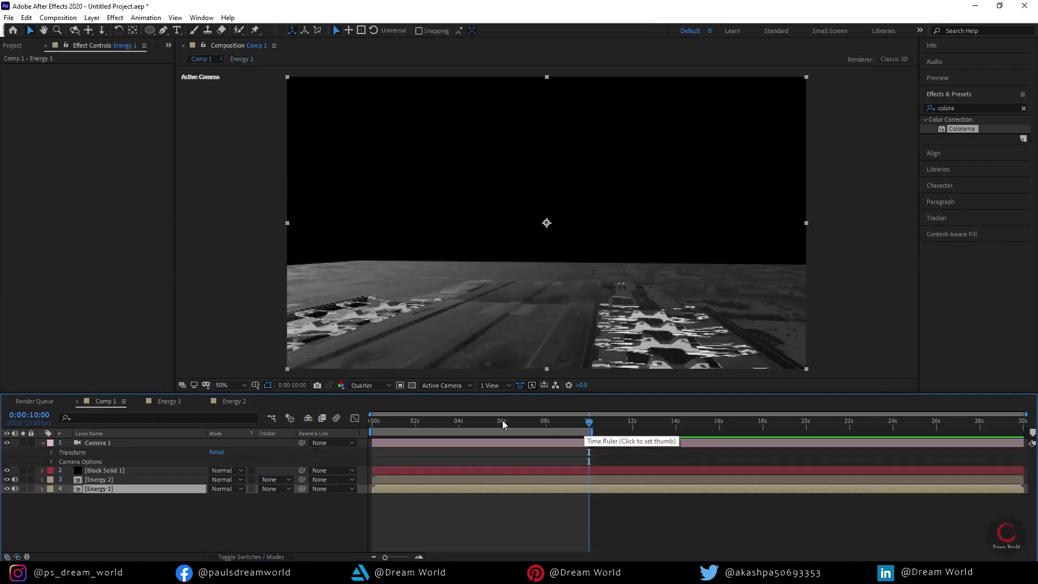
pyautogui.click(479, 427)
pyautogui.moveTo(7, 489); pyautogui.dragTo(6, 480)
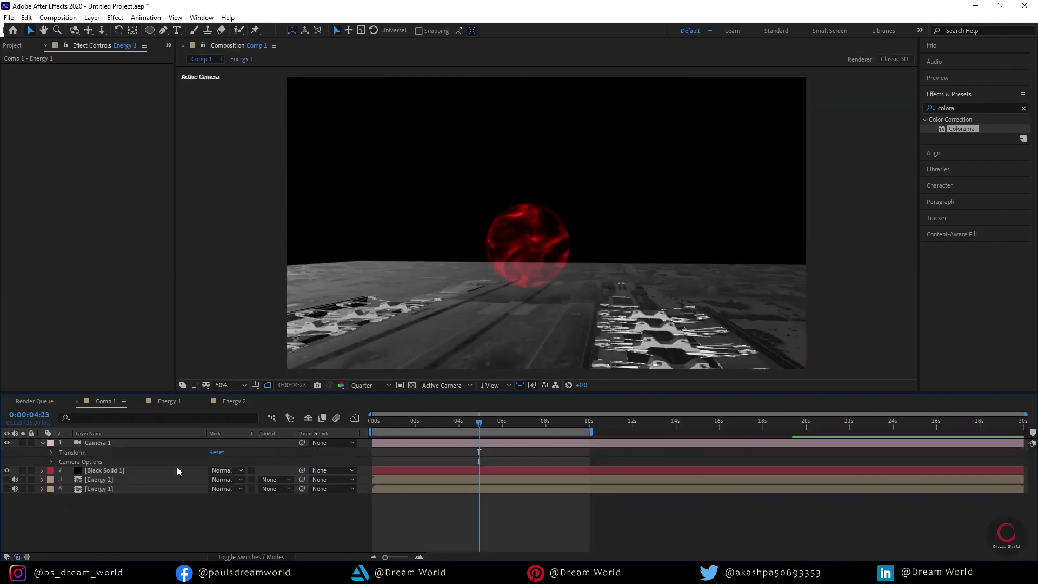
pyautogui.click(104, 470)
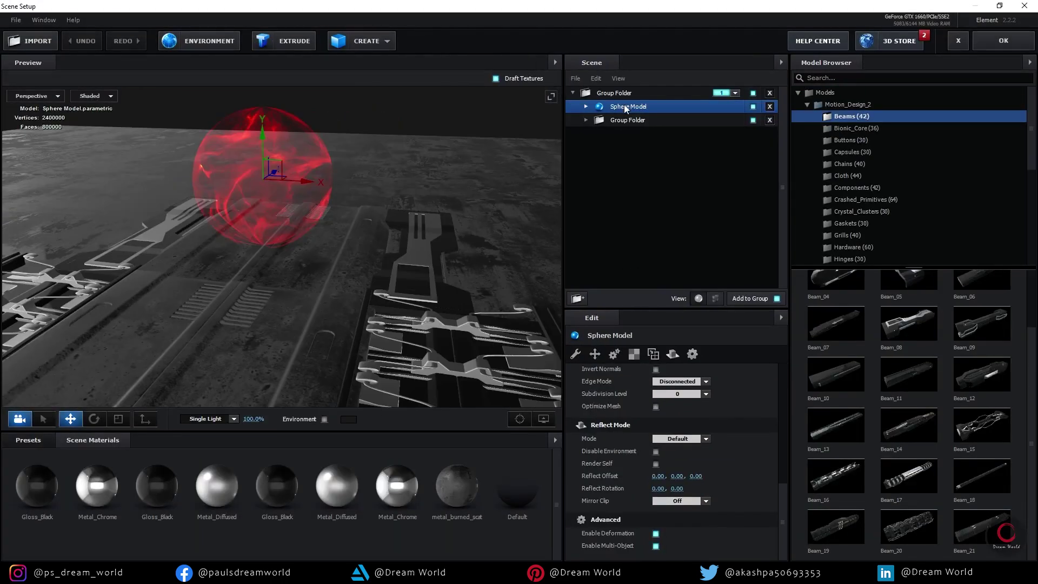
# Delete an unused material from the Element scene.
pyautogui.click(626, 120)
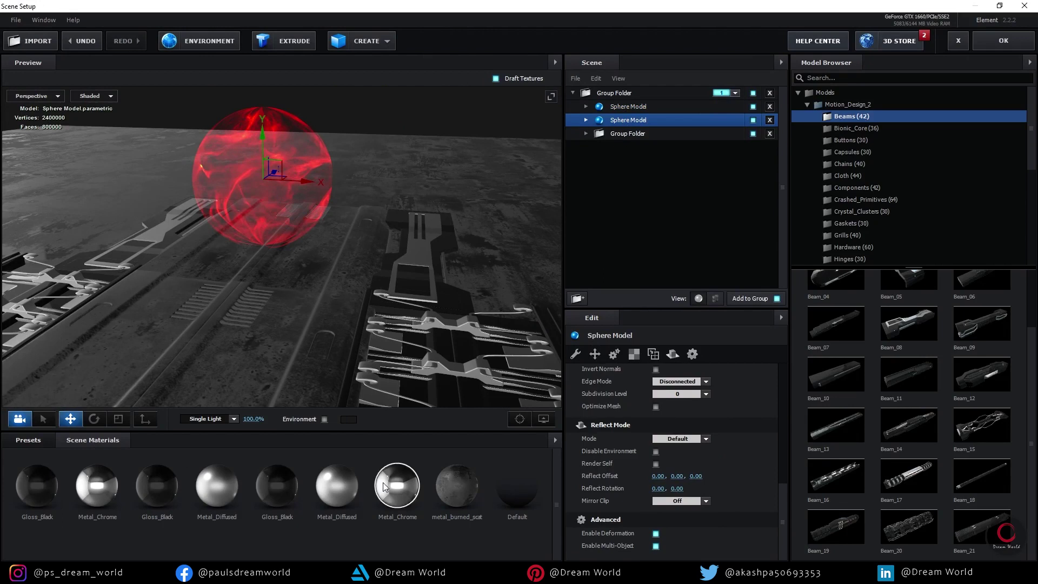
pyautogui.click(585, 107)
pyautogui.click(650, 119)
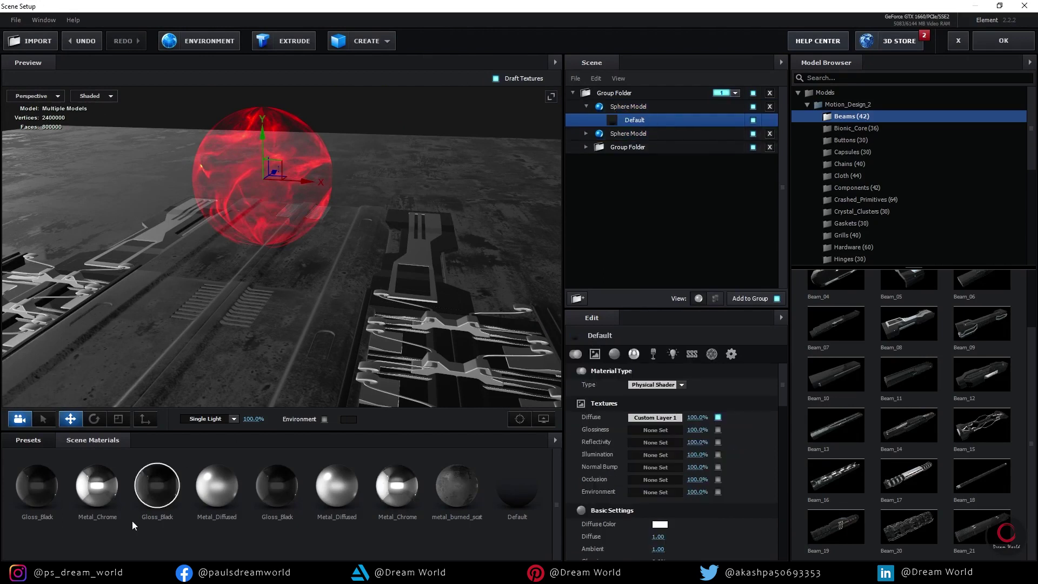
pyautogui.rightClick(550, 434)
pyautogui.click(593, 453)
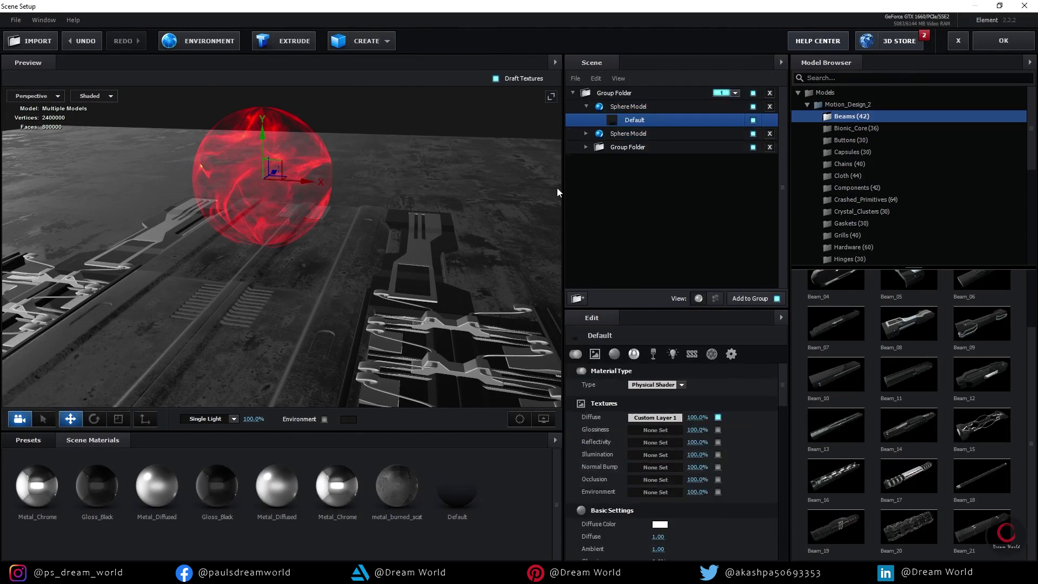
# Duplicate the Default material and apply Default (copy) to the second sphere.
pyautogui.rightClick(460, 490)
pyautogui.click(521, 440)
pyautogui.moveTo(516, 486); pyautogui.dragTo(630, 133)
pyautogui.click(640, 147)
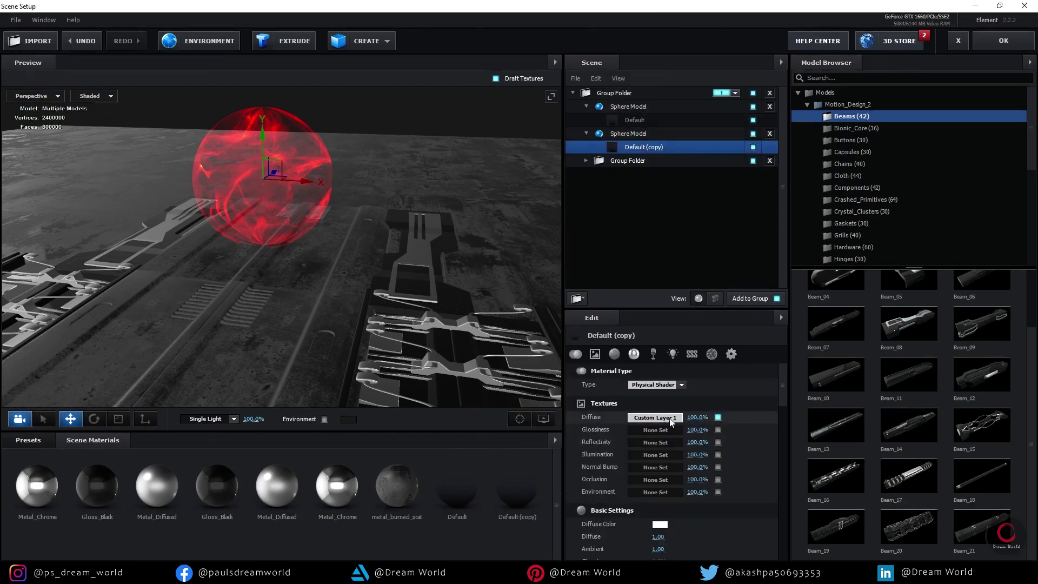
# Give Default (copy) a Custom Layer 2 diffuse texture for blue, keeping Default red.
pyautogui.click(652, 418)
pyautogui.click(729, 350)
pyautogui.click(695, 394)
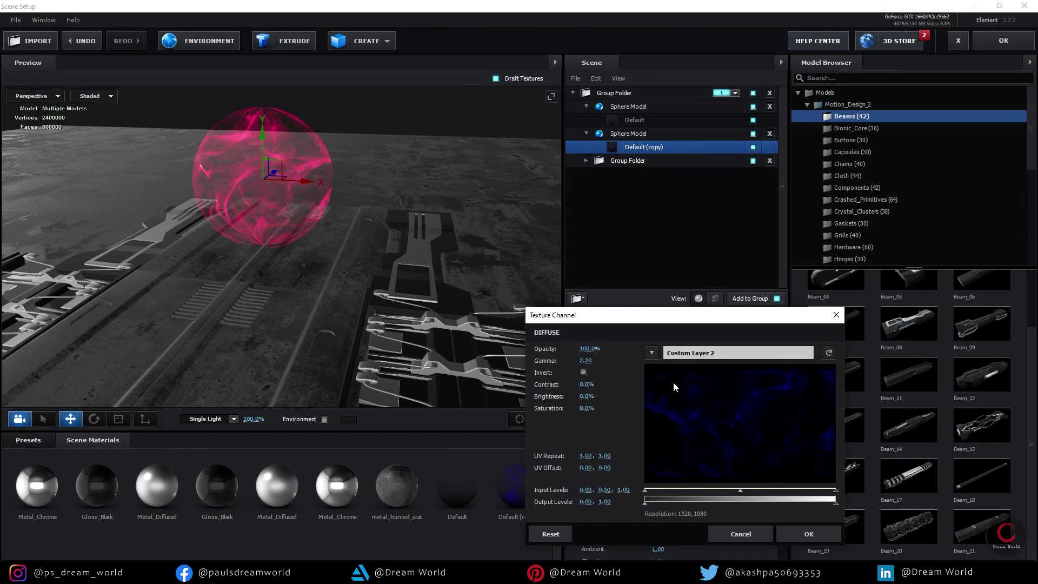
pyautogui.click(839, 535)
pyautogui.click(655, 418)
pyautogui.click(809, 535)
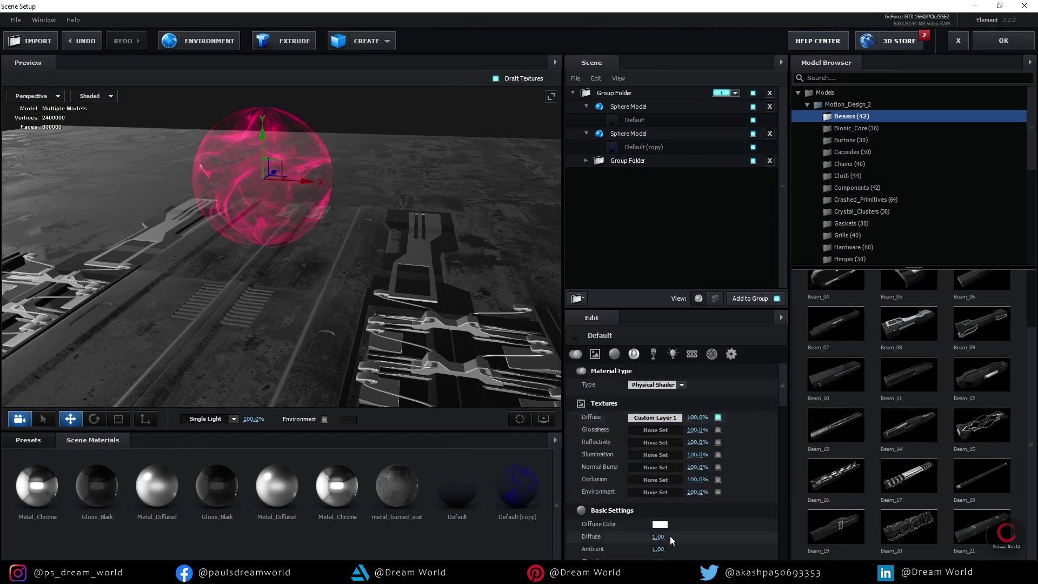
pyautogui.click(518, 492)
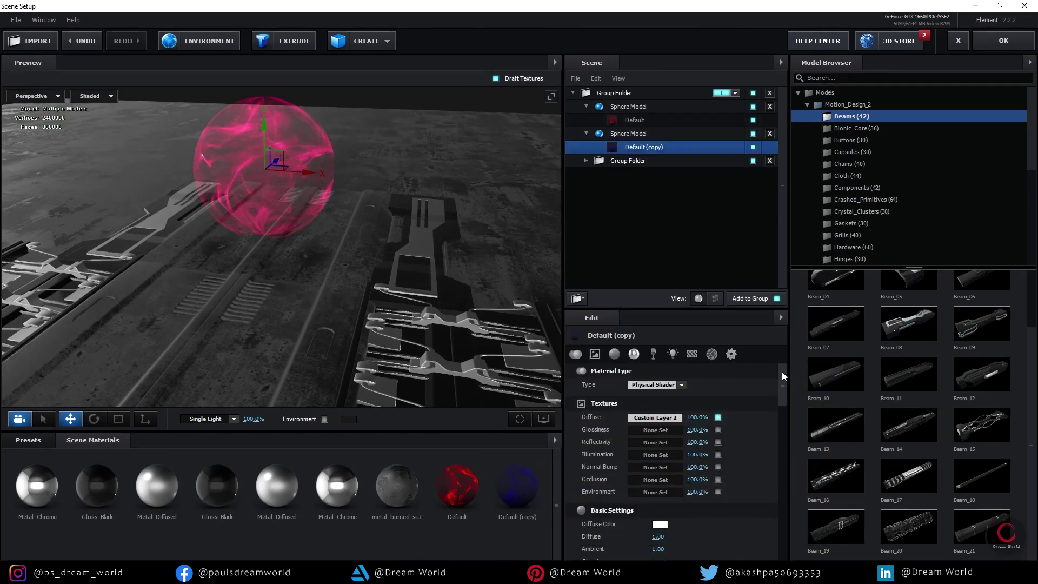
pyautogui.press('e')
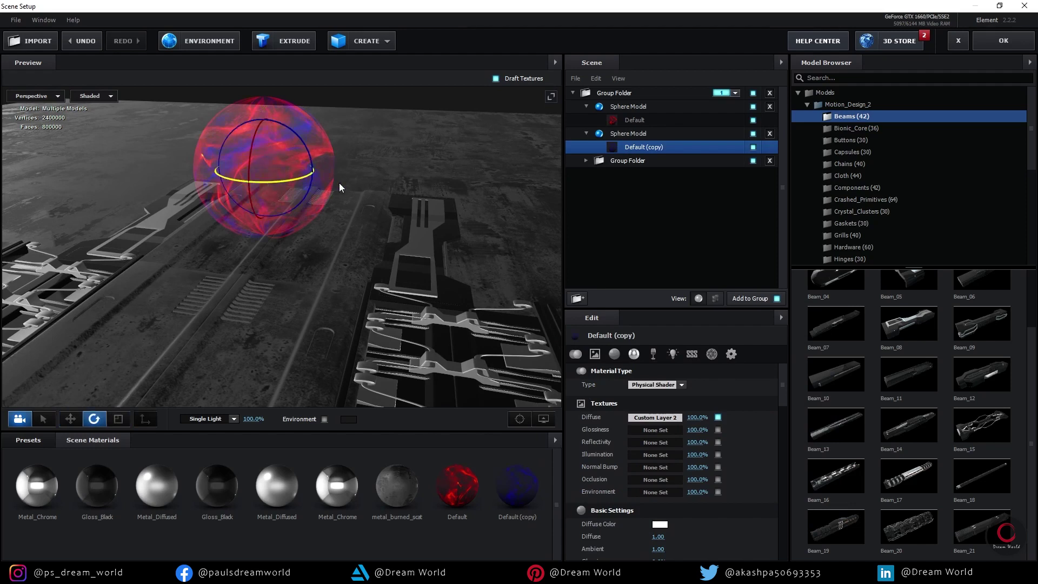
pyautogui.click(1003, 44)
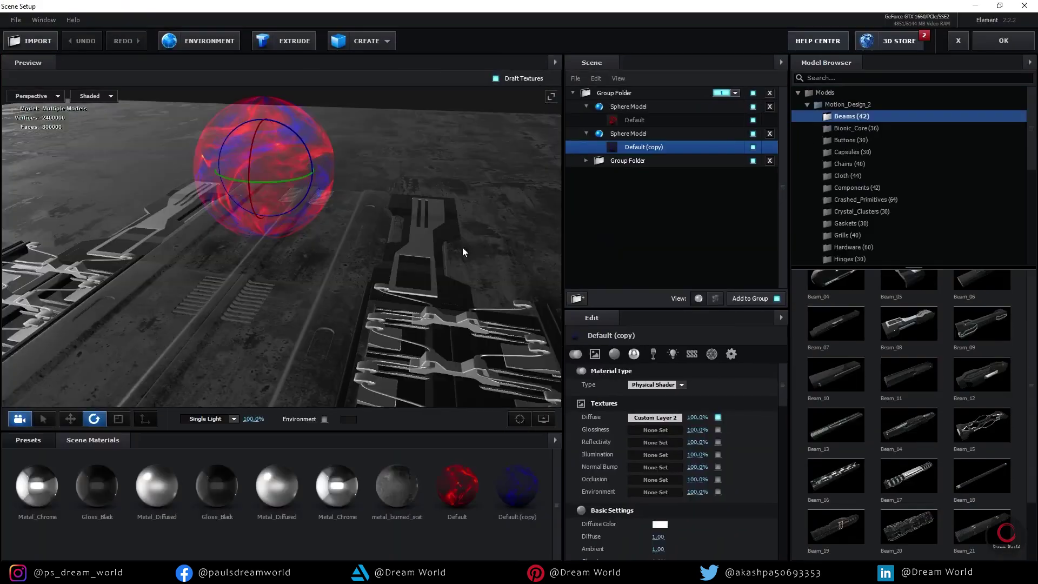
# Set the selected beam's Reflect Mode to Mirror Surface.
pyautogui.scroll(-5, 786, 383)
pyautogui.click(680, 439)
pyautogui.click(681, 466)
pyautogui.moveTo(438, 209); pyautogui.dragTo(459, 76)
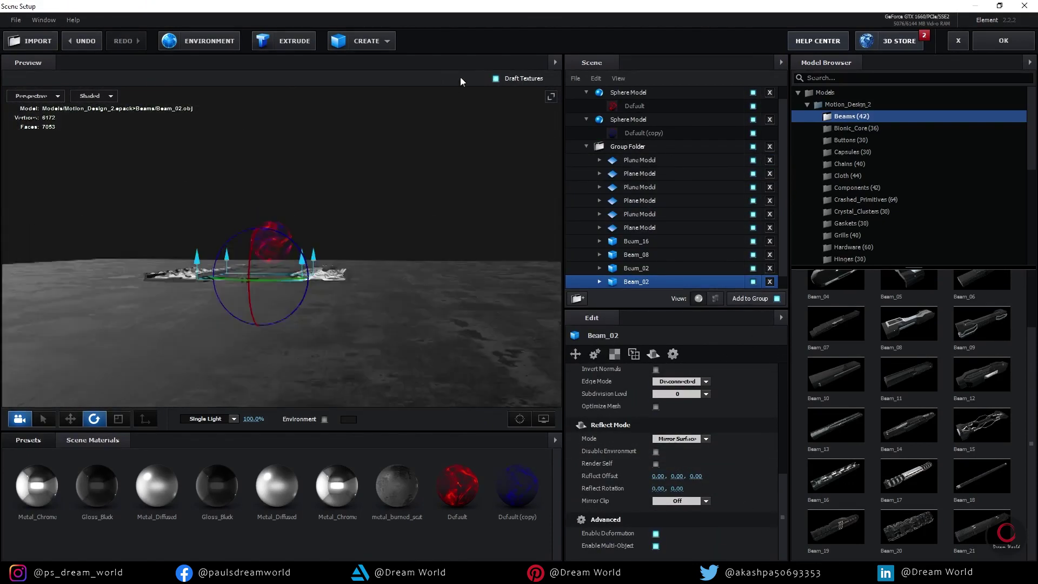
# Give both Beam_02 models, Beam_08 and Beam_16 Mirror Surface reflections.
pyautogui.scroll(-1, 635, 160)
pyautogui.keyDown('ctrl'); pyautogui.click(637, 151); pyautogui.keyUp('ctrl')
pyautogui.moveTo(637, 150); pyautogui.dragTo(632, 316)
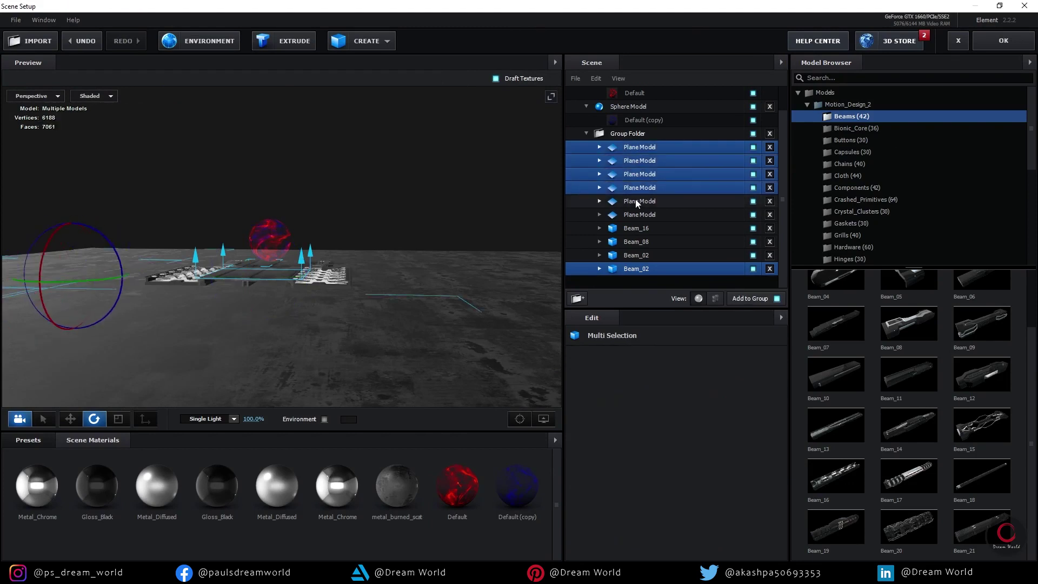
pyautogui.click(650, 271)
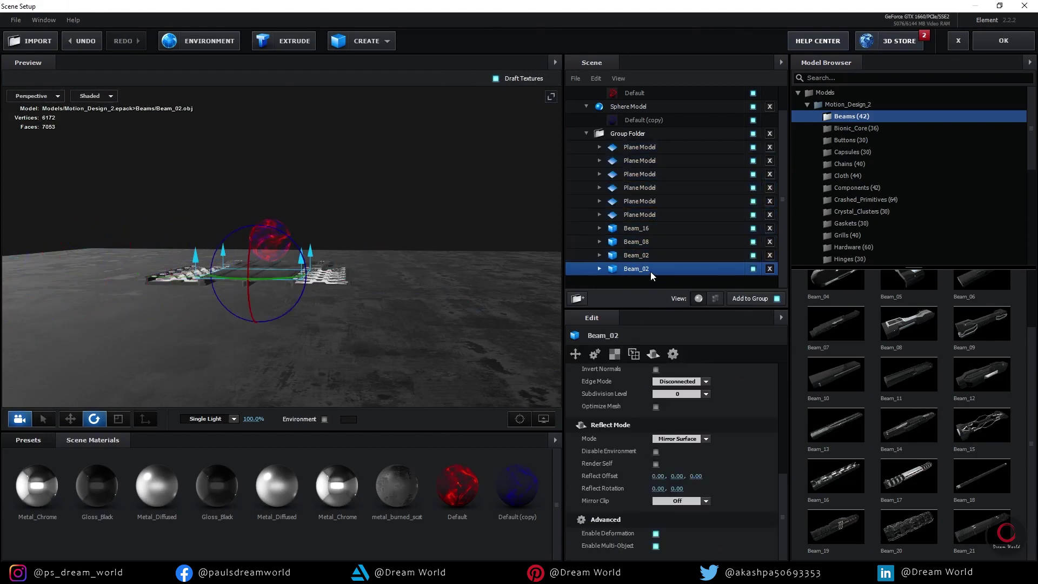
pyautogui.click(681, 439)
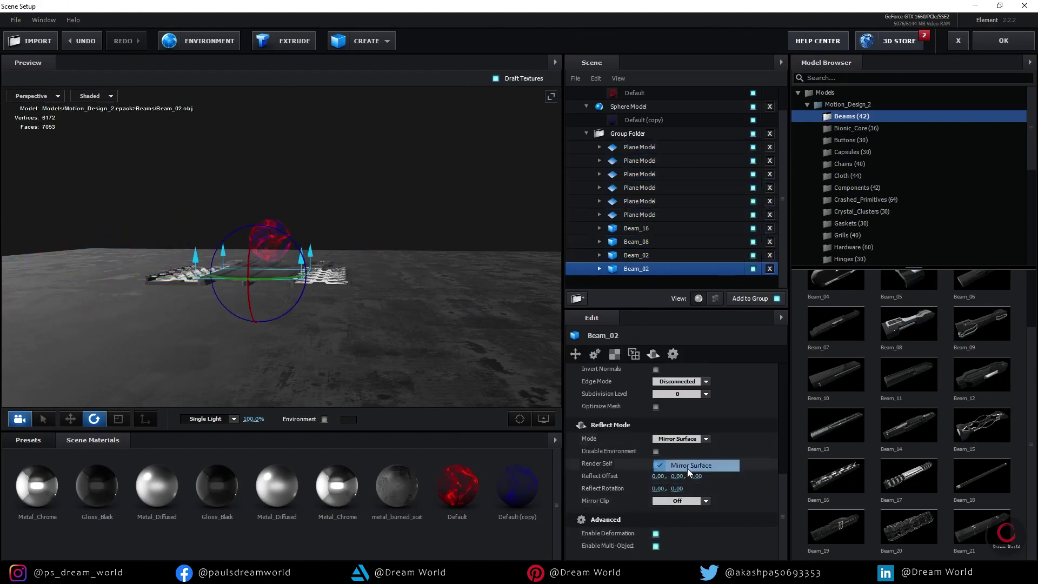
pyautogui.click(692, 465)
pyautogui.click(636, 256)
pyautogui.click(636, 242)
pyautogui.click(681, 439)
pyautogui.click(692, 465)
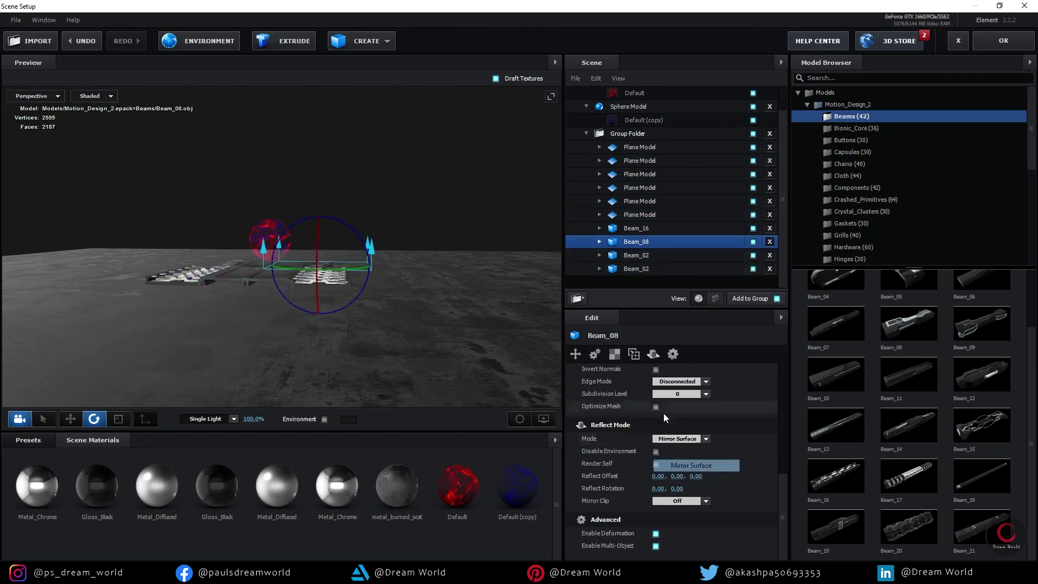
pyautogui.click(636, 228)
pyautogui.click(681, 438)
pyautogui.click(692, 465)
pyautogui.click(640, 214)
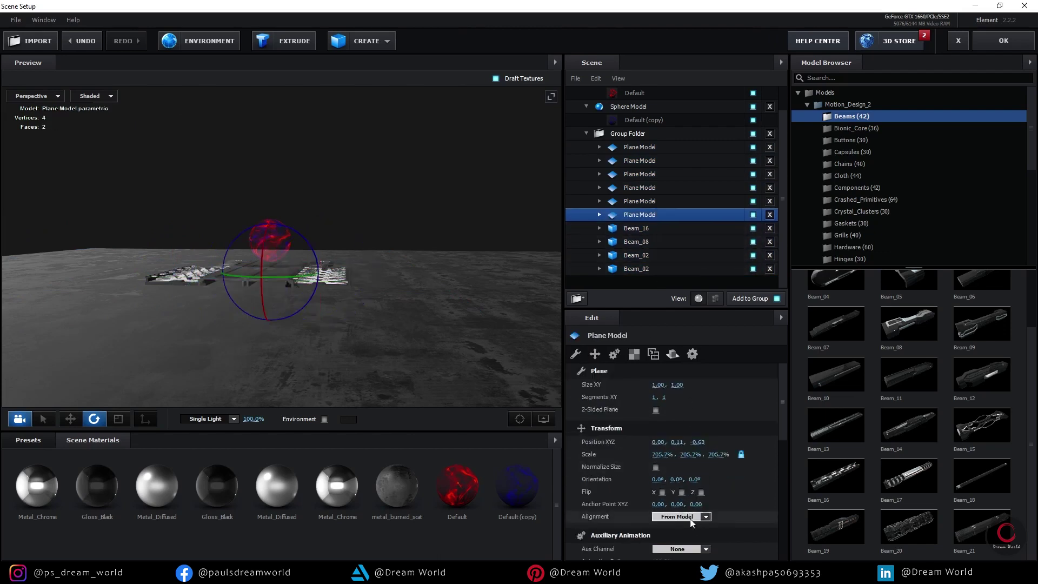
# Set every Plane Model's Reflect Mode to Mirror Surface, then orbit close to the sphere.
pyautogui.scroll(-5, 676, 459)
pyautogui.click(681, 438)
pyautogui.click(690, 466)
pyautogui.click(640, 201)
pyautogui.click(681, 439)
pyautogui.click(691, 465)
pyautogui.click(639, 188)
pyautogui.click(681, 439)
pyautogui.click(691, 466)
pyautogui.click(639, 174)
pyautogui.click(681, 438)
pyautogui.click(691, 466)
pyautogui.click(639, 160)
pyautogui.click(691, 438)
pyautogui.click(691, 466)
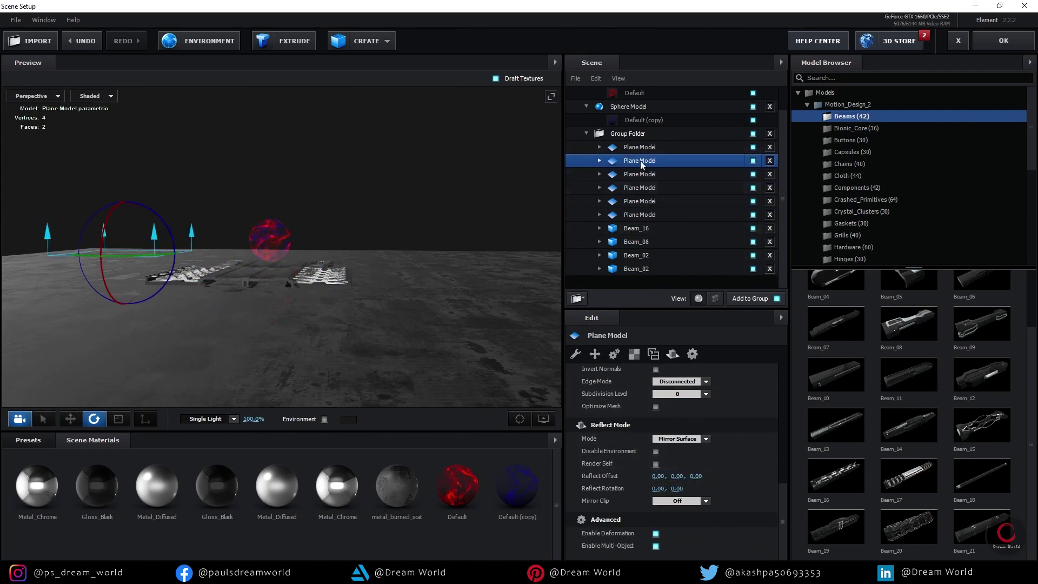
pyautogui.click(640, 147)
pyautogui.click(681, 439)
pyautogui.click(691, 466)
pyautogui.moveTo(297, 208)
pyautogui.mouseDown()
pyautogui.moveTo(332, 303)
pyautogui.moveTo(378, 254)
pyautogui.moveTo(330, 264)
pyautogui.moveTo(278, 338)
pyautogui.mouseUp()
# Drag the Glossiness map gamma of Beam_02's metal_burned_scatterbox material down to 4.88.
pyautogui.click(278, 339)
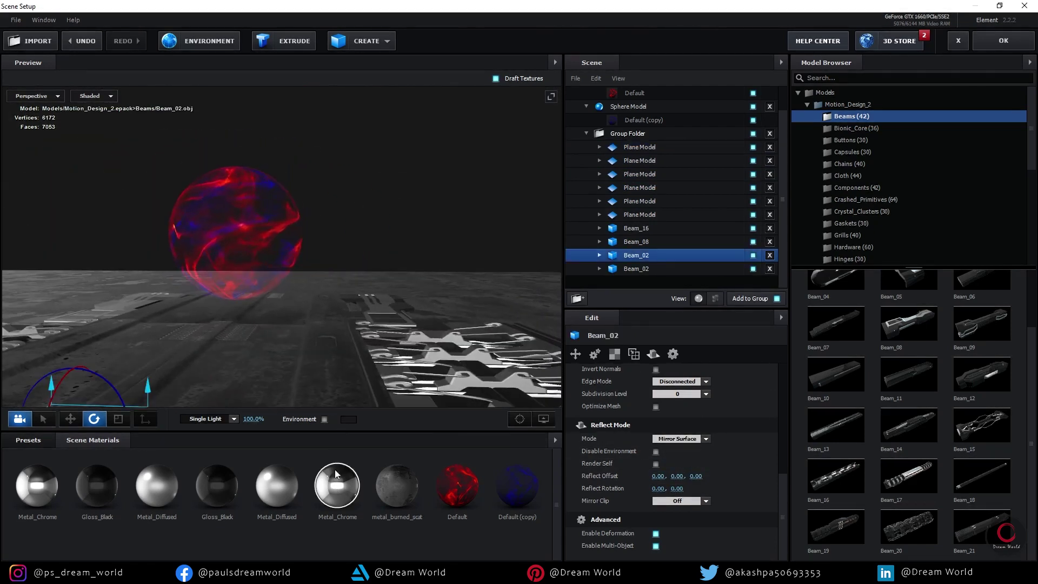
pyautogui.click(599, 255)
pyautogui.click(627, 268)
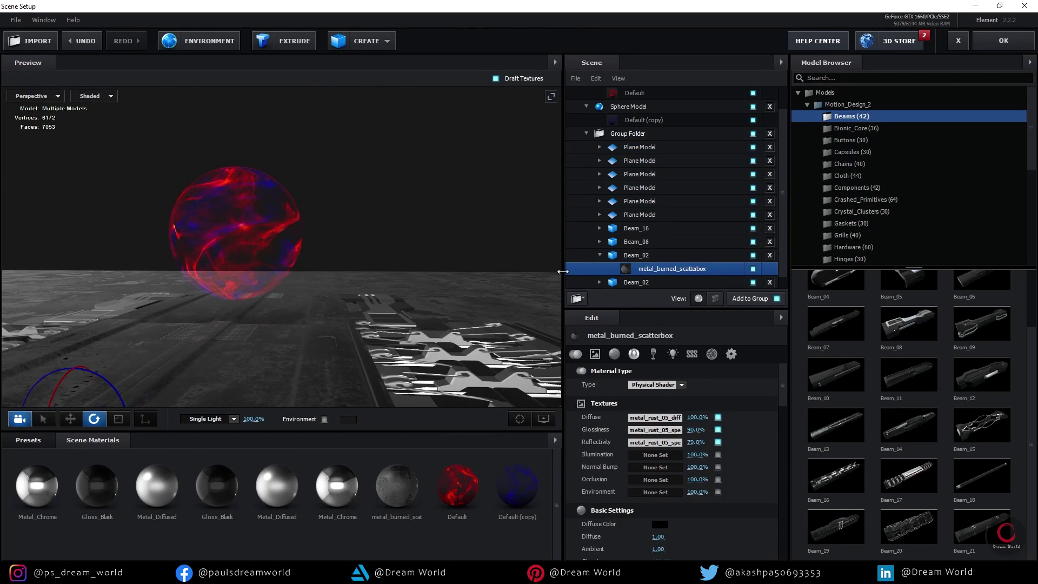
pyautogui.click(407, 485)
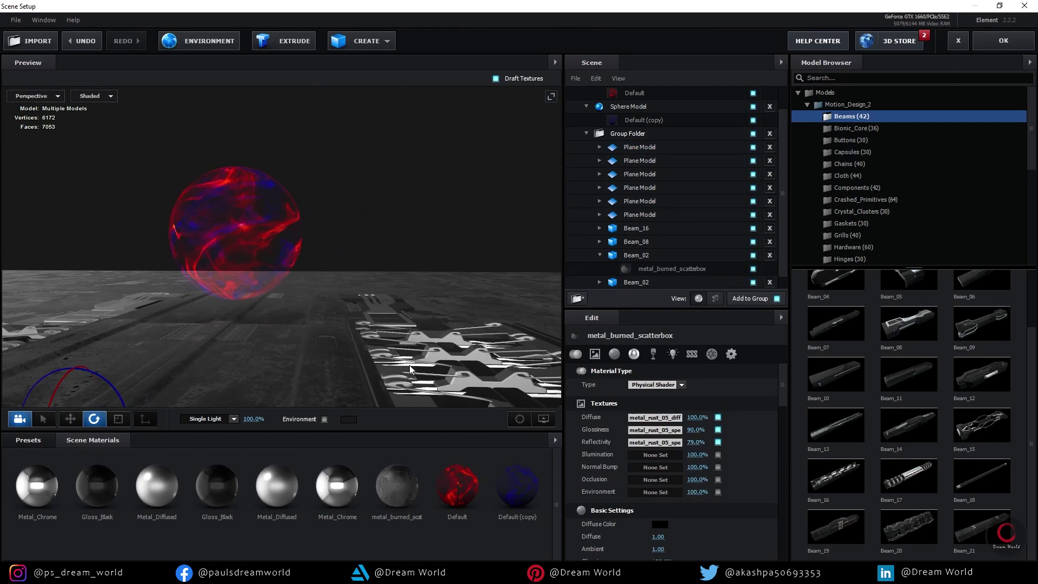
pyautogui.click(655, 429)
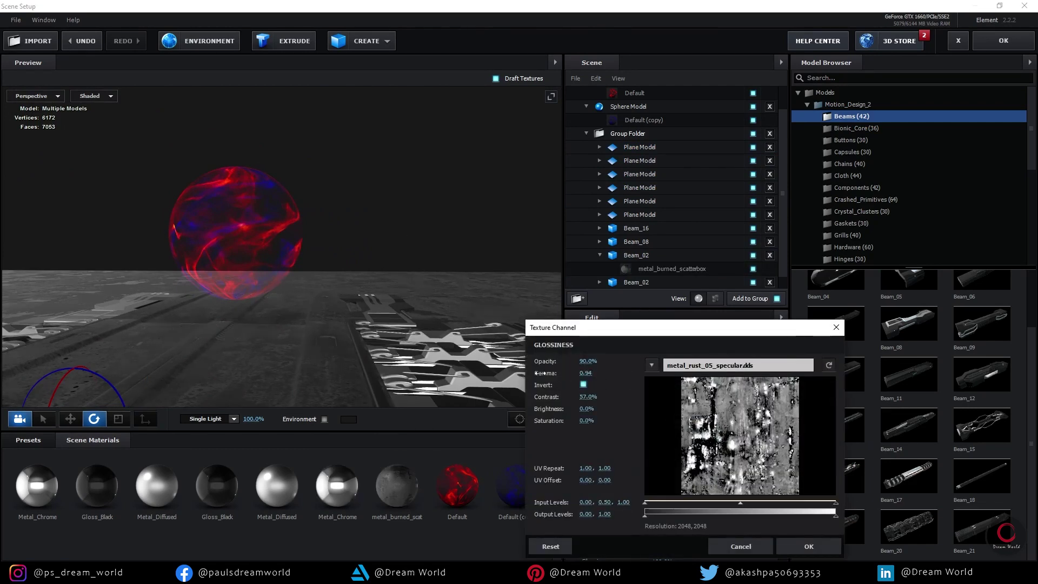
pyautogui.moveTo(771, 373); pyautogui.dragTo(835, 374)
pyautogui.doubleClick(583, 384)
# Raise the glossiness map contrast to 46% and confirm the texture settings.
pyautogui.moveTo(582, 397); pyautogui.dragTo(591, 409)
pyautogui.click(809, 547)
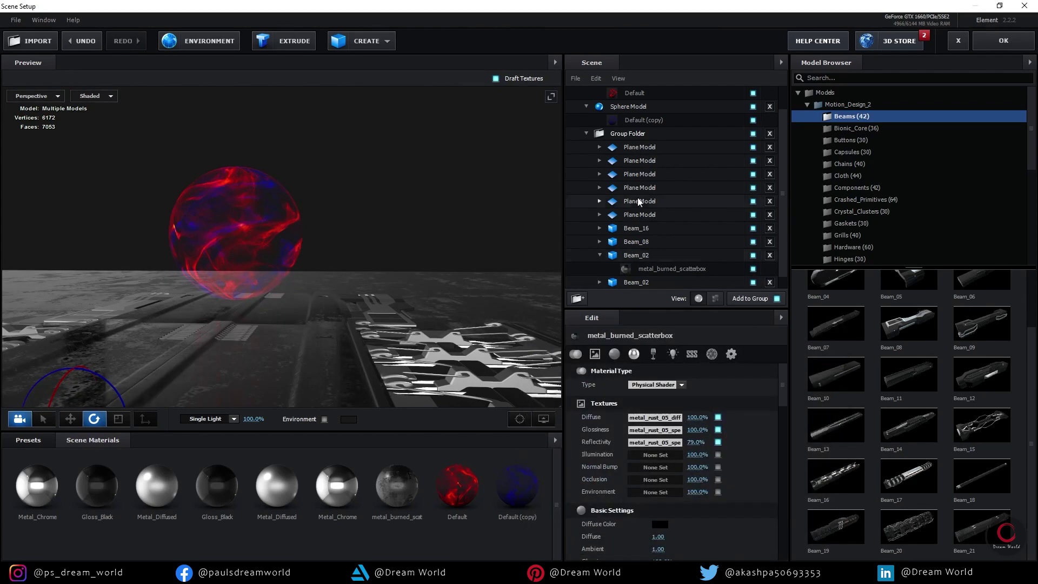
pyautogui.click(586, 134)
# Put both Sphere Models into a new Group Folder and close Scene Setup with OK.
pyautogui.click(586, 134)
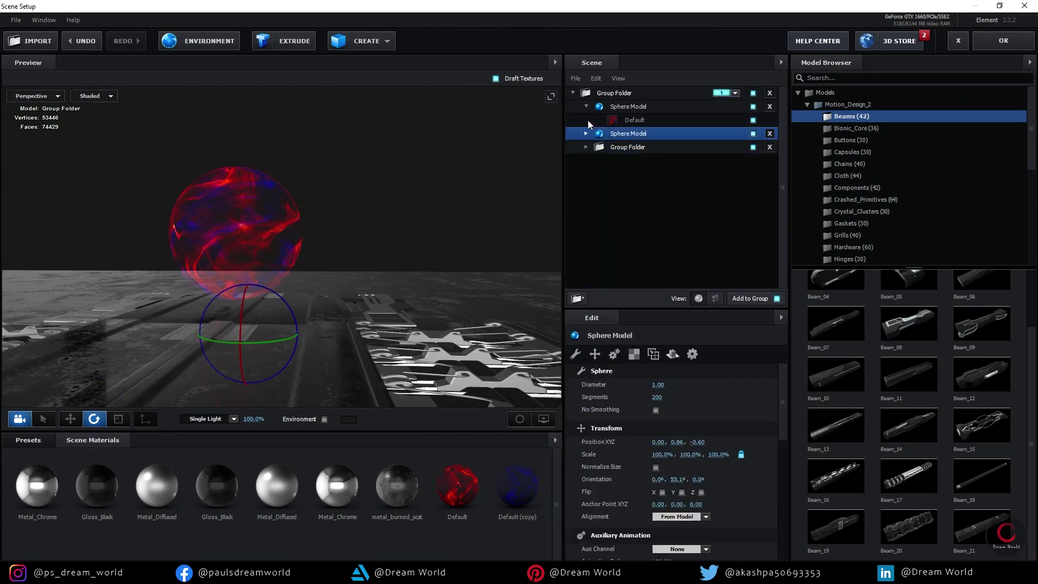
pyautogui.click(586, 106)
pyautogui.click(578, 298)
pyautogui.click(628, 120)
pyautogui.keyDown('shift'); pyautogui.click(628, 133); pyautogui.keyUp('shift')
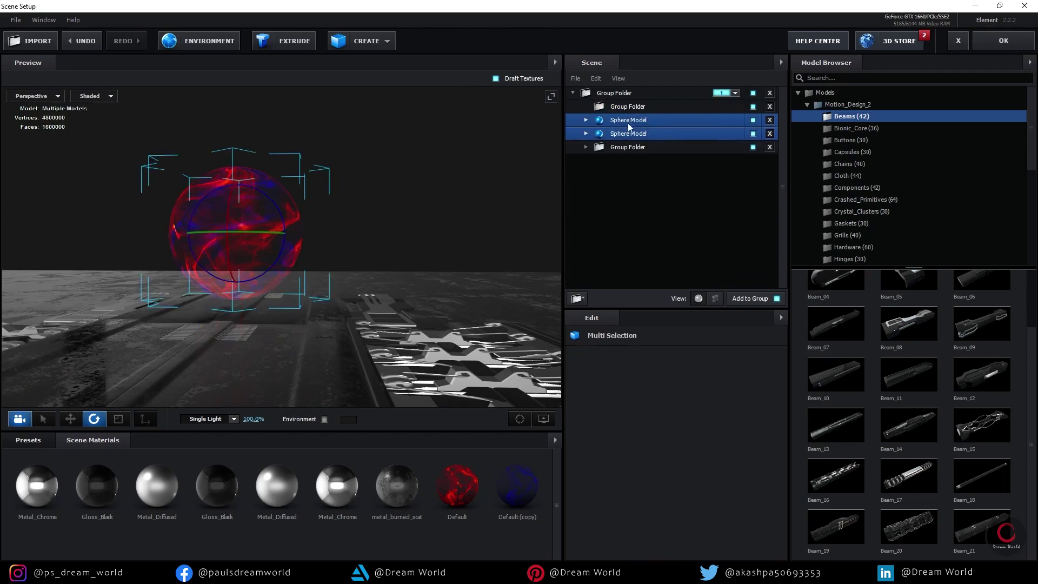
pyautogui.click(616, 107)
pyautogui.moveTo(246, 304); pyautogui.dragTo(280, 390)
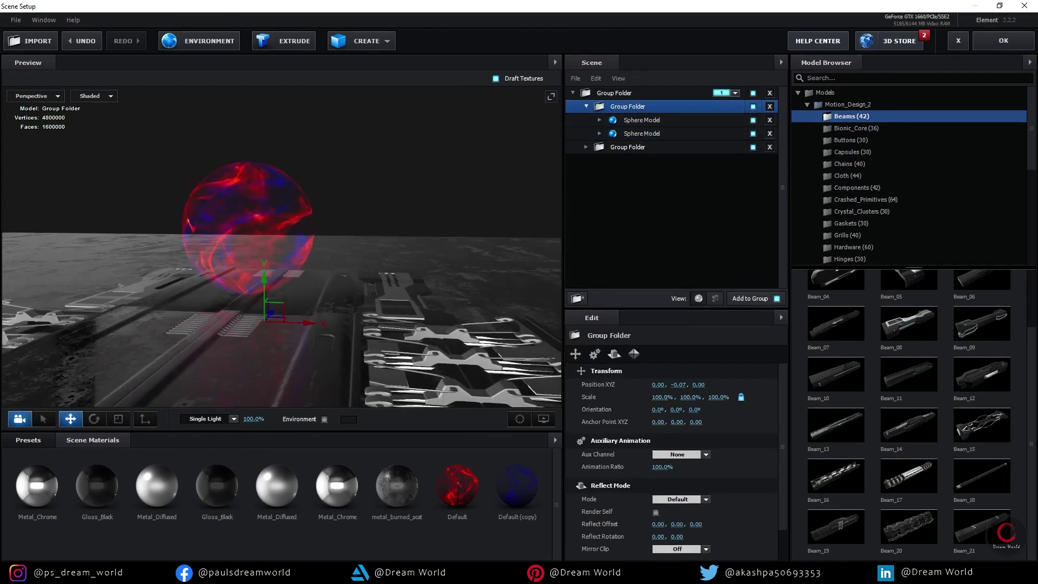
pyautogui.click(1003, 41)
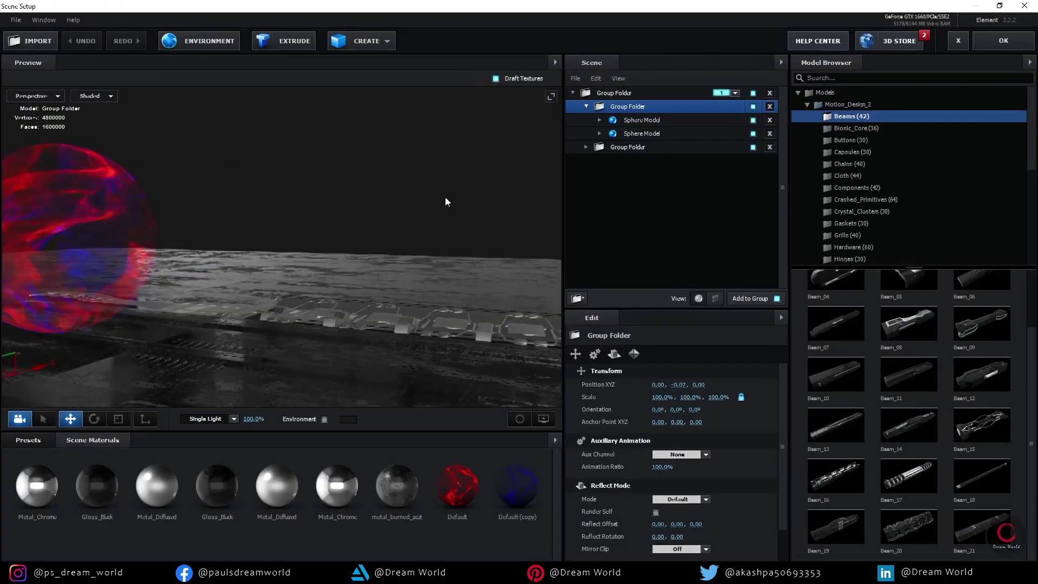
# Apply the BackLight_2K_32 environment preset and return to the composition.
pyautogui.moveTo(445, 202)
pyautogui.mouseDown()
pyautogui.moveTo(343, 302)
pyautogui.moveTo(378, 319)
pyautogui.mouseUp()
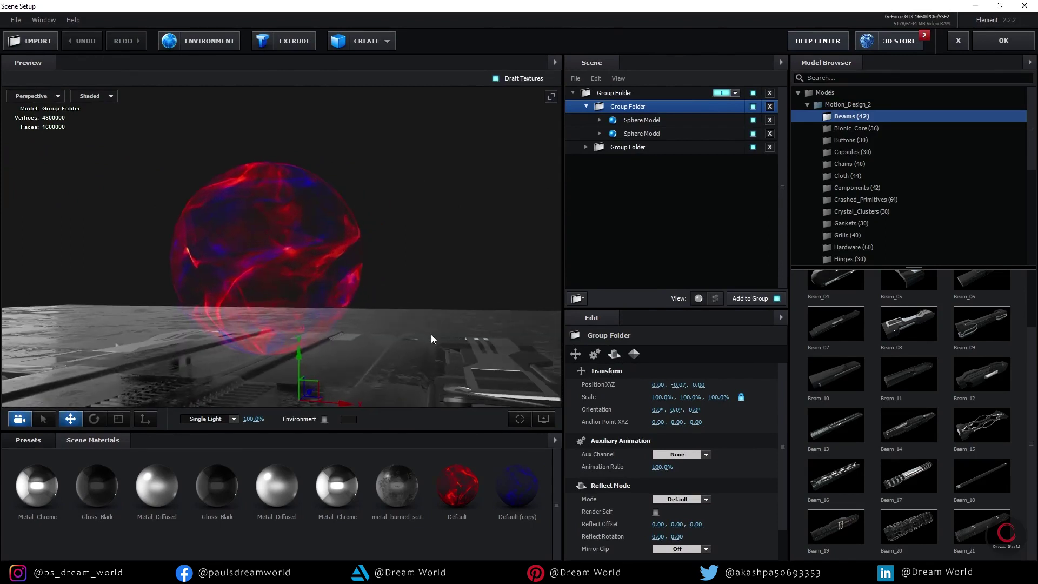
pyautogui.click(22, 440)
pyautogui.click(47, 490)
pyautogui.click(380, 510)
pyautogui.click(1004, 41)
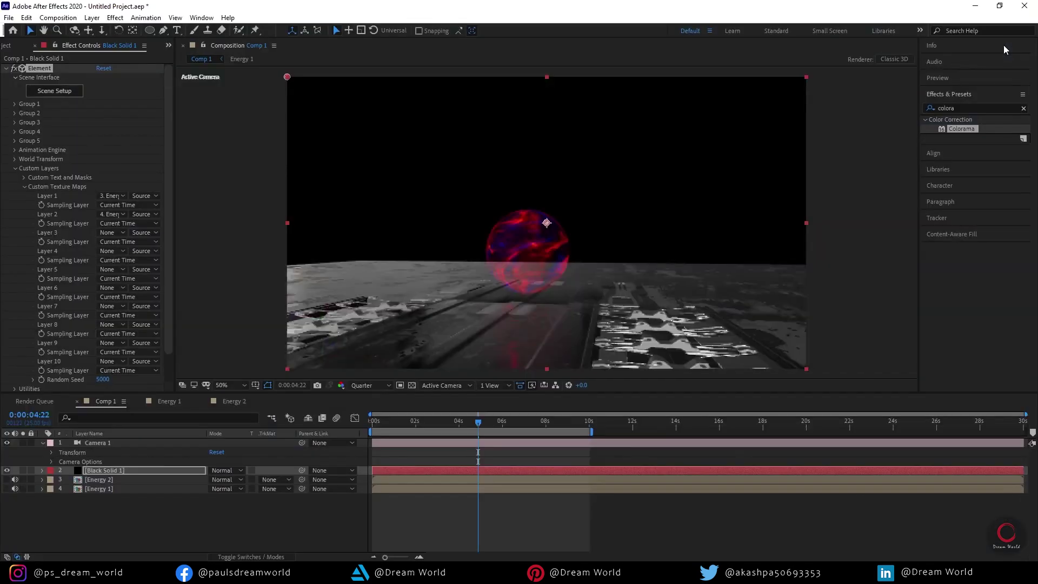
# Orbit and dolly Camera 1 to look down closely on the sphere, then preview.
pyautogui.press('c')
pyautogui.moveTo(637, 297)
pyautogui.mouseDown()
pyautogui.moveTo(613, 252)
pyautogui.moveTo(692, 303)
pyautogui.mouseUp()
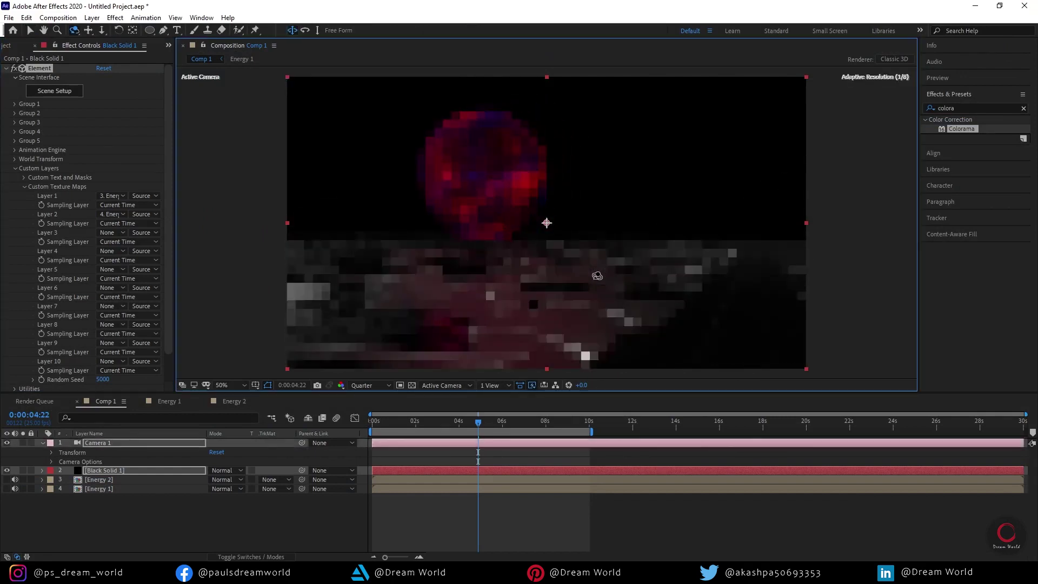
pyautogui.moveTo(630, 290); pyautogui.dragTo(670, 252)
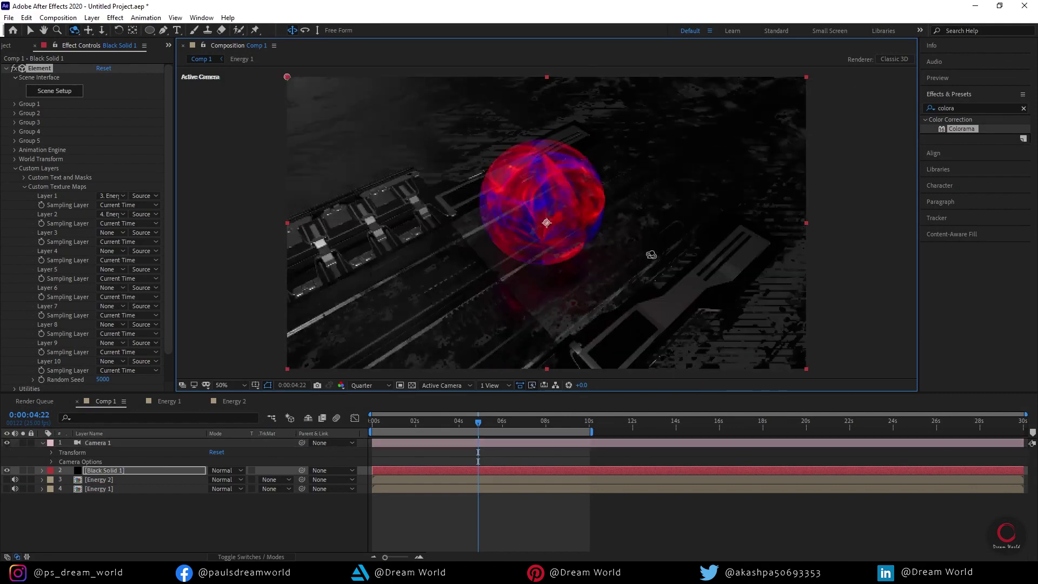
pyautogui.moveTo(671, 253)
pyautogui.mouseDown()
pyautogui.moveTo(696, 296)
pyautogui.moveTo(686, 274)
pyautogui.moveTo(676, 308)
pyautogui.mouseUp()
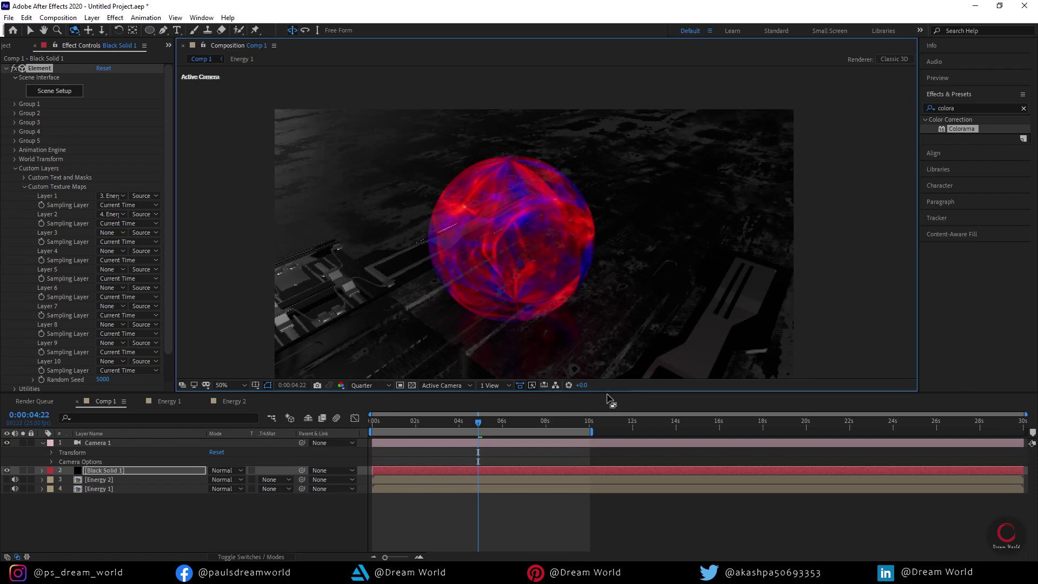
pyautogui.press('space')
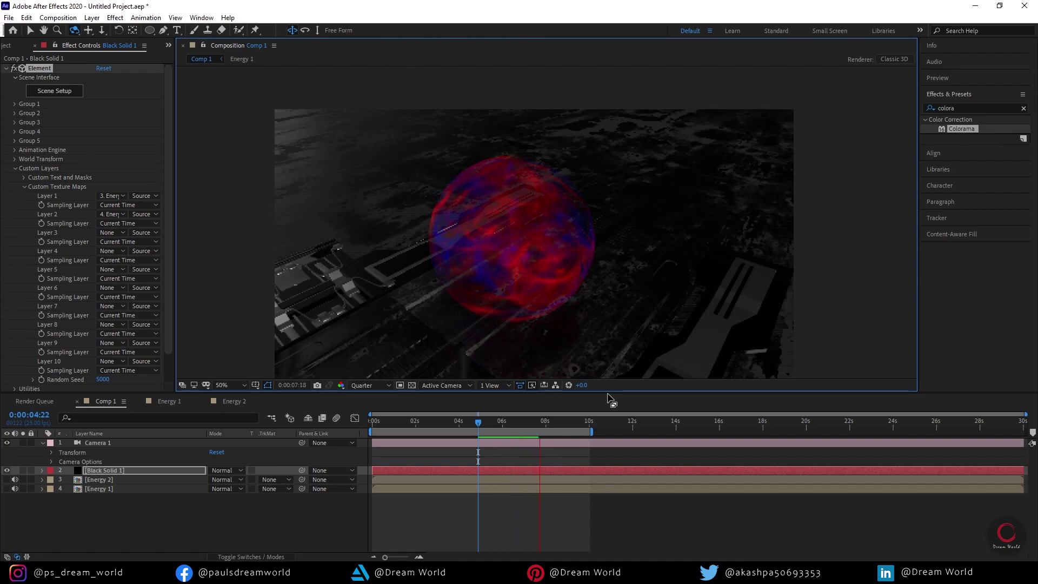
pyautogui.moveTo(498, 422); pyautogui.dragTo(491, 423)
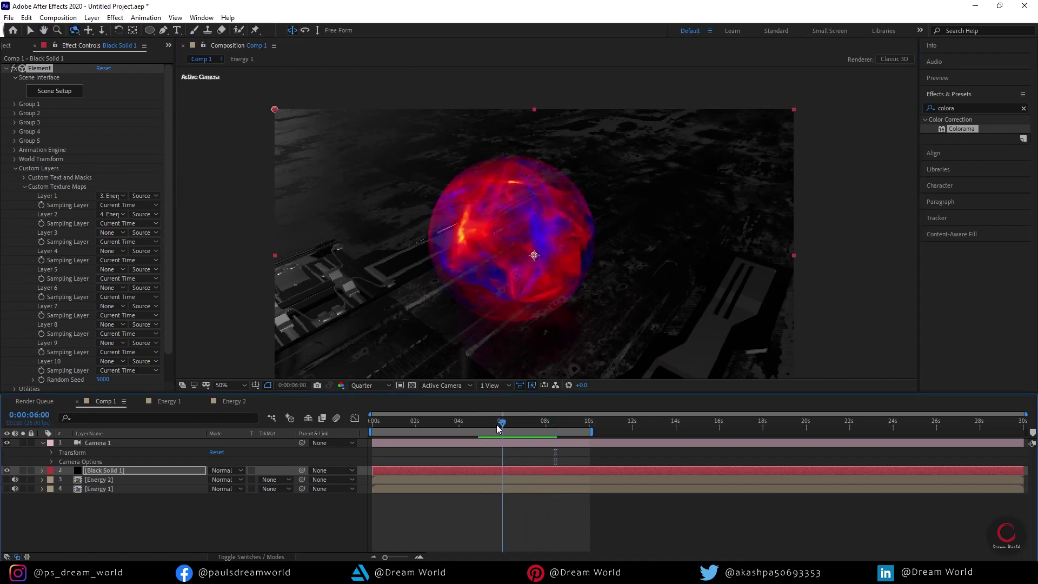
# In the Energy 1 composition, add a new black solid layer.
pyautogui.click(201, 405)
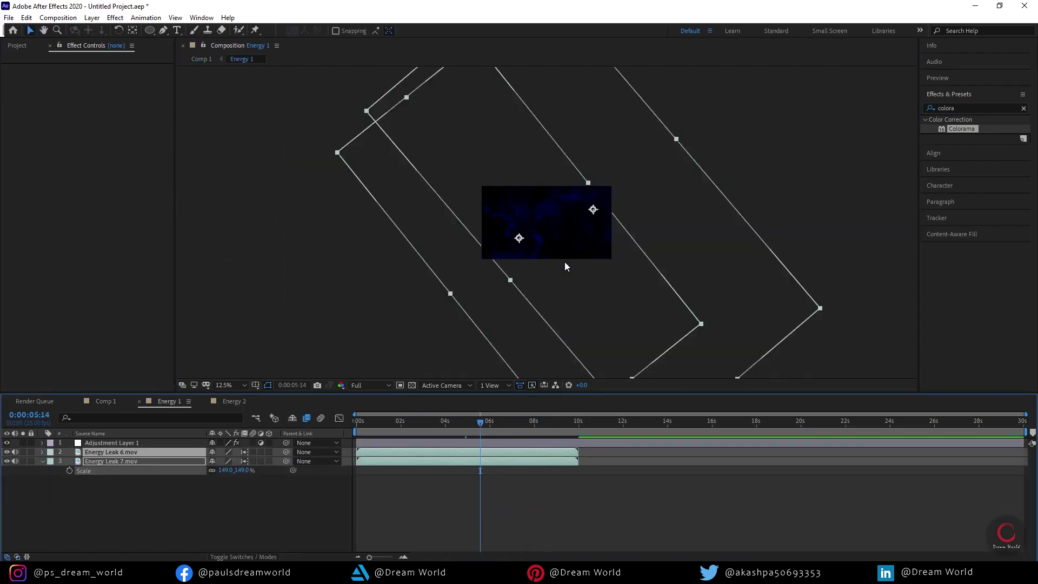
pyautogui.click(131, 483)
pyautogui.hotkey('ctrl', 'y')
pyautogui.press('Return')
# Give the solid a full-frame rectangle mask squeezed into a horizontal band, inverted and heavily feathered.
pyautogui.moveTo(150, 30); pyautogui.dragTo(192, 35)
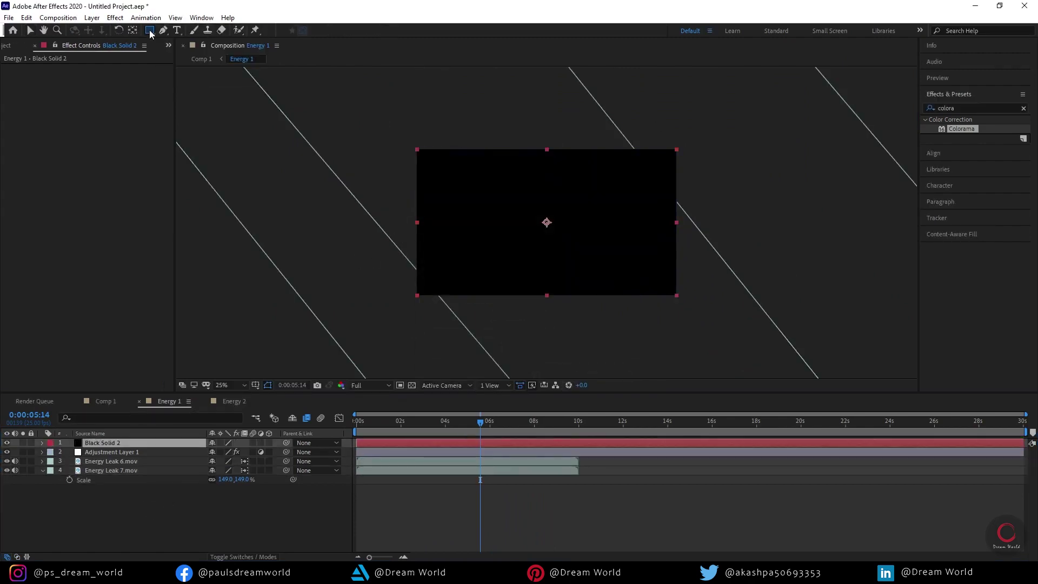
pyautogui.doubleClick(150, 30)
pyautogui.press('v')
pyautogui.moveTo(545, 150); pyautogui.dragTo(545, 168)
pyautogui.click(249, 461)
pyautogui.click(62, 461)
pyautogui.moveTo(231, 479); pyautogui.dragTo(523, 480)
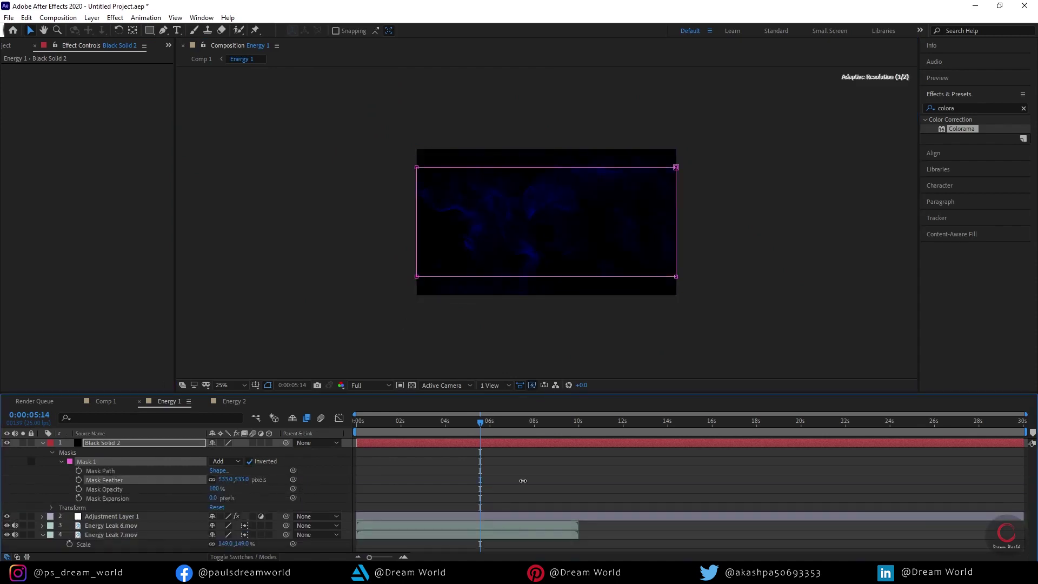
# Switch back to the other composition and preview the animation.
pyautogui.scroll(4, 567, 313)
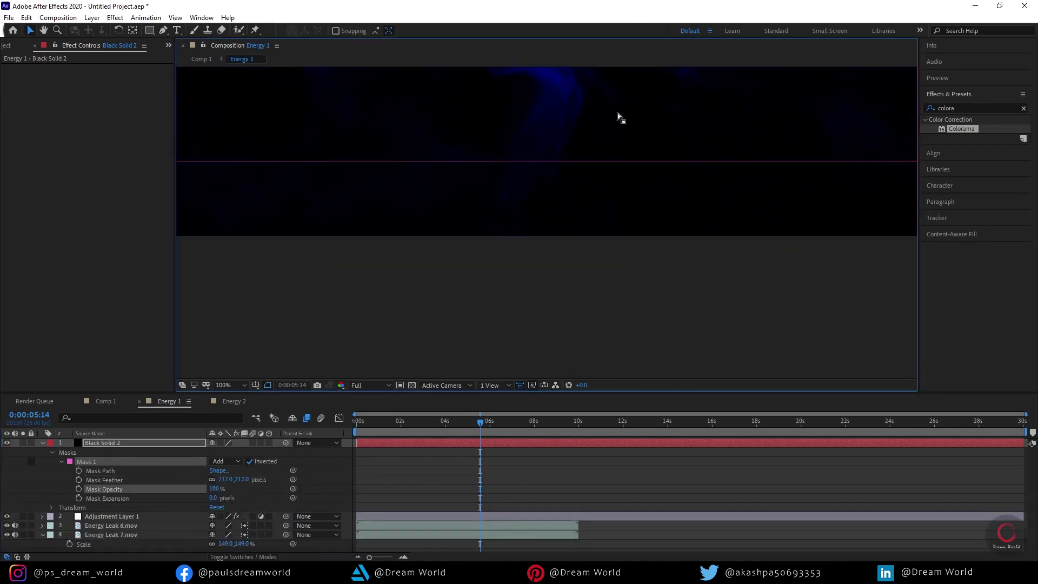
pyautogui.click(105, 401)
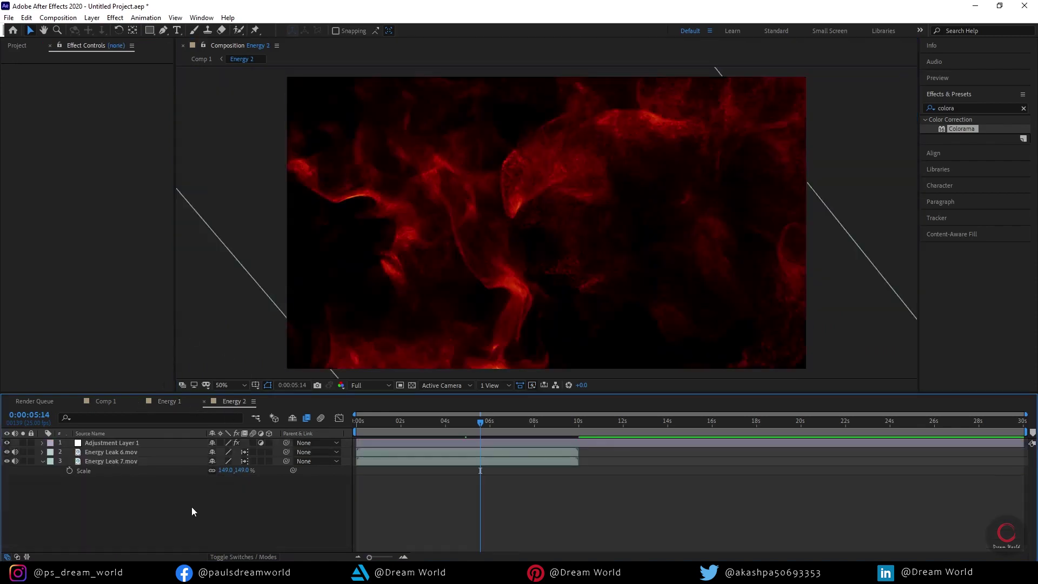
pyautogui.press('space')
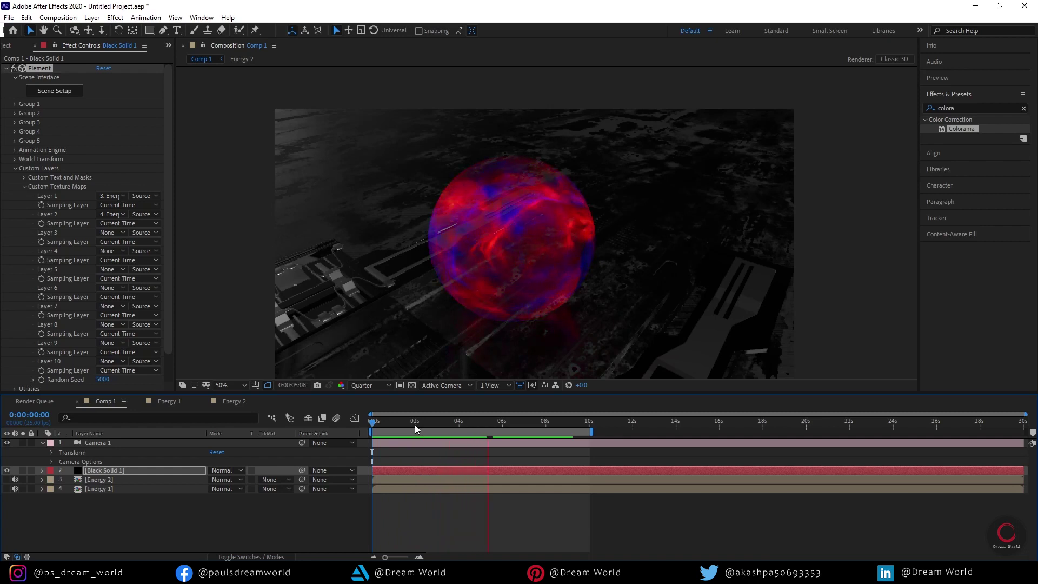
# At about five seconds, add a point light coloured with the sphere's purple.
pyautogui.moveTo(565, 424)
pyautogui.mouseDown()
pyautogui.moveTo(429, 417)
pyautogui.moveTo(484, 421)
pyautogui.mouseUp()
pyautogui.rightClick(139, 534)
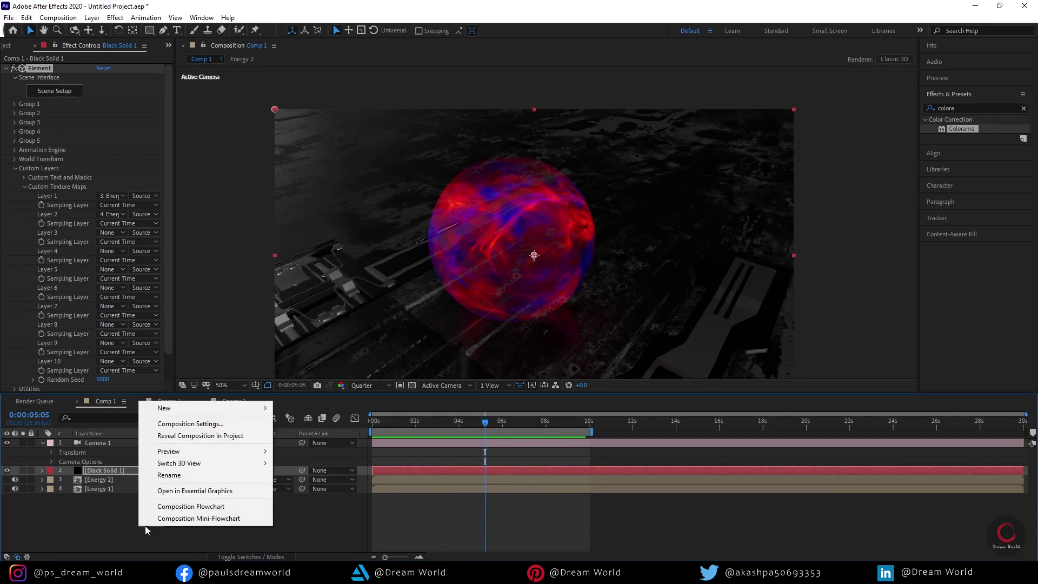
pyautogui.click(294, 427)
pyautogui.click(143, 155)
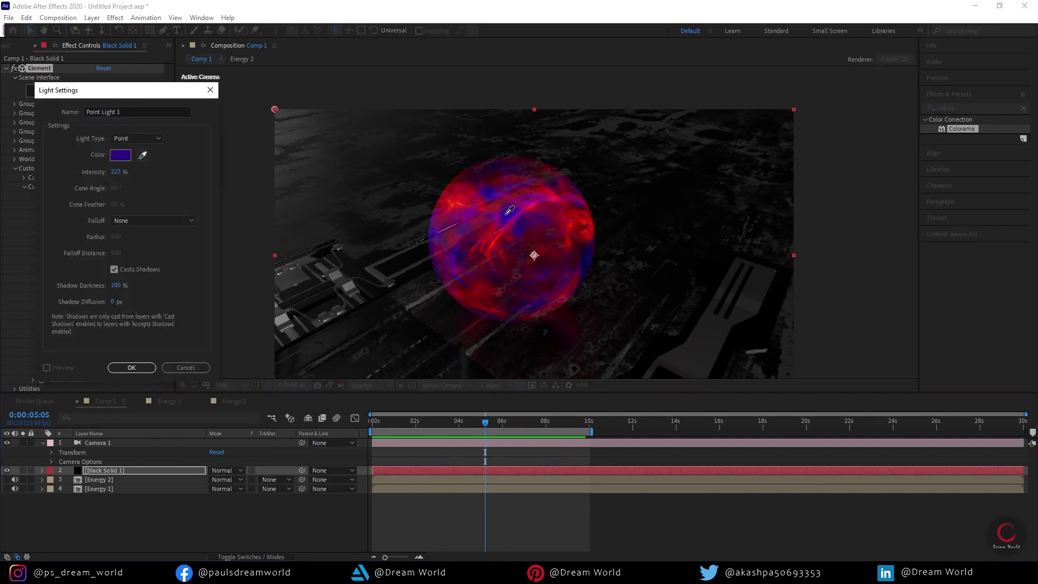
pyautogui.click(487, 234)
pyautogui.click(131, 368)
# In a four-view layout, raise the point light above the sphere and move it left.
pyautogui.hotkey('ctrl', 'd')
pyautogui.hotkey('ctrl', 'z')
pyautogui.click(494, 385)
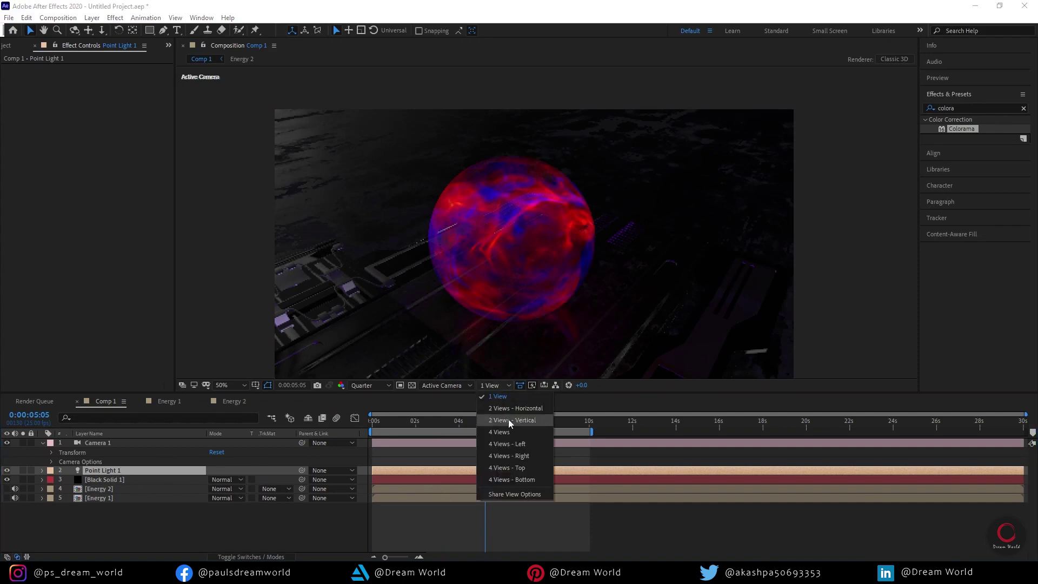
pyautogui.click(500, 437)
pyautogui.moveTo(378, 269); pyautogui.dragTo(379, 244)
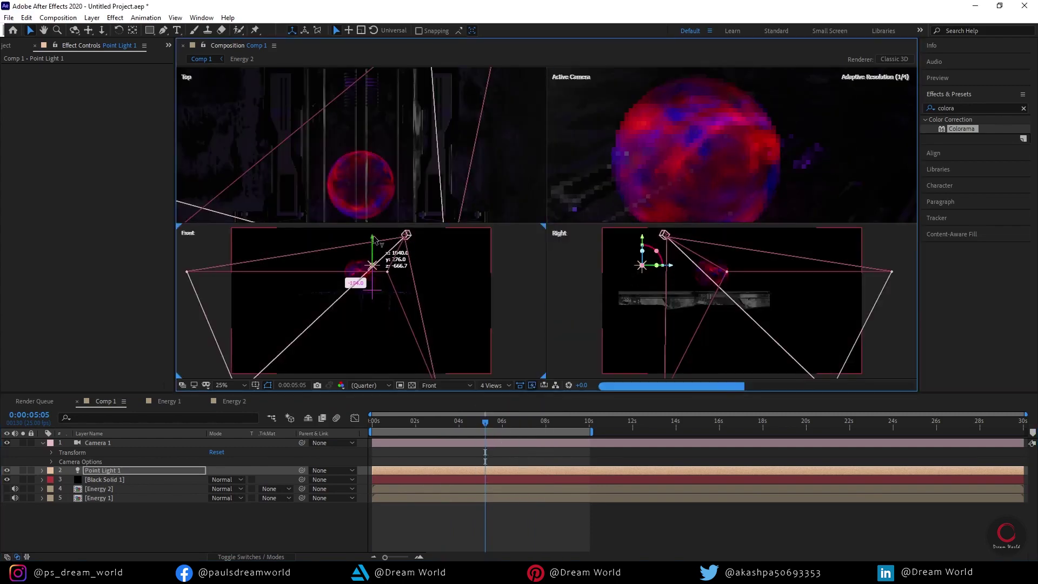
pyautogui.moveTo(671, 269); pyautogui.dragTo(732, 269)
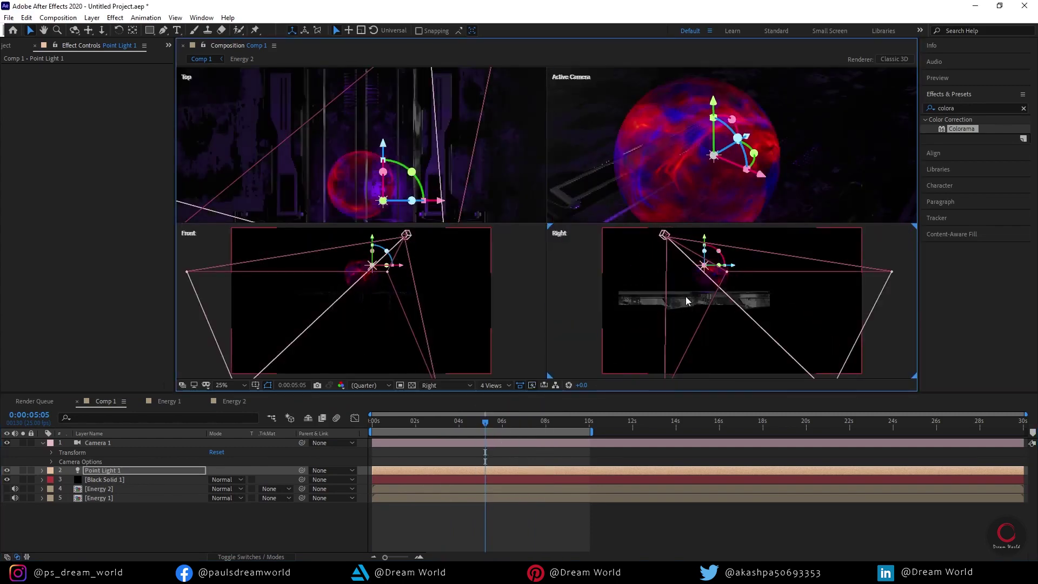
pyautogui.moveTo(451, 208); pyautogui.dragTo(358, 169)
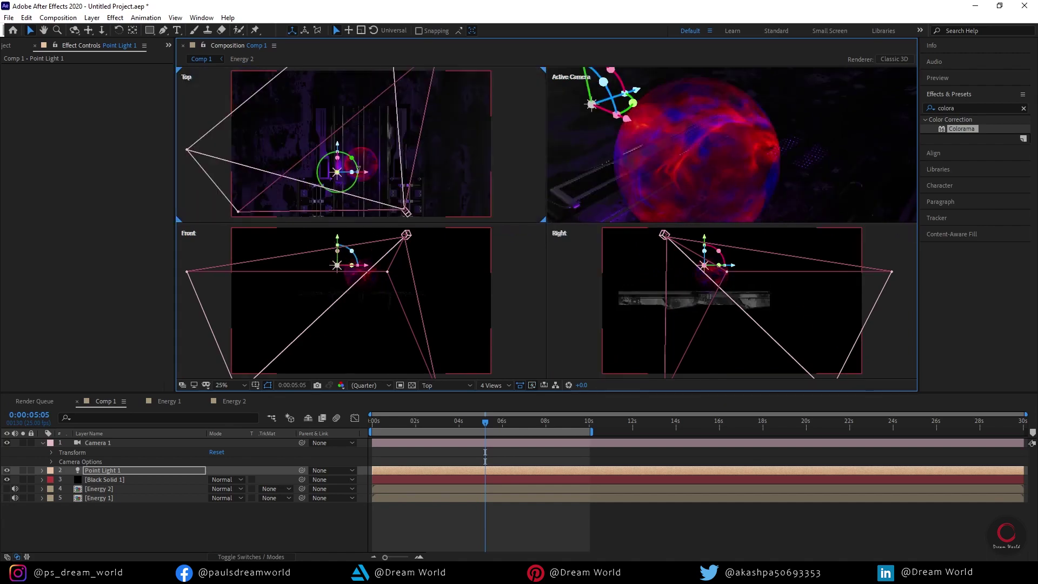
# Change the point light's colour to blue.
pyautogui.doubleClick(164, 470)
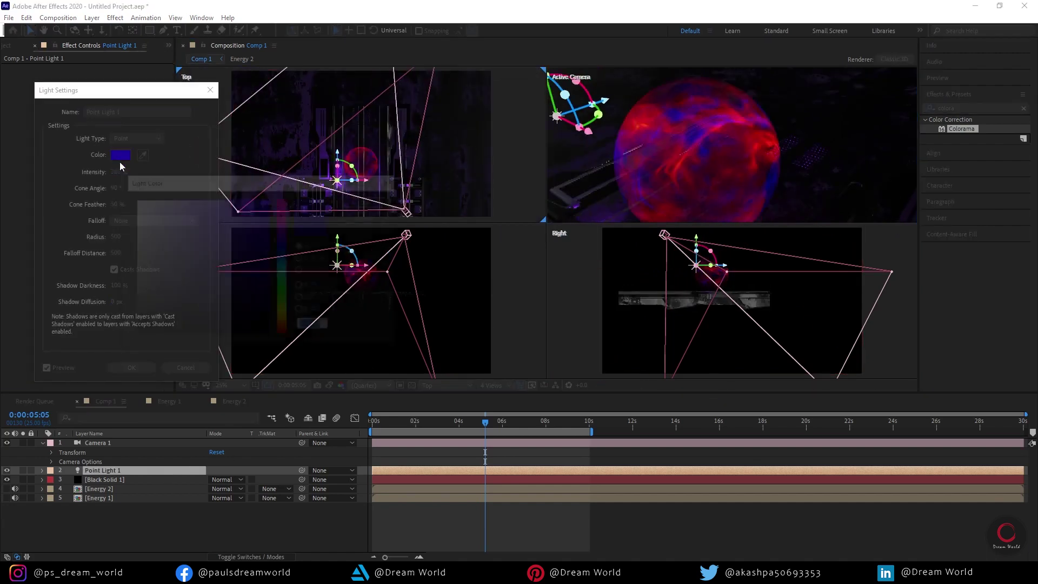
pyautogui.click(120, 156)
pyautogui.click(287, 264)
pyautogui.moveTo(287, 263); pyautogui.dragTo(287, 245)
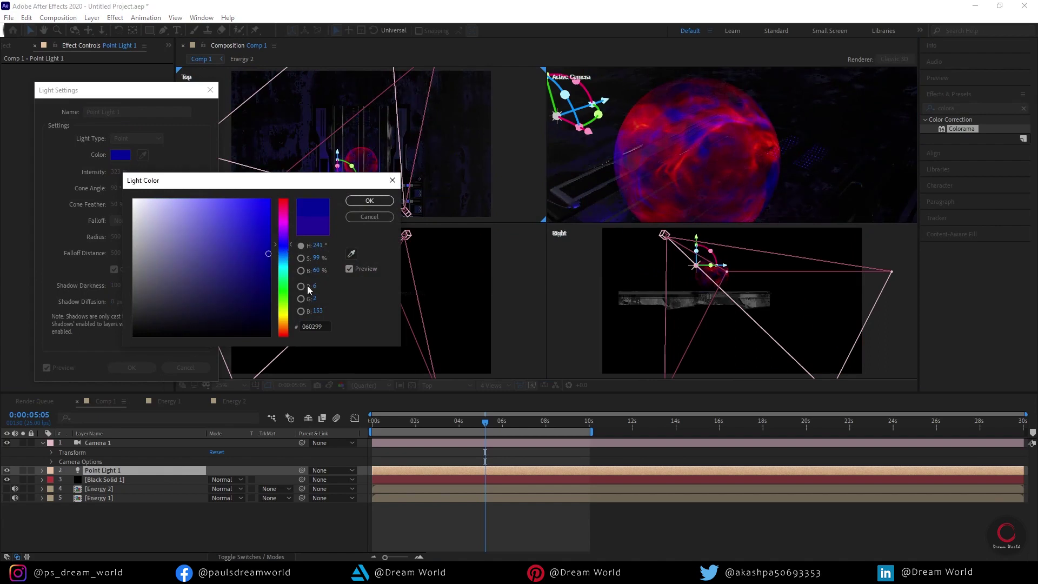
pyautogui.click(369, 200)
pyautogui.press('Return')
pyautogui.click(490, 385)
# In the single camera view, move the light toward the sphere.
pyautogui.click(498, 362)
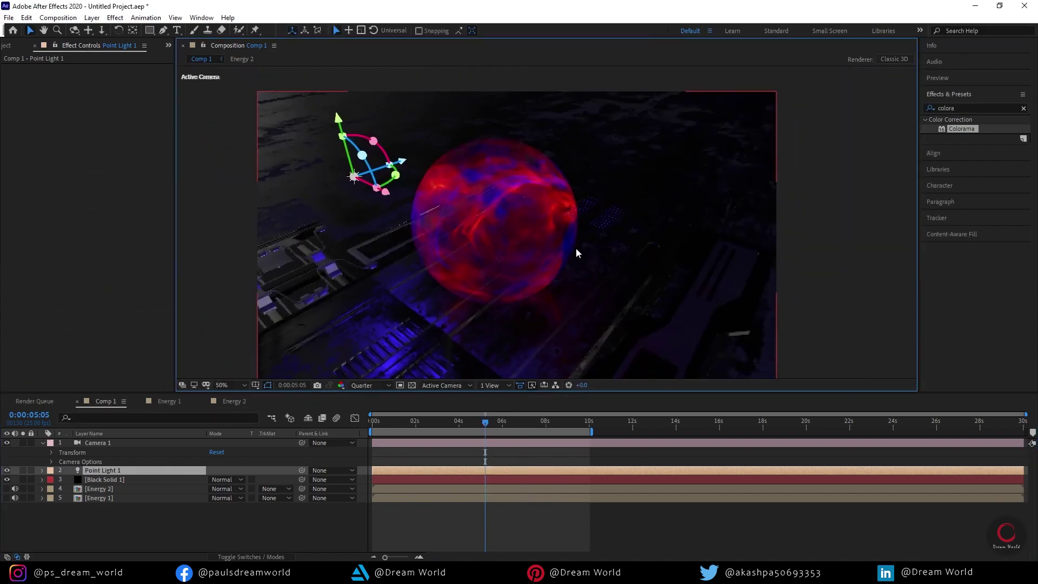
pyautogui.moveTo(432, 145); pyautogui.dragTo(394, 74)
pyautogui.scroll(-2, 445, 179)
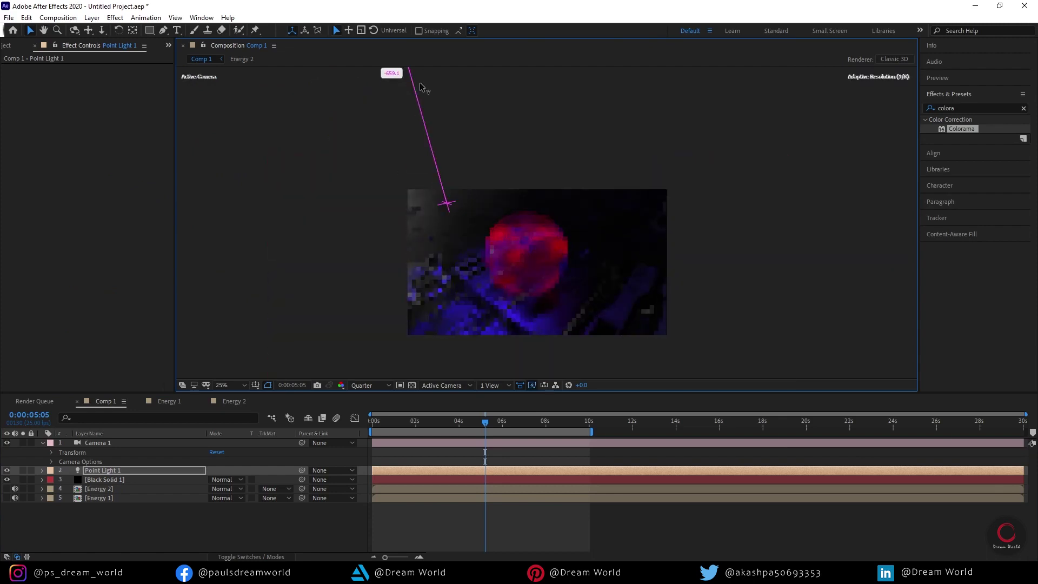
pyautogui.scroll(-1, 460, 98)
pyautogui.scroll(1, 528, 301)
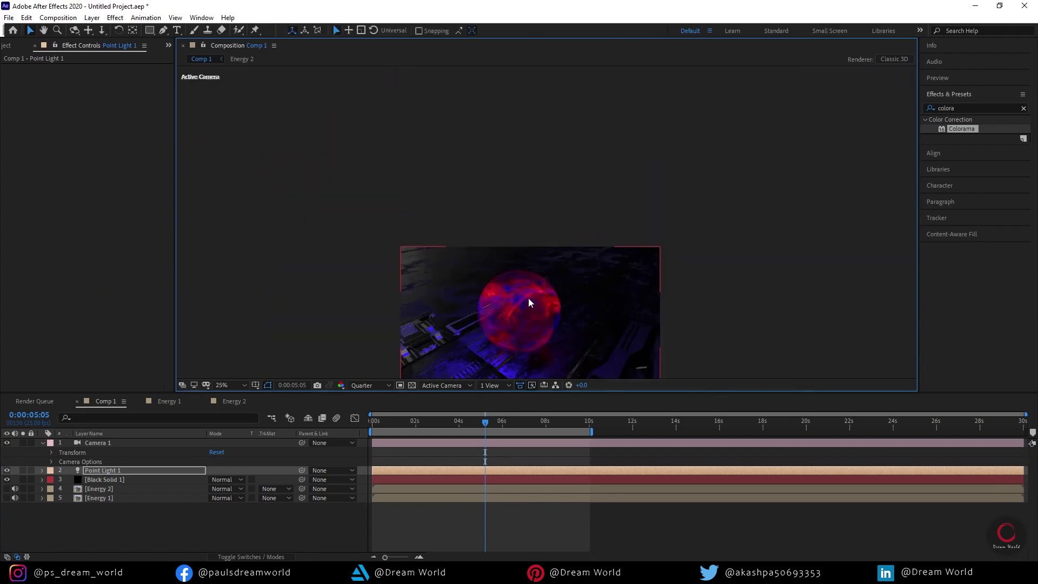
pyautogui.scroll(-2, 528, 301)
# In four views, push the light further back in the scene, then duplicate it.
pyautogui.click(492, 385)
pyautogui.click(489, 451)
pyautogui.scroll(2, 745, 158)
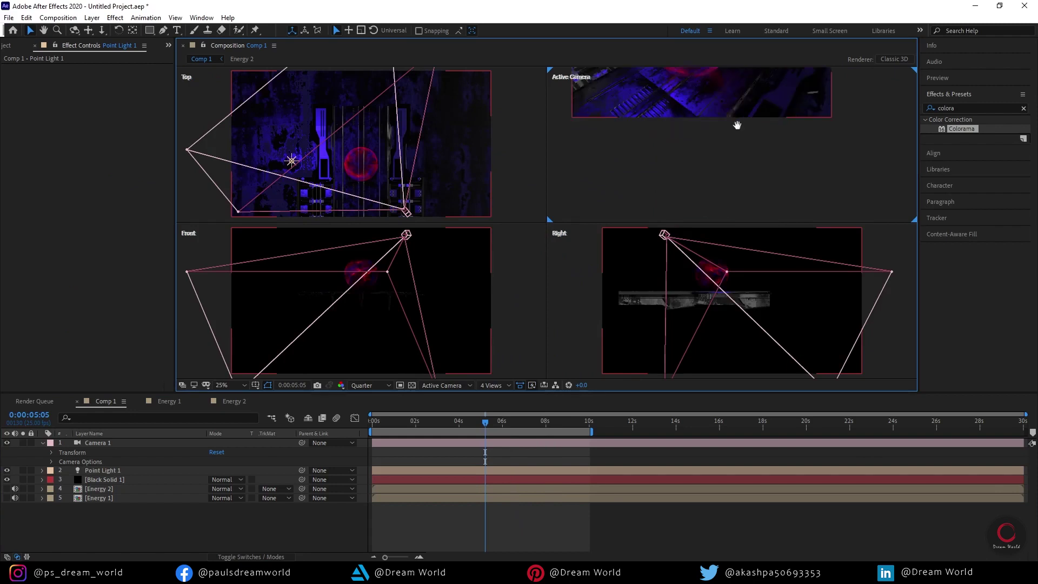
pyautogui.moveTo(292, 160)
pyautogui.mouseDown()
pyautogui.moveTo(315, 57)
pyautogui.moveTo(134, 145)
pyautogui.mouseUp()
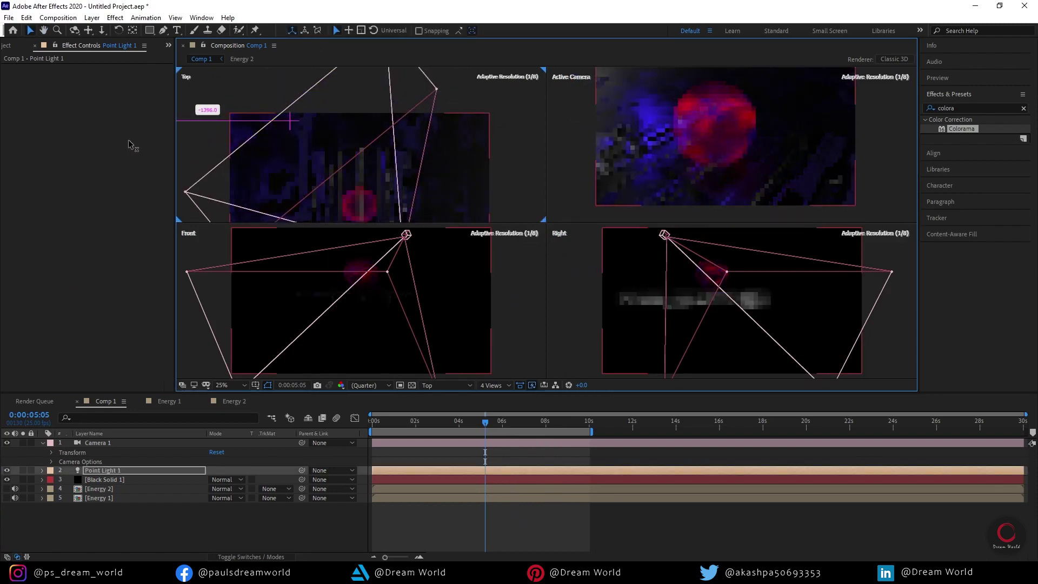
pyautogui.hotkey('ctrl', 'd')
pyautogui.scroll(-2, 360, 144)
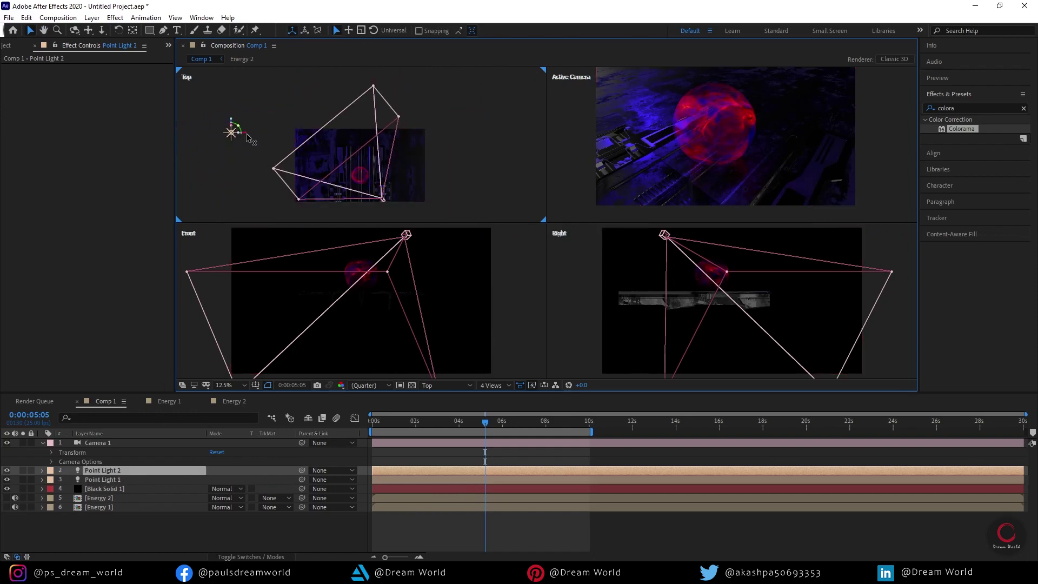
# Place Point Light 2 off to the left and make it saturated red at 150% intensity.
pyautogui.moveTo(248, 136); pyautogui.dragTo(411, 97)
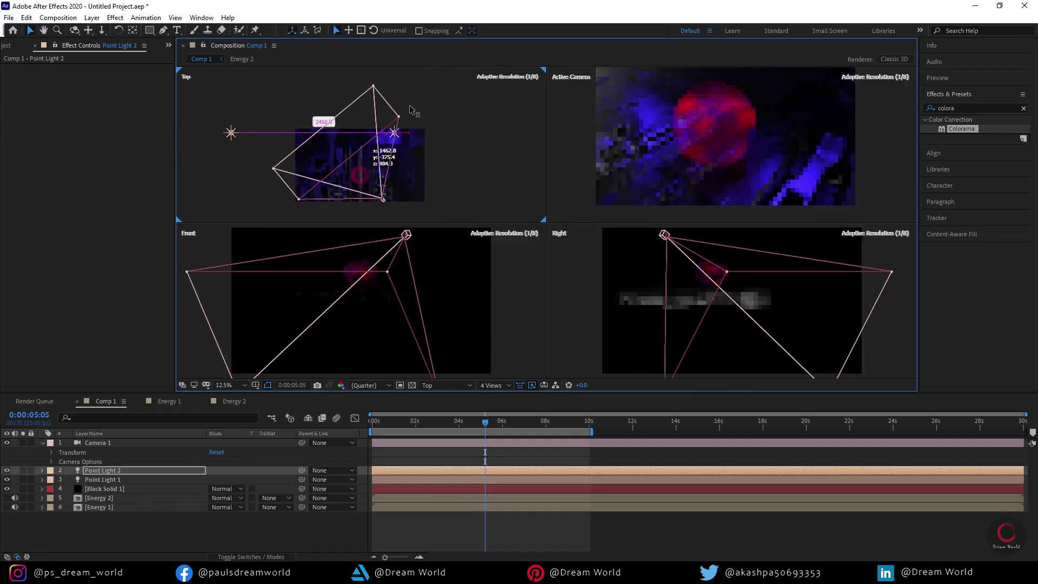
pyautogui.doubleClick(105, 468)
pyautogui.click(142, 155)
pyautogui.click(719, 117)
pyautogui.click(121, 156)
pyautogui.moveTo(248, 223); pyautogui.dragTo(267, 199)
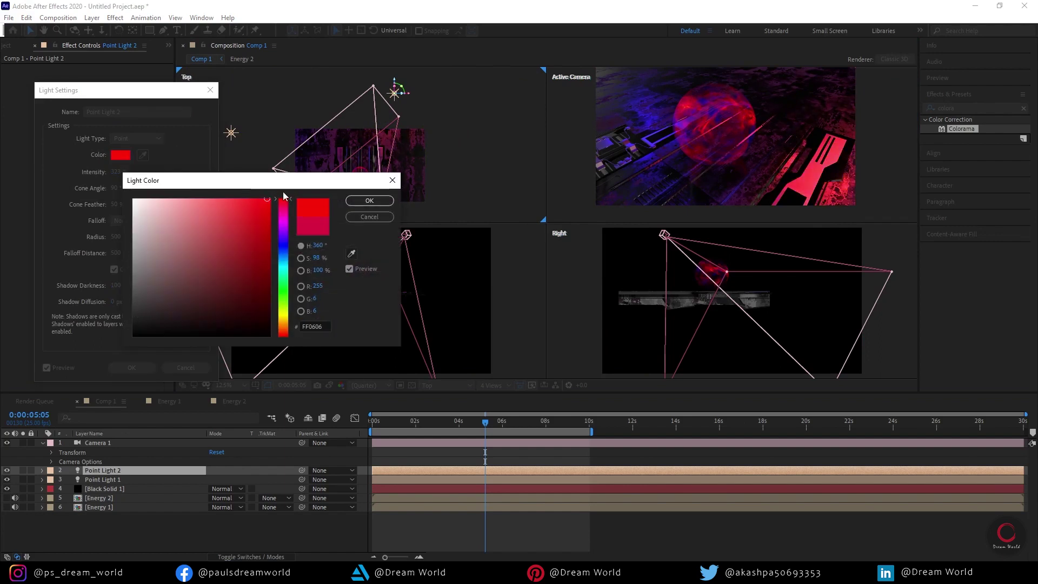
pyautogui.press('Return')
pyautogui.click(116, 172)
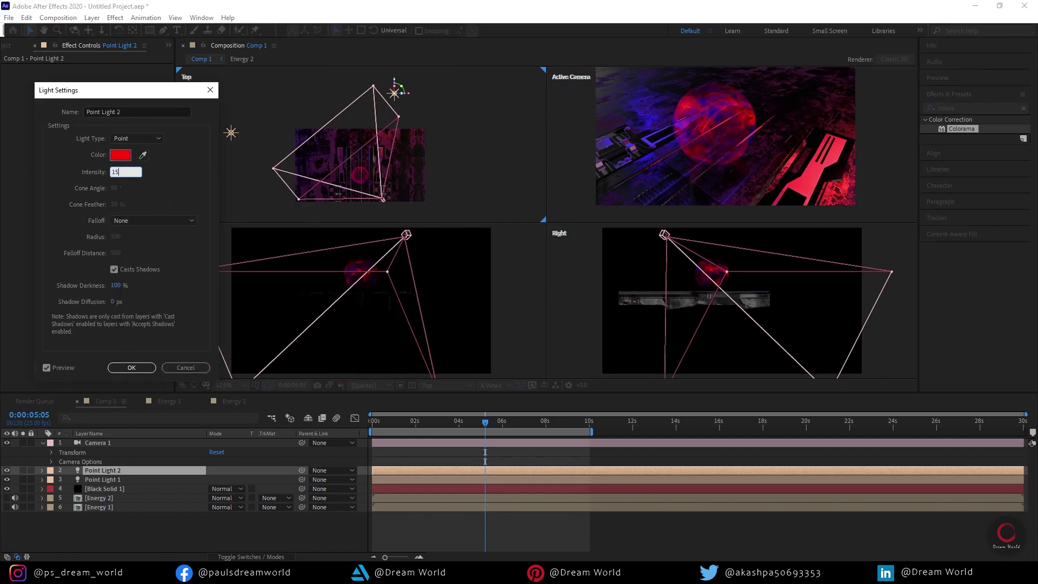
pyautogui.press('Return')
# Recheck Point Light 2's settings and move it further left in the scene.
pyautogui.click(96, 481)
pyautogui.press('Return')
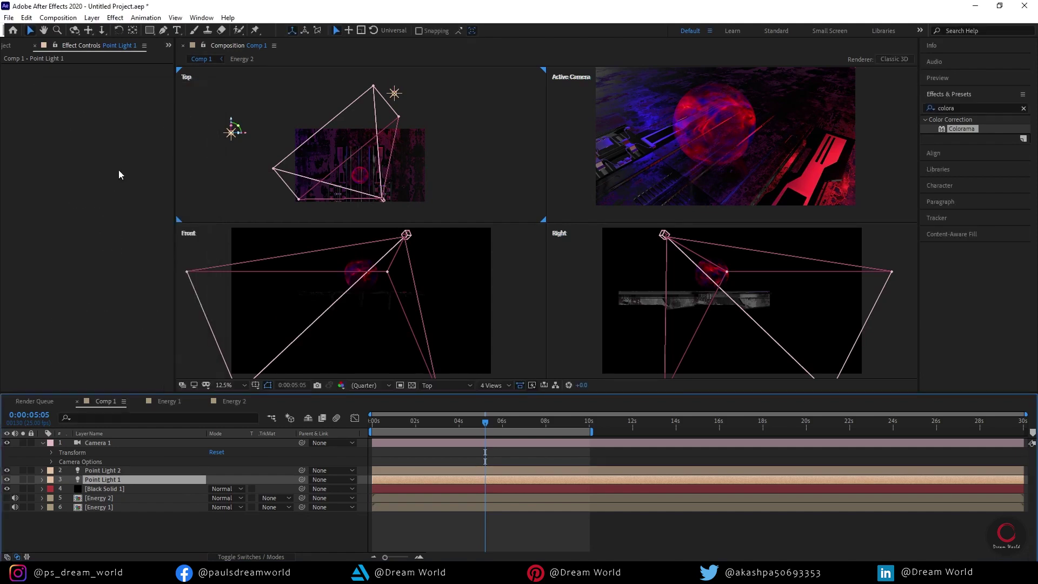
pyautogui.click(103, 470)
pyautogui.doubleClick(100, 471)
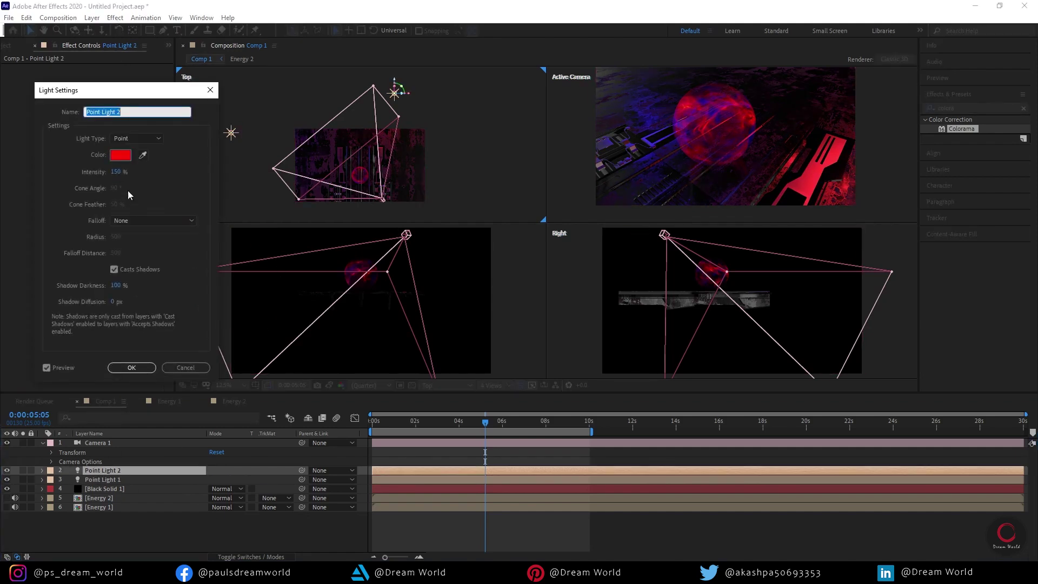
pyautogui.press('Return')
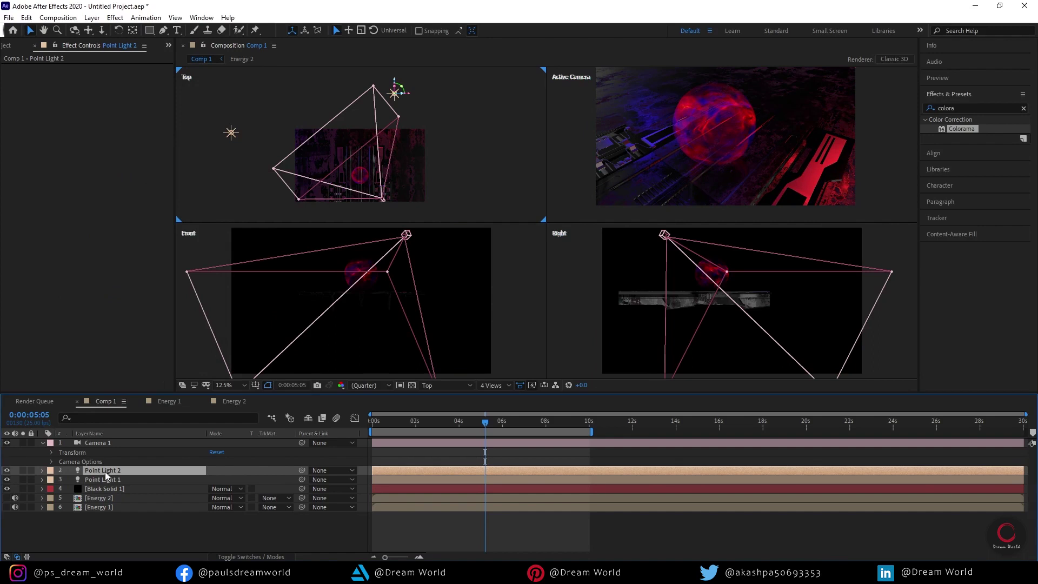
pyautogui.moveTo(409, 94); pyautogui.dragTo(369, 110)
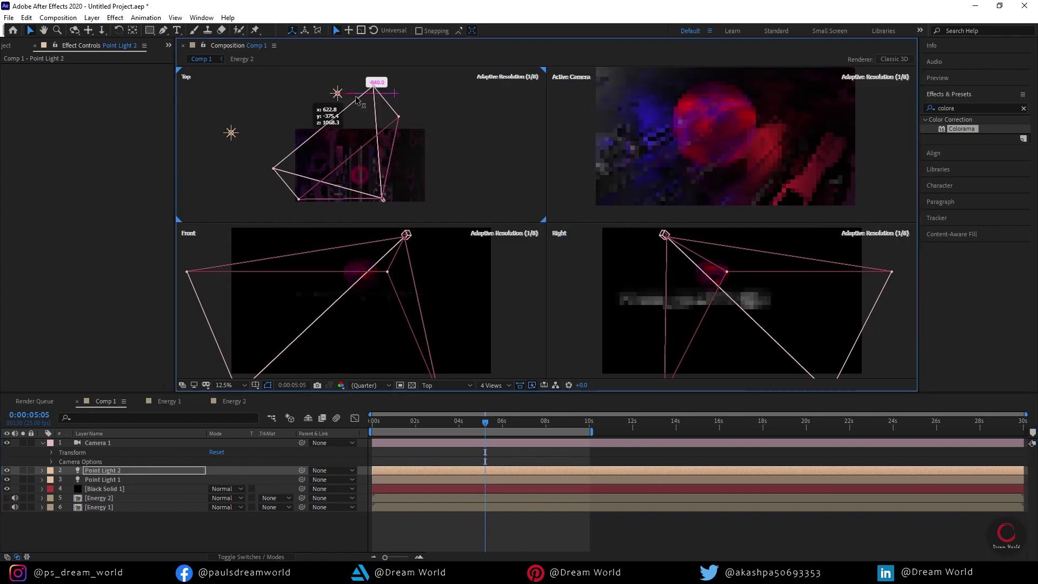
# Switch to one camera view, preview, stop at 0:00:01:23 and select Black Solid 1.
pyautogui.click(494, 385)
pyautogui.click(489, 397)
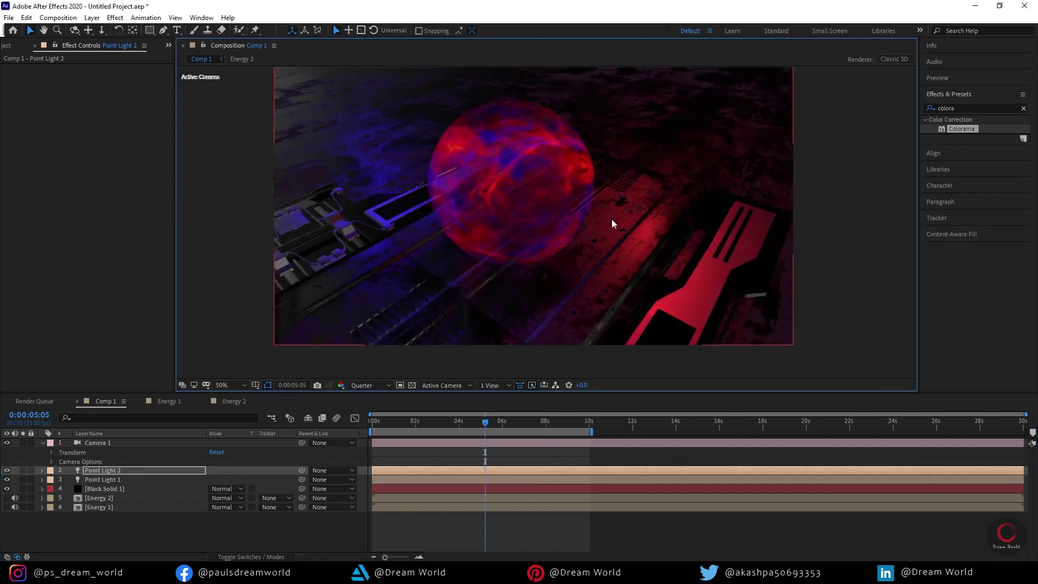
pyautogui.press('space')
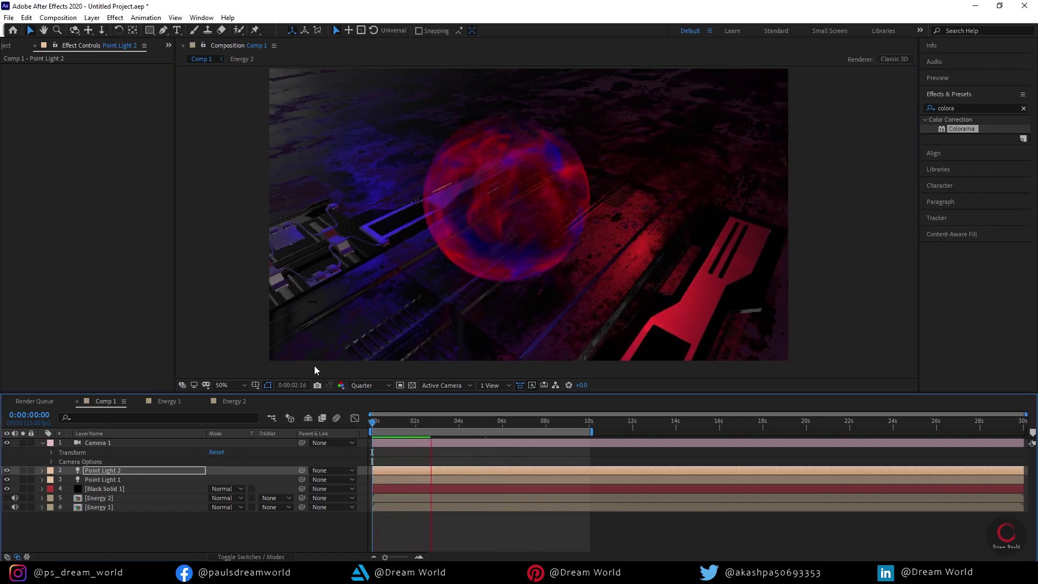
pyautogui.moveTo(439, 421); pyautogui.dragTo(421, 423)
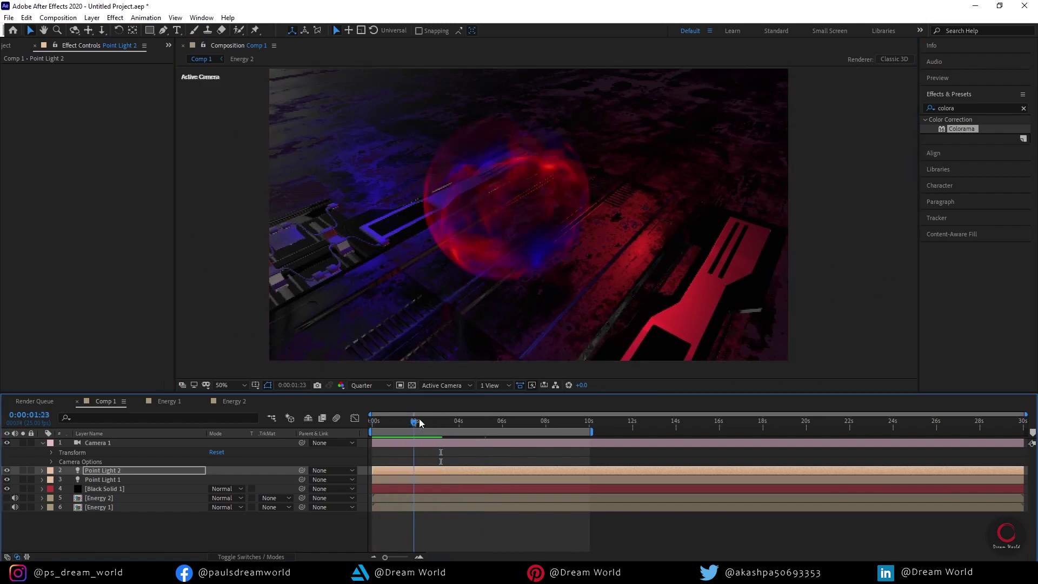
pyautogui.click(99, 488)
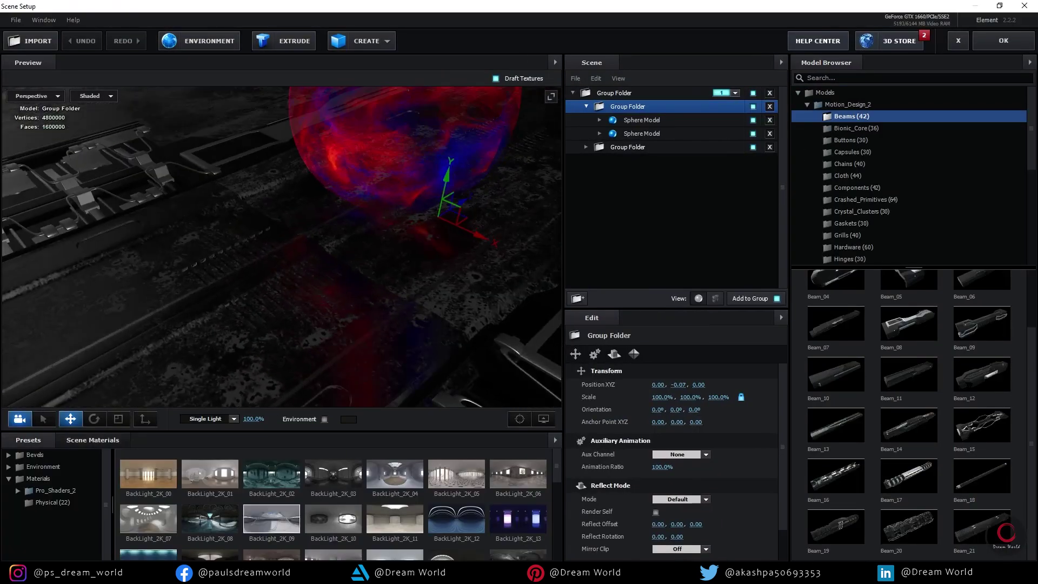
# Set metal_burned_scatterbox glossiness to -5.0% brightness and gamma 5.02, then remove unused materials.
pyautogui.click(92, 439)
pyautogui.click(417, 468)
pyautogui.click(659, 429)
pyautogui.moveTo(587, 409); pyautogui.dragTo(598, 396)
pyautogui.moveTo(647, 373)
pyautogui.mouseDown()
pyautogui.moveTo(545, 375)
pyautogui.moveTo(592, 398)
pyautogui.mouseUp()
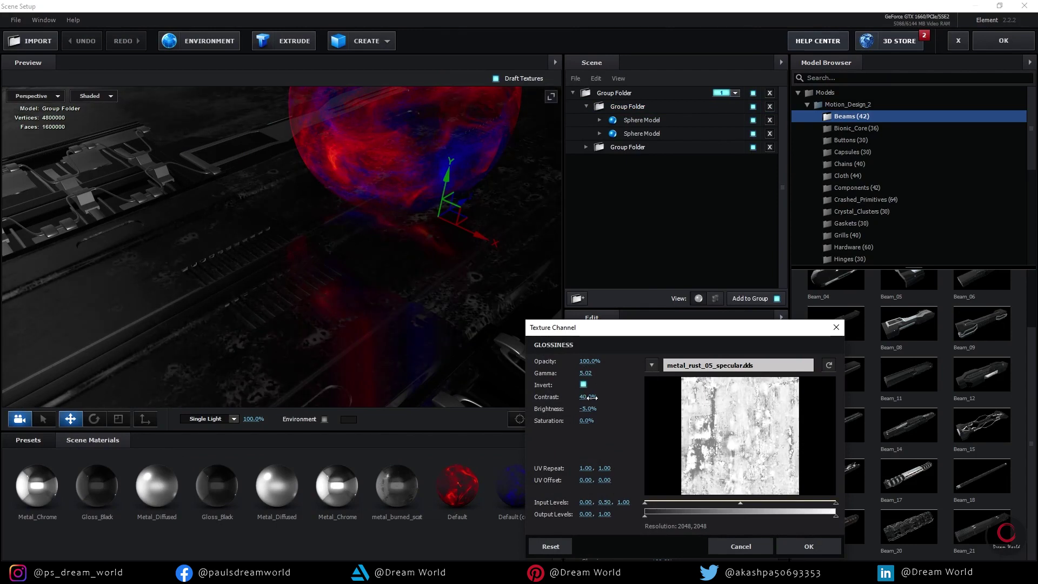
pyautogui.press('Return')
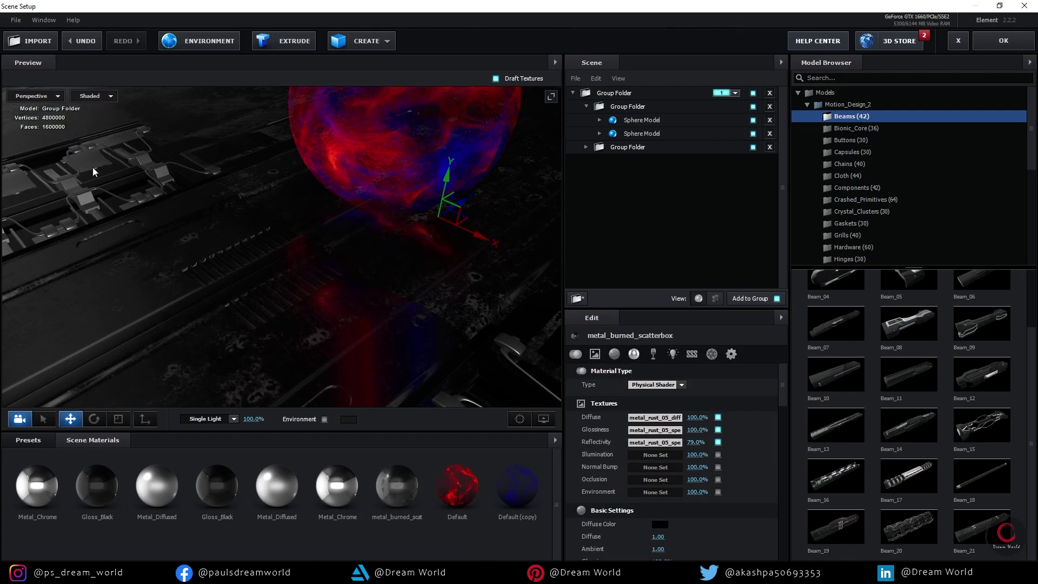
pyautogui.rightClick(549, 432)
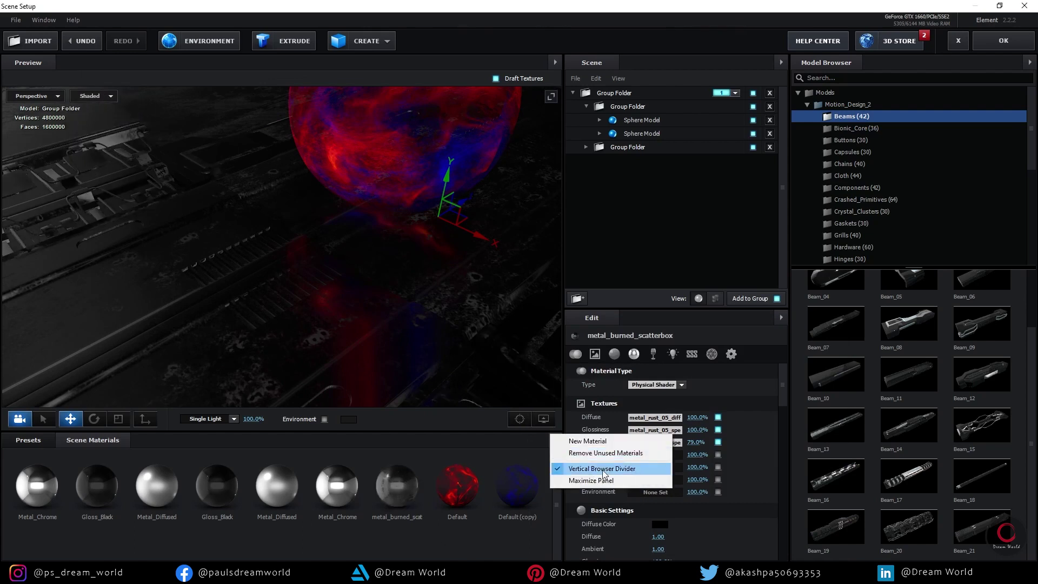
pyautogui.click(600, 466)
# Back in After Effects, move Camera 1 closer for its 10s keyframe and return to frame one.
pyautogui.click(979, 46)
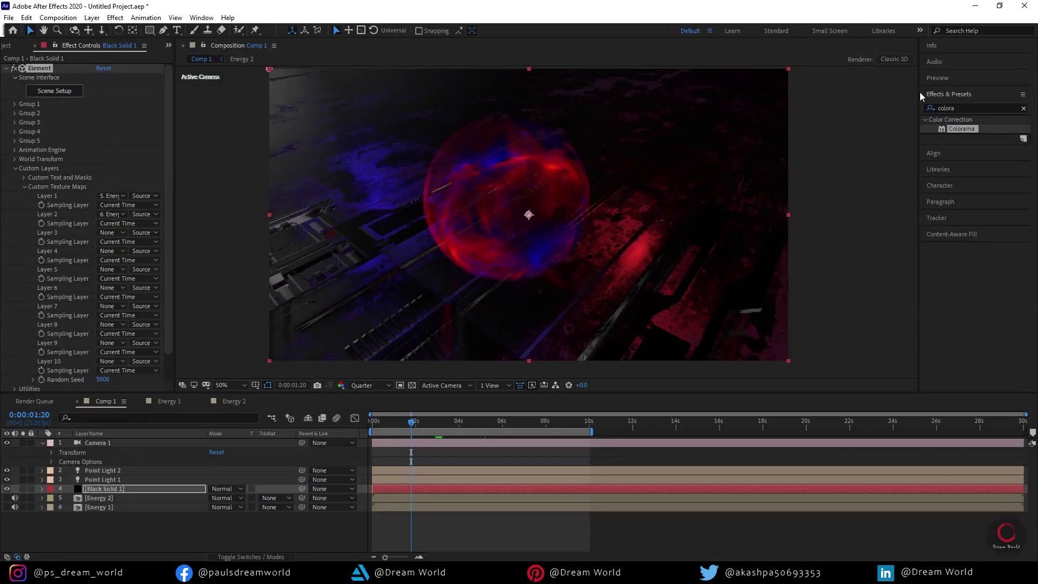
pyautogui.press('Home')
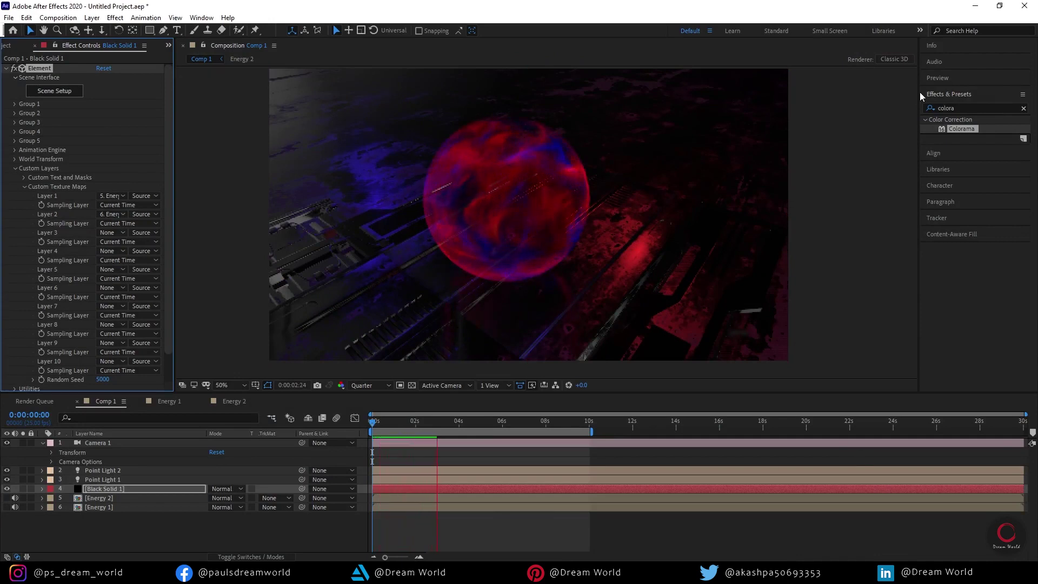
pyautogui.press('space')
pyautogui.click(96, 442)
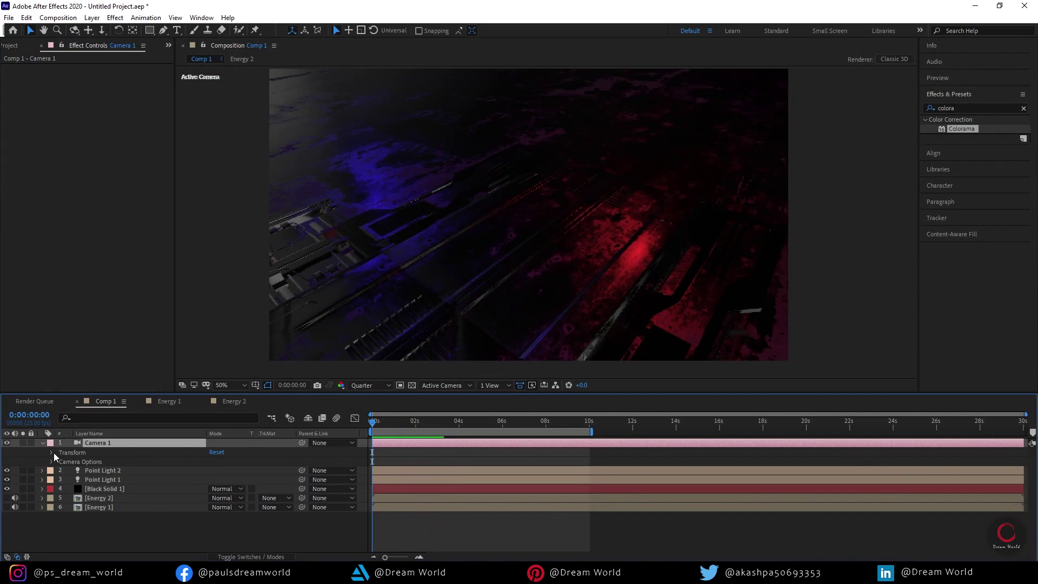
pyautogui.click(52, 452)
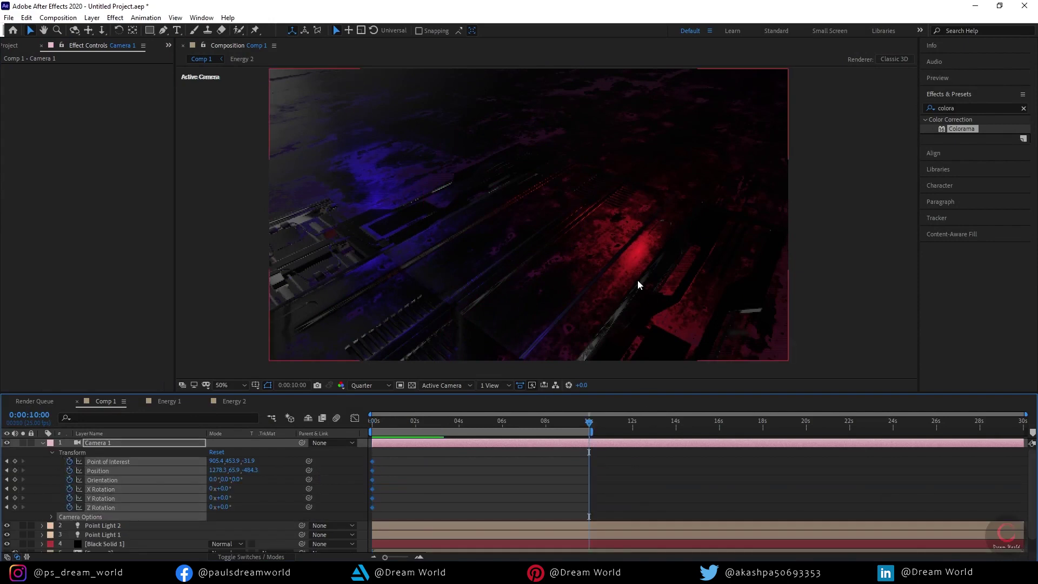
pyautogui.moveTo(569, 278); pyautogui.dragTo(530, 216)
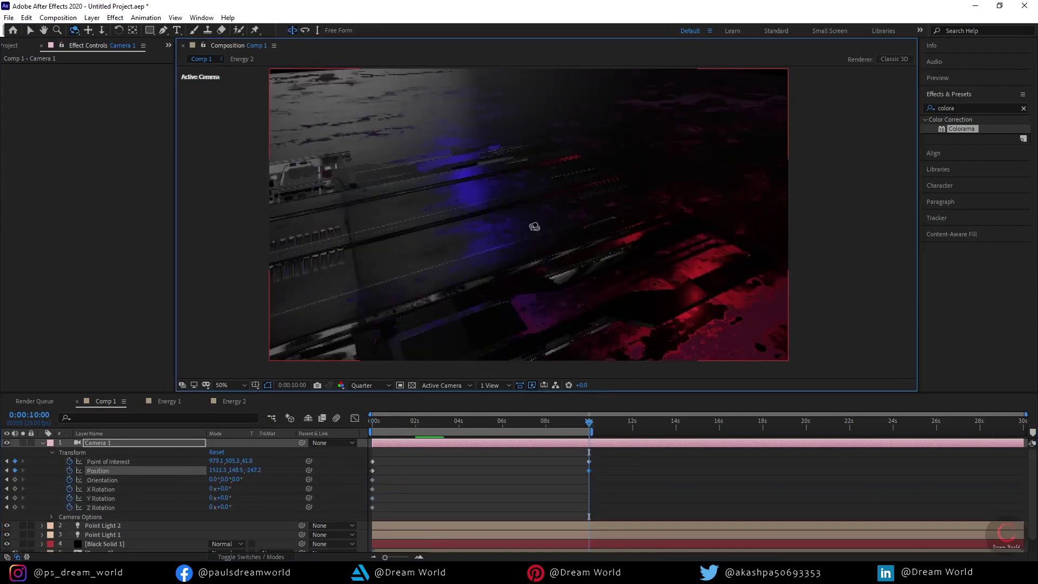
pyautogui.moveTo(594, 431); pyautogui.dragTo(370, 431)
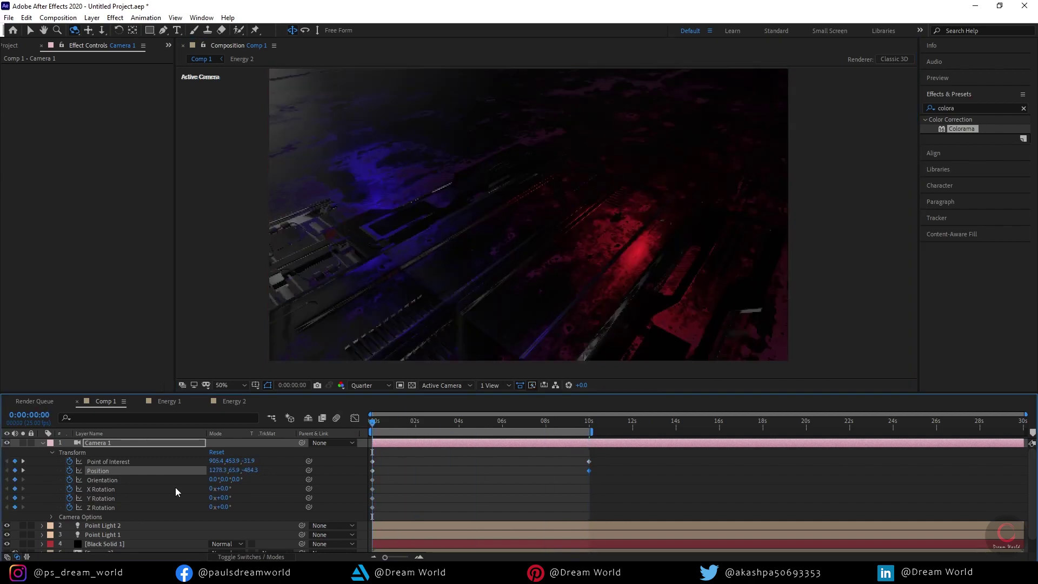
# Rotate Black Solid 1's Element environment to X 63°, Y 97° and Z 1x+258°.
pyautogui.click(103, 543)
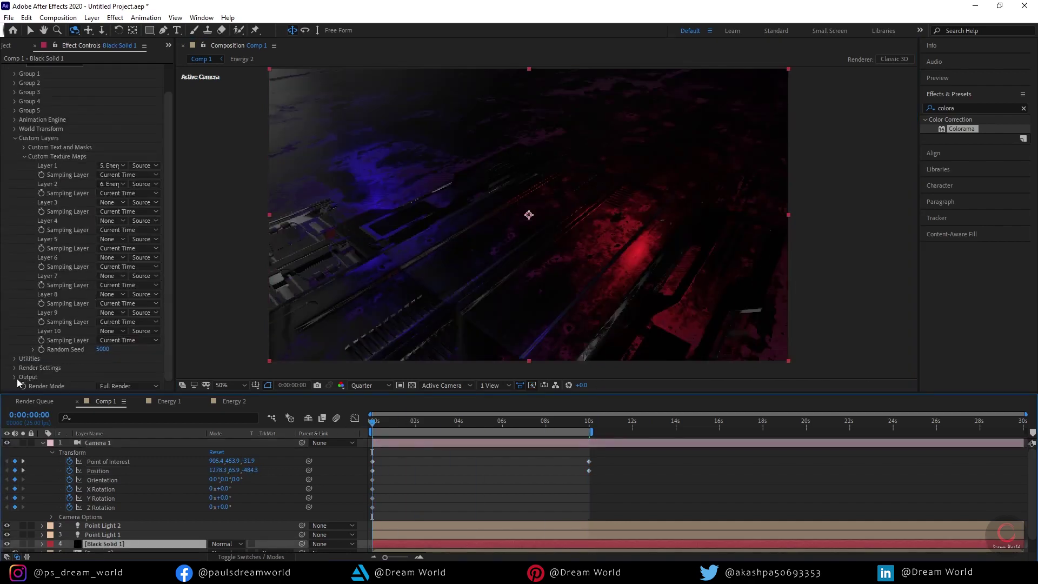
pyautogui.click(14, 368)
pyautogui.scroll(-4, 102, 333)
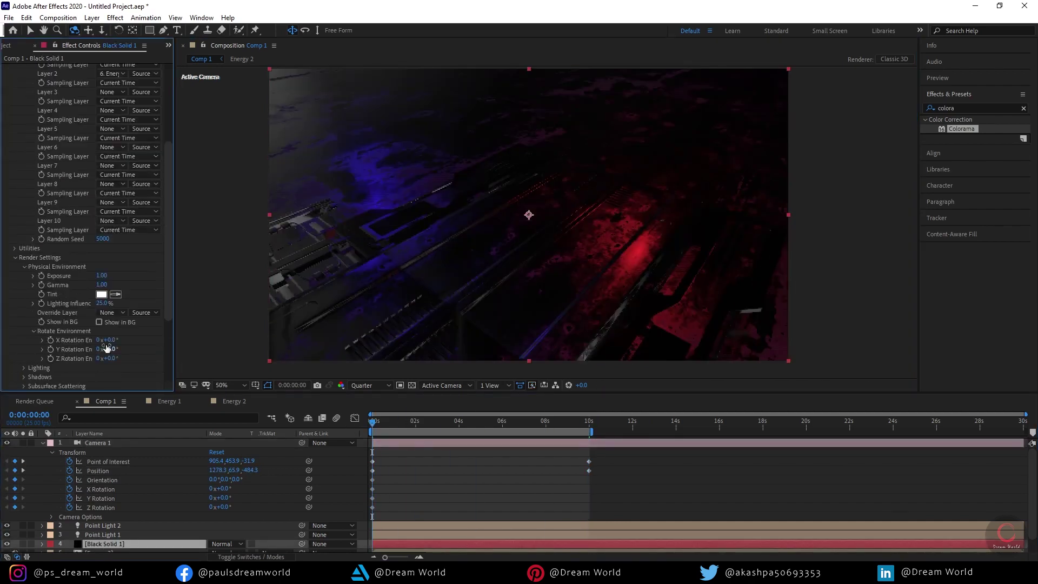
pyautogui.moveTo(143, 359)
pyautogui.mouseDown()
pyautogui.moveTo(486, 359)
pyautogui.moveTo(445, 360)
pyautogui.mouseUp()
pyautogui.moveTo(104, 350); pyautogui.dragTo(143, 339)
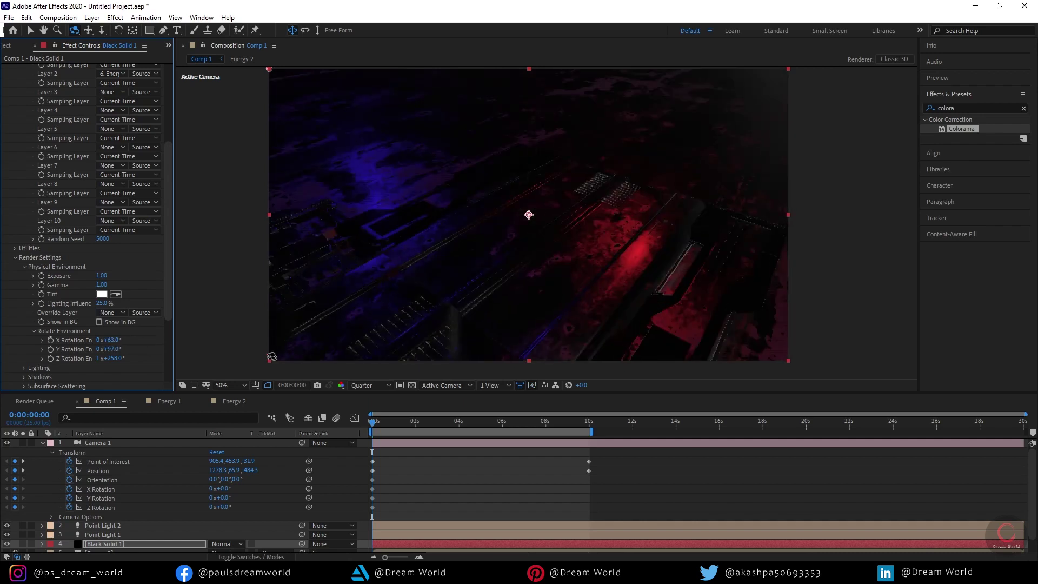
pyautogui.moveTo(216, 461)
pyautogui.mouseDown()
pyautogui.moveTo(205, 461)
pyautogui.moveTo(227, 461)
pyautogui.mouseUp()
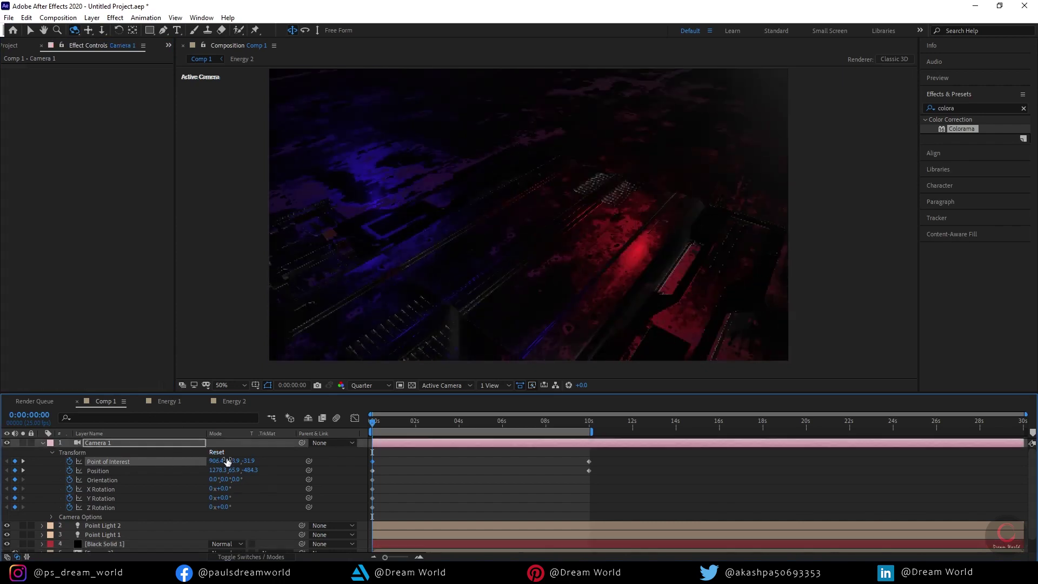
# Reframe the camera on the sphere at 0:00:03:17 and move those keyframes to 0s.
pyautogui.moveTo(380, 425); pyautogui.dragTo(468, 430)
pyautogui.moveTo(387, 421); pyautogui.dragTo(453, 427)
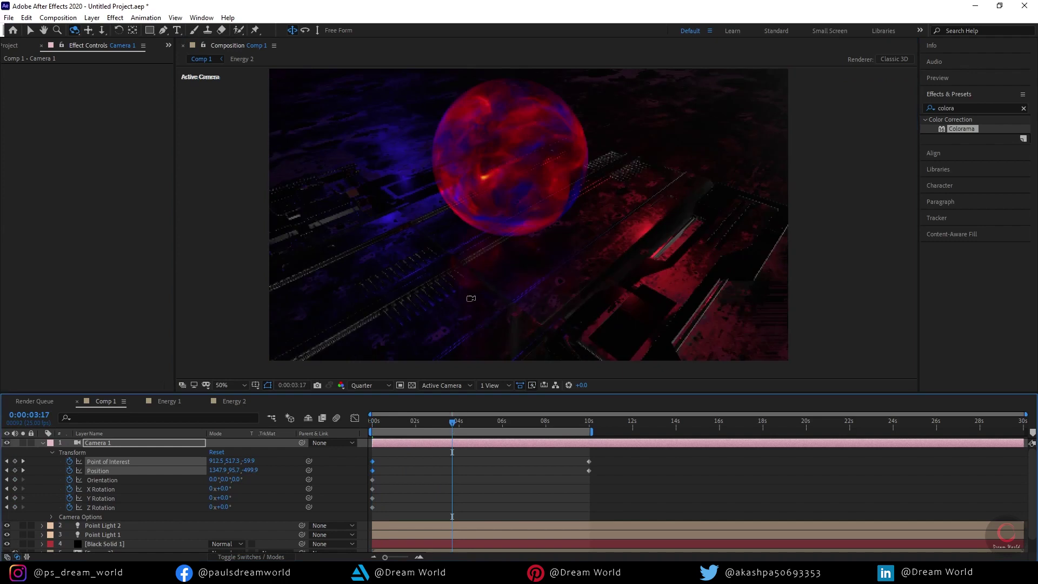
pyautogui.moveTo(471, 298); pyautogui.dragTo(551, 239)
pyautogui.moveTo(400, 452); pyautogui.dragTo(341, 509)
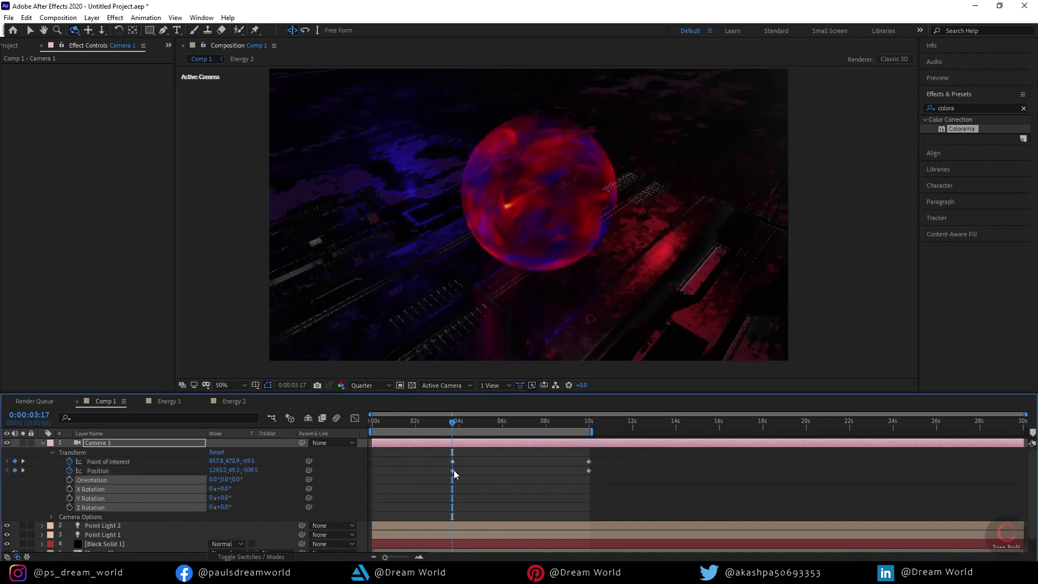
pyautogui.moveTo(453, 470); pyautogui.dragTo(371, 475)
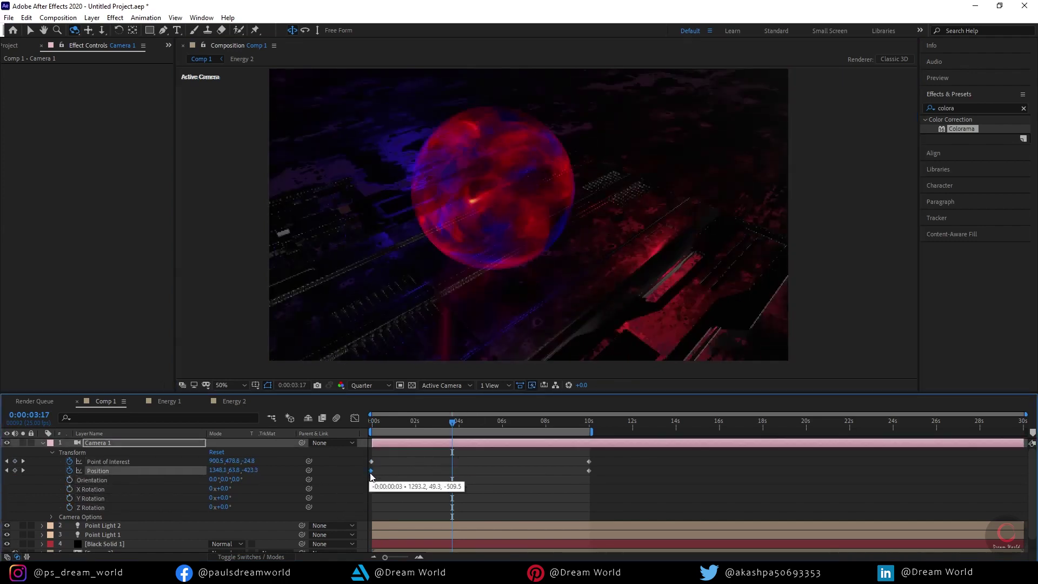
pyautogui.press('Home')
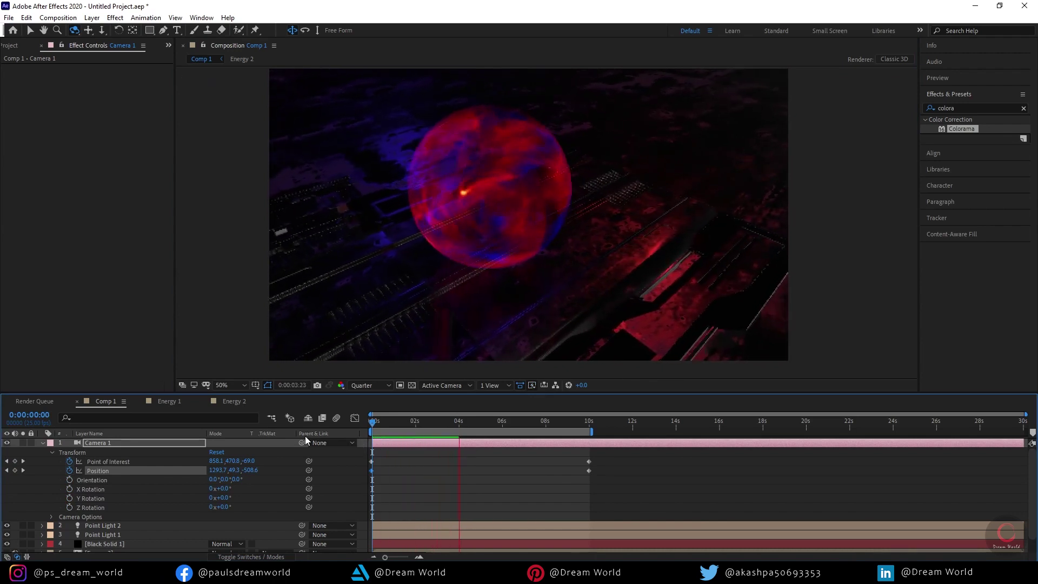
# Check the 10-second camera keyframes and preview the camera push from the start.
pyautogui.click(534, 421)
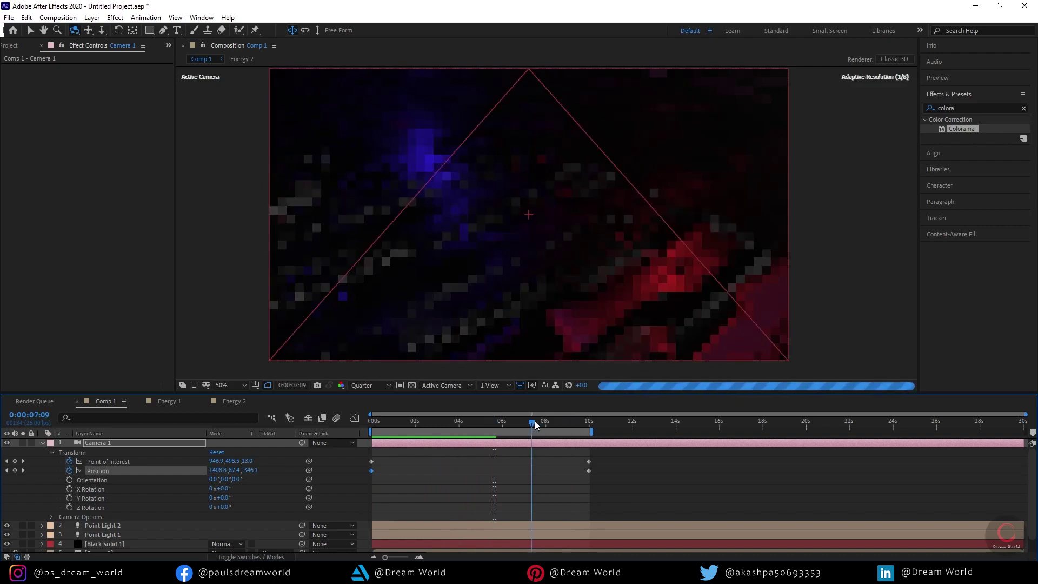
pyautogui.moveTo(534, 421); pyautogui.dragTo(588, 420)
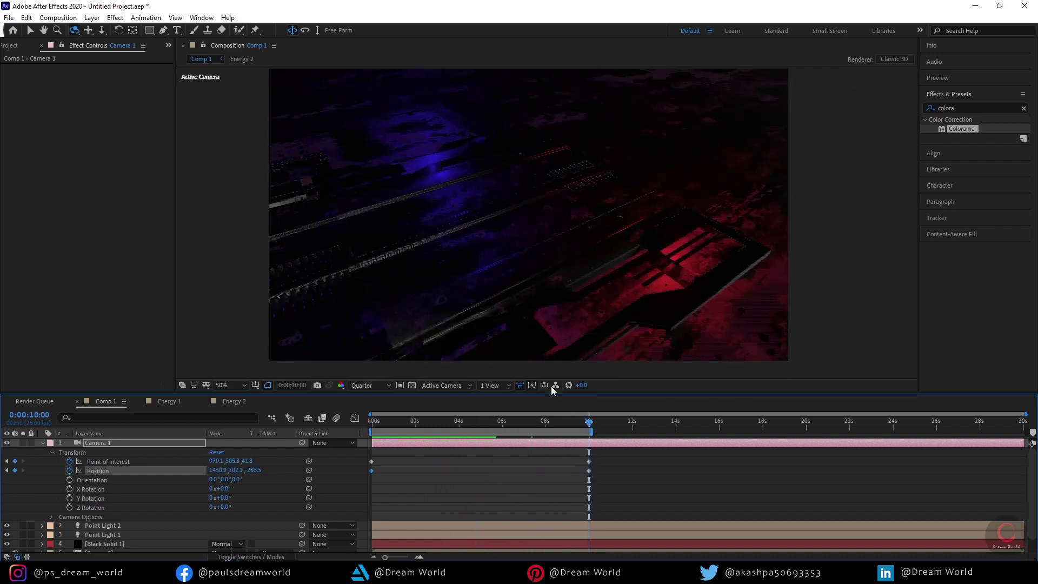
pyautogui.press('space')
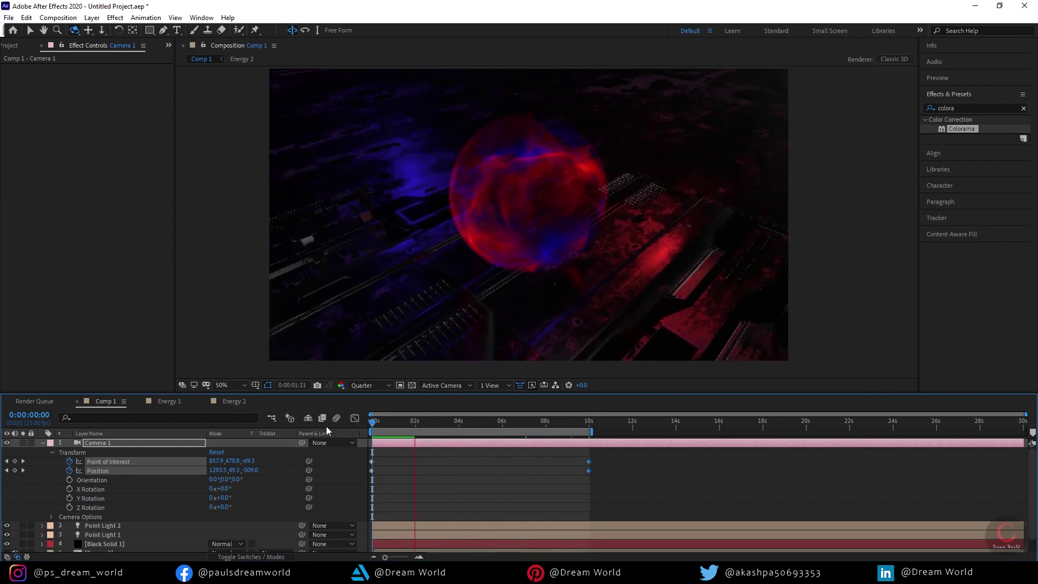
pyautogui.press('space')
pyautogui.moveTo(461, 428)
pyautogui.mouseDown()
pyautogui.moveTo(361, 432)
pyautogui.moveTo(556, 422)
pyautogui.moveTo(376, 429)
pyautogui.moveTo(426, 425)
pyautogui.mouseUp()
pyautogui.click(106, 544)
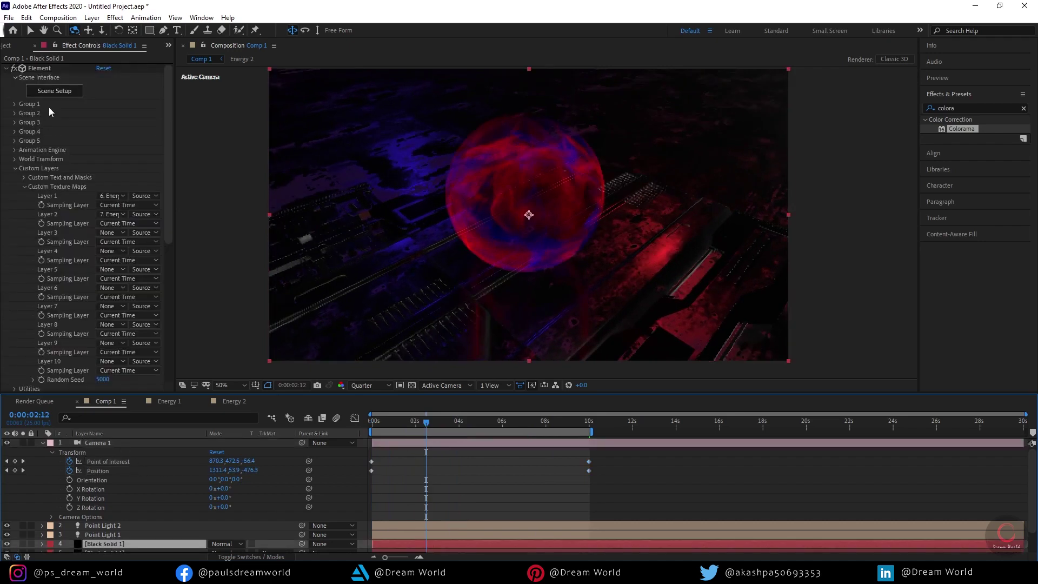
# Set Element's output to show only the sphere's illumination pass.
pyautogui.click(15, 168)
pyautogui.click(27, 195)
pyautogui.click(128, 205)
pyautogui.click(131, 336)
pyautogui.click(7, 68)
# Add Glow with threshold 32.5% and radius 303, plus a duplicate at 82.7% threshold.
pyautogui.hotkey('ctrl', 'space')
pyautogui.write('glow')
pyautogui.press('Return')
pyautogui.moveTo(100, 96)
pyautogui.mouseDown()
pyautogui.moveTo(49, 97)
pyautogui.moveTo(332, 109)
pyautogui.moveTo(265, 111)
pyautogui.mouseUp()
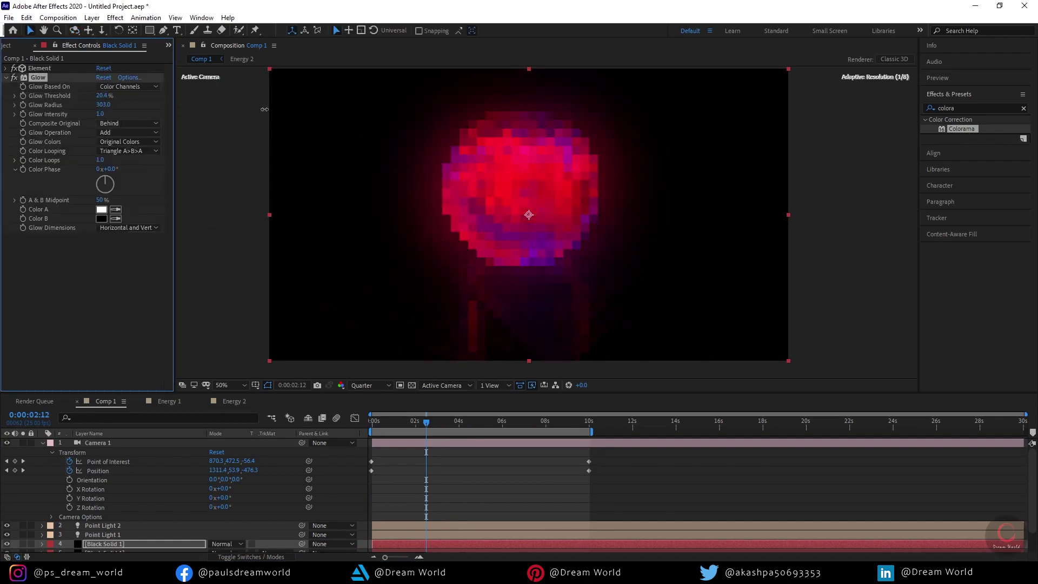
pyautogui.moveTo(103, 96); pyautogui.dragTo(122, 96)
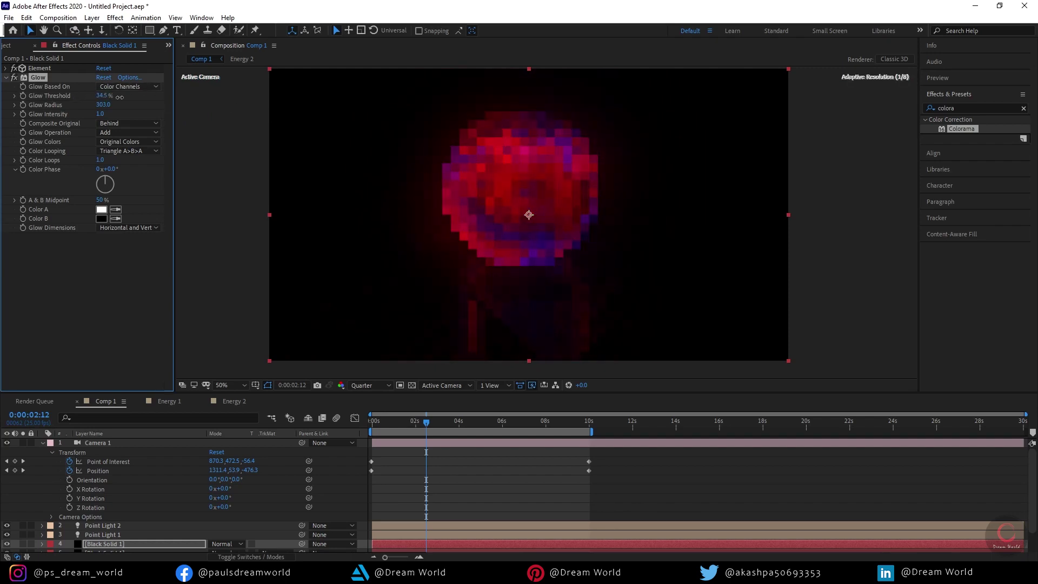
pyautogui.hotkey('ctrl', 'd')
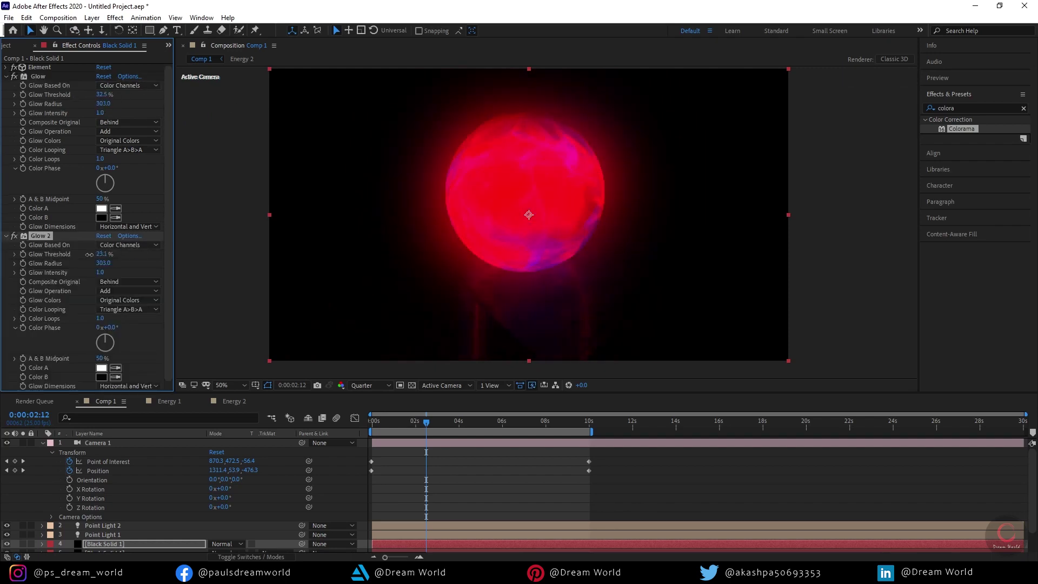
pyautogui.moveTo(102, 254); pyautogui.dragTo(382, 241)
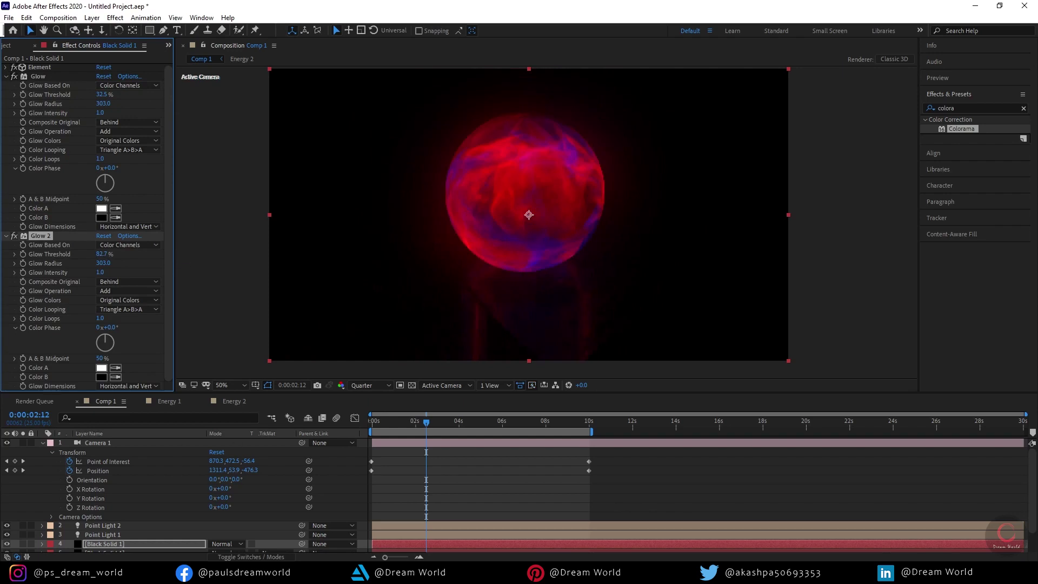
# Set the sphere layer's blending mode to Screen and preview from the start.
pyautogui.click(238, 544)
pyautogui.click(292, 219)
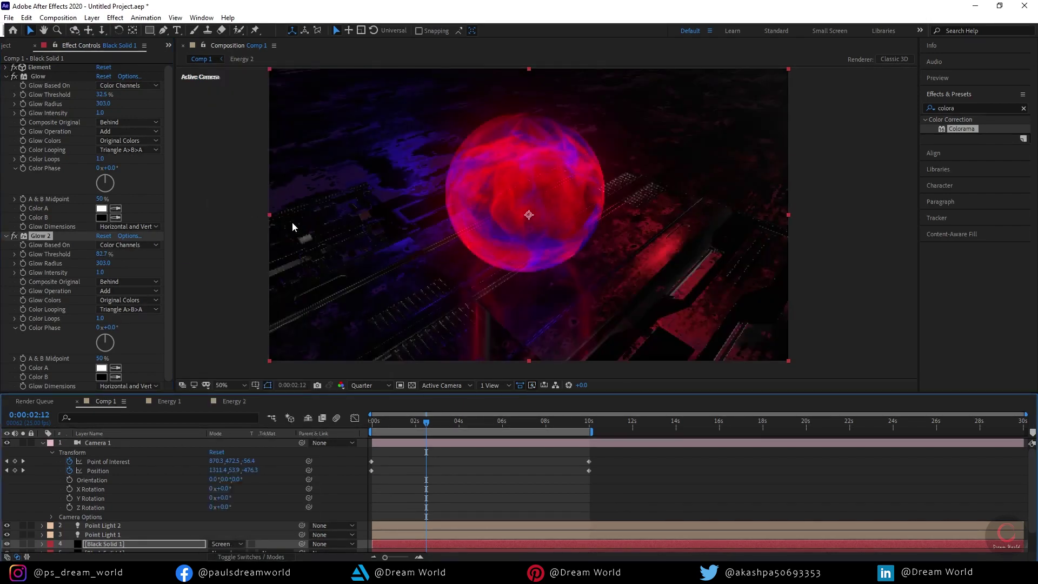
pyautogui.press('Home')
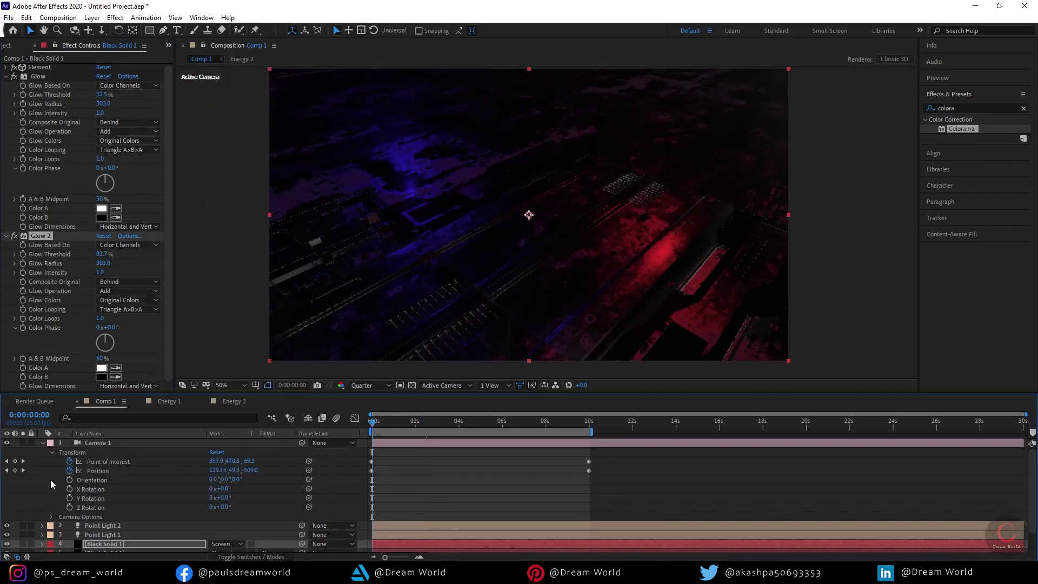
pyautogui.press('space')
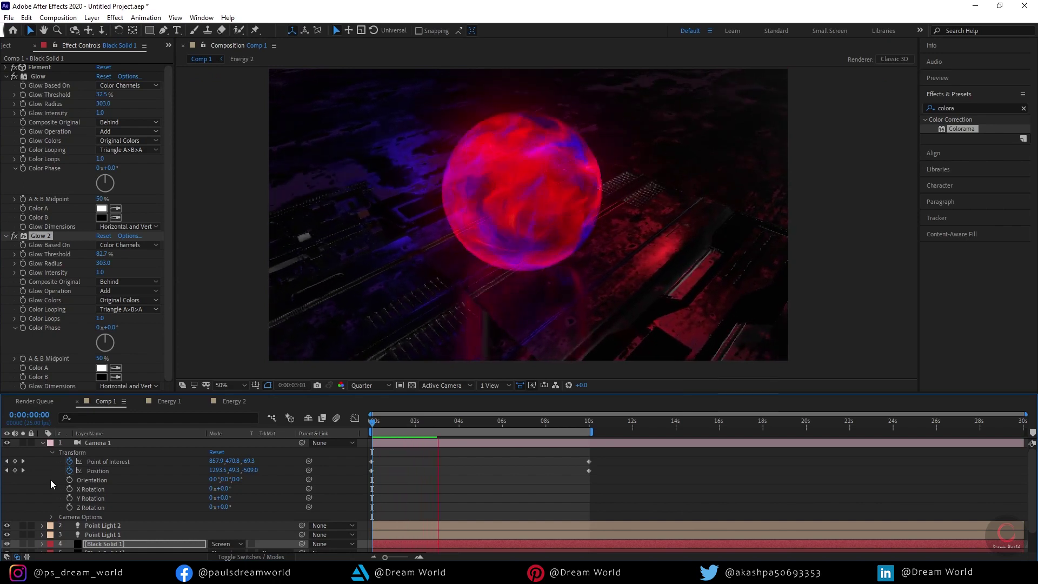
# Hide the glow layer and reveal the other Black Solid 1 layer's Element settings.
pyautogui.moveTo(419, 422); pyautogui.dragTo(405, 421)
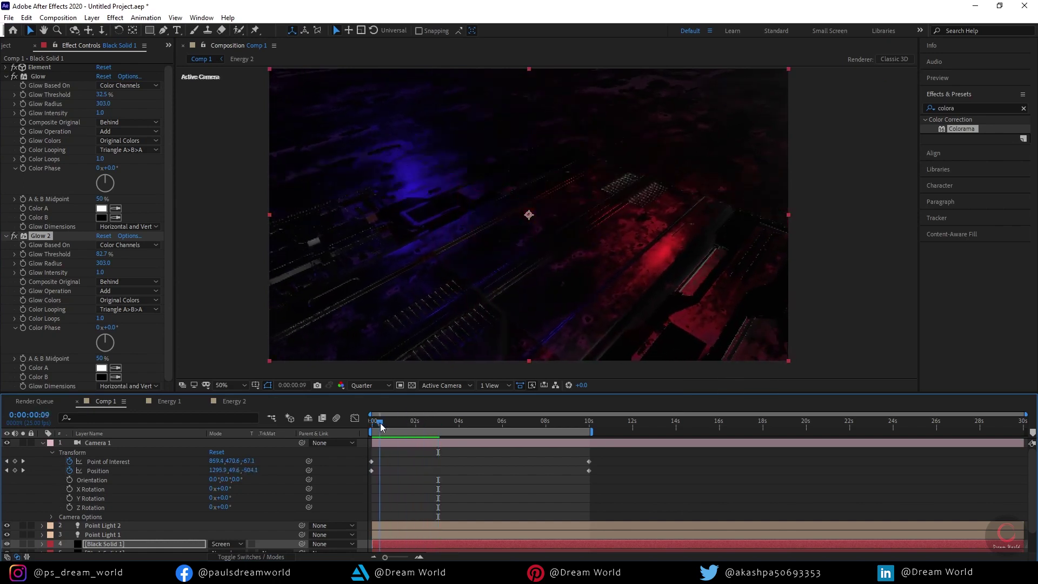
pyautogui.moveTo(405, 421); pyautogui.dragTo(408, 421)
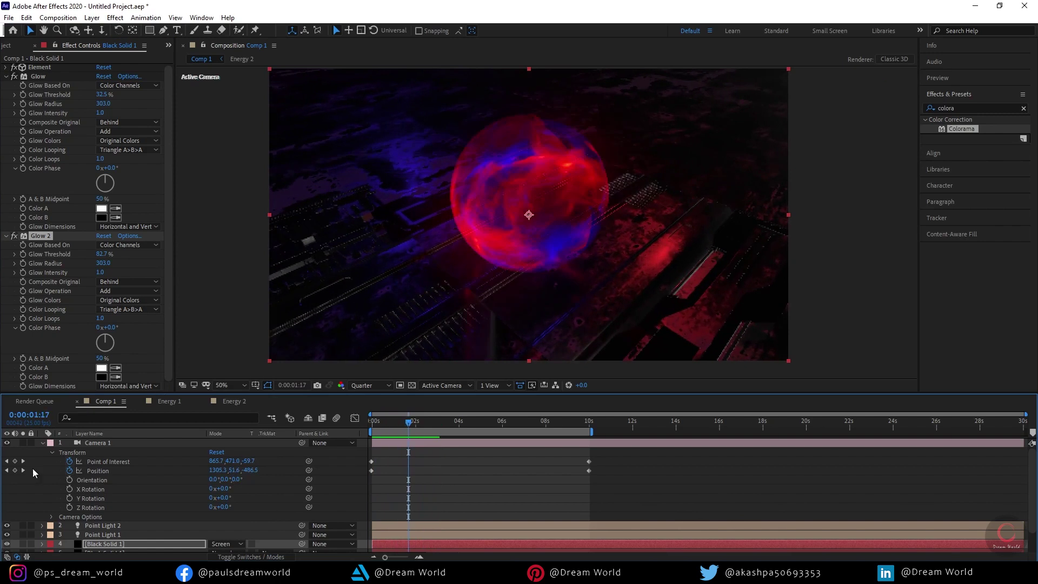
pyautogui.scroll(-1, 123, 528)
pyautogui.click(124, 528)
pyautogui.click(7, 519)
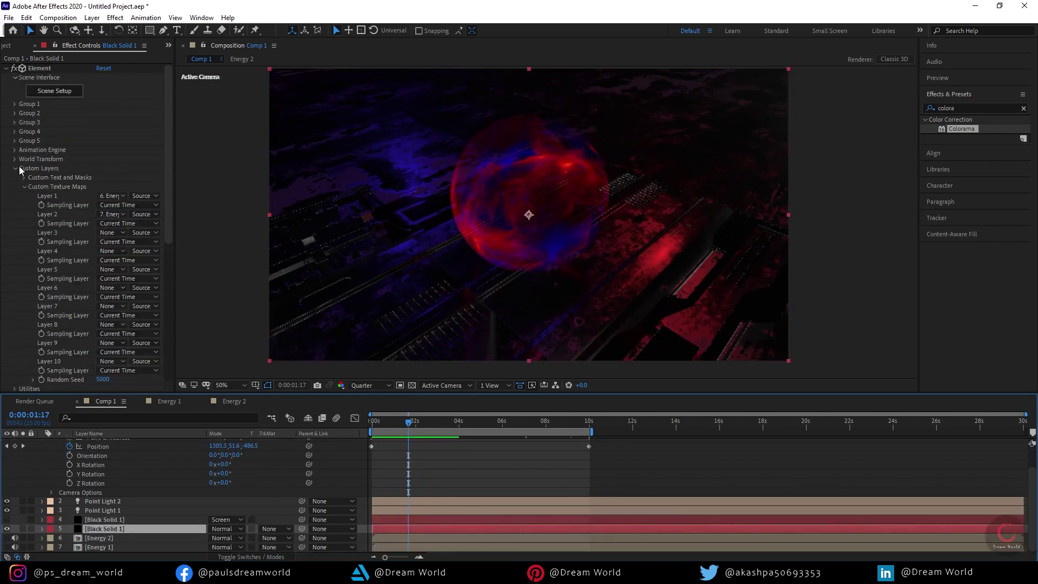
pyautogui.click(16, 187)
pyautogui.click(15, 77)
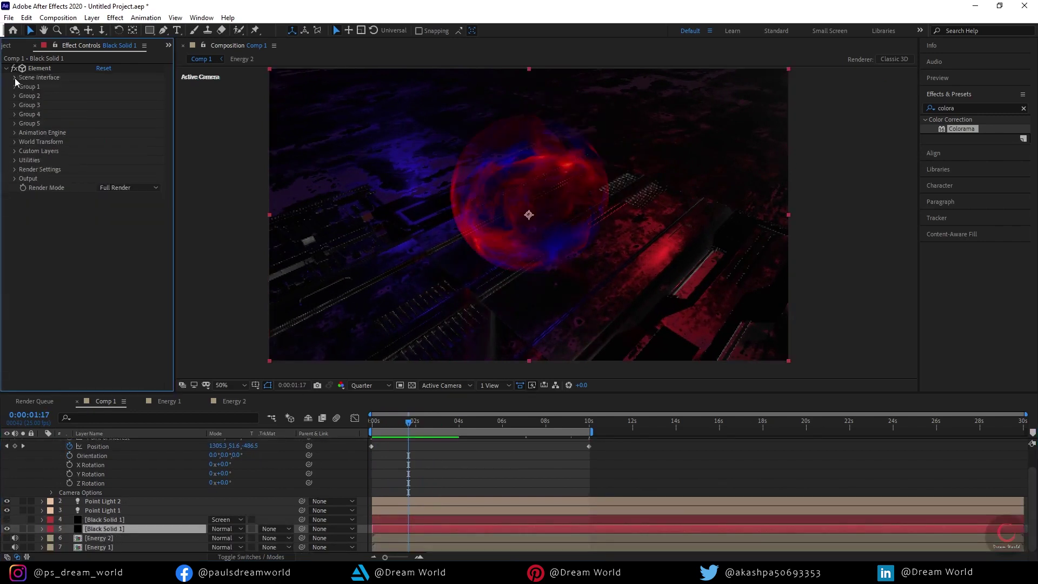
# Enable Group 1's Twist deform and set Twist Y to 283°.
pyautogui.click(15, 87)
pyautogui.click(33, 197)
pyautogui.click(42, 224)
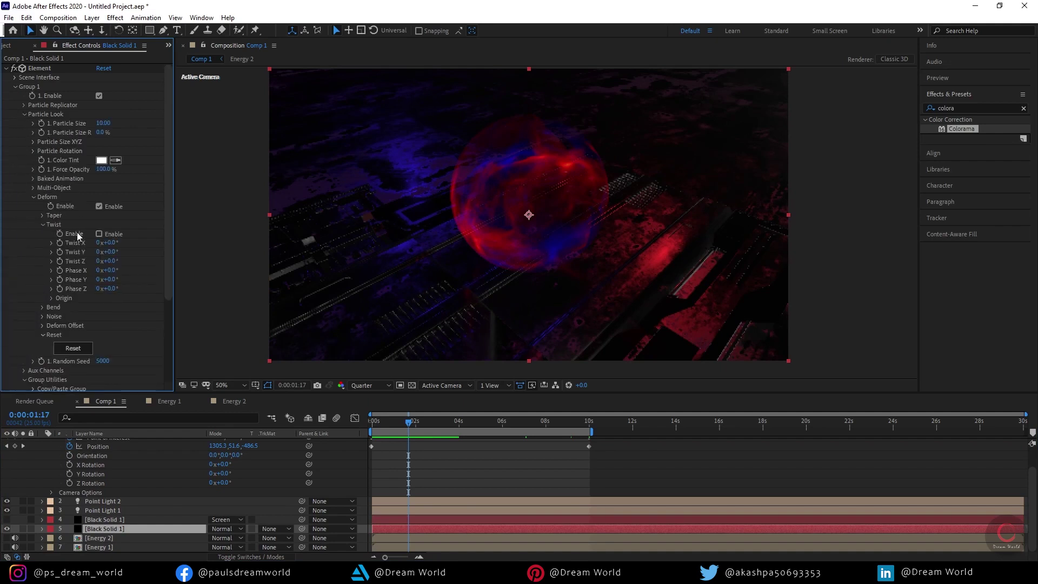
pyautogui.moveTo(108, 252); pyautogui.dragTo(189, 250)
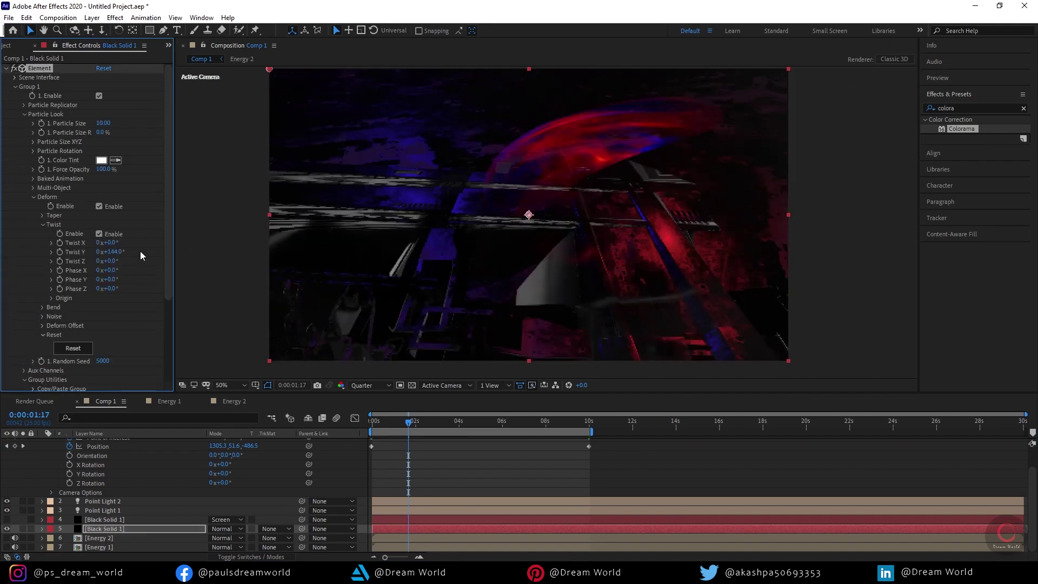
pyautogui.write('0')
pyautogui.press('Return')
pyautogui.moveTo(116, 254)
pyautogui.mouseDown()
pyautogui.moveTo(220, 252)
pyautogui.moveTo(200, 253)
pyautogui.mouseUp()
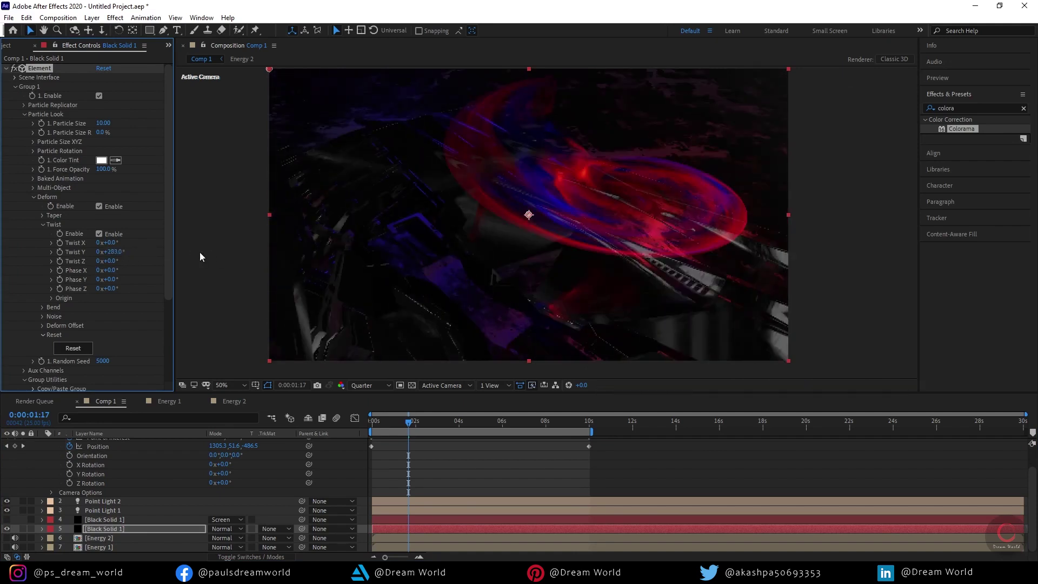
# Undo the twist, move the lower sphere group to top level in Scene Setup, and apply.
pyautogui.hotkey('ctrl', 'z')
pyautogui.click(14, 77)
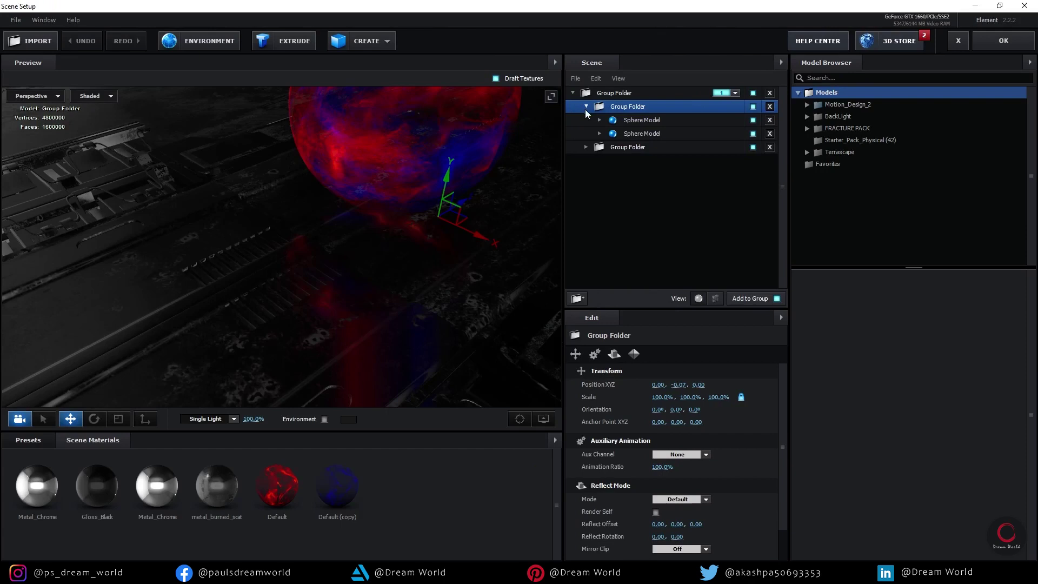
pyautogui.moveTo(627, 147); pyautogui.dragTo(727, 150)
pyautogui.click(1009, 37)
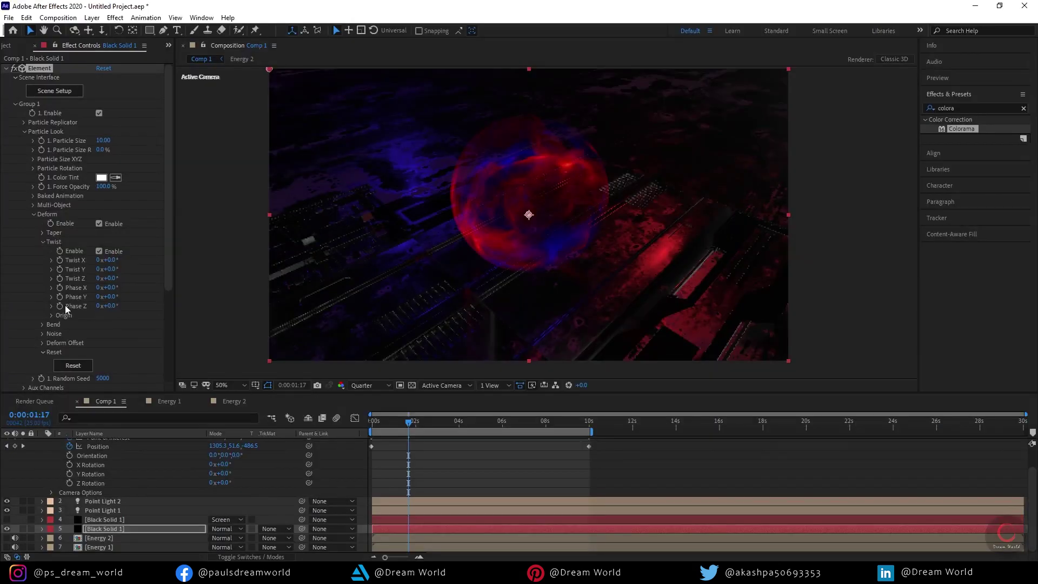
# Keyframe Twist Y at 1x+92° at 0:00:01:15 and 0° at the start.
pyautogui.moveTo(112, 269); pyautogui.dragTo(353, 266)
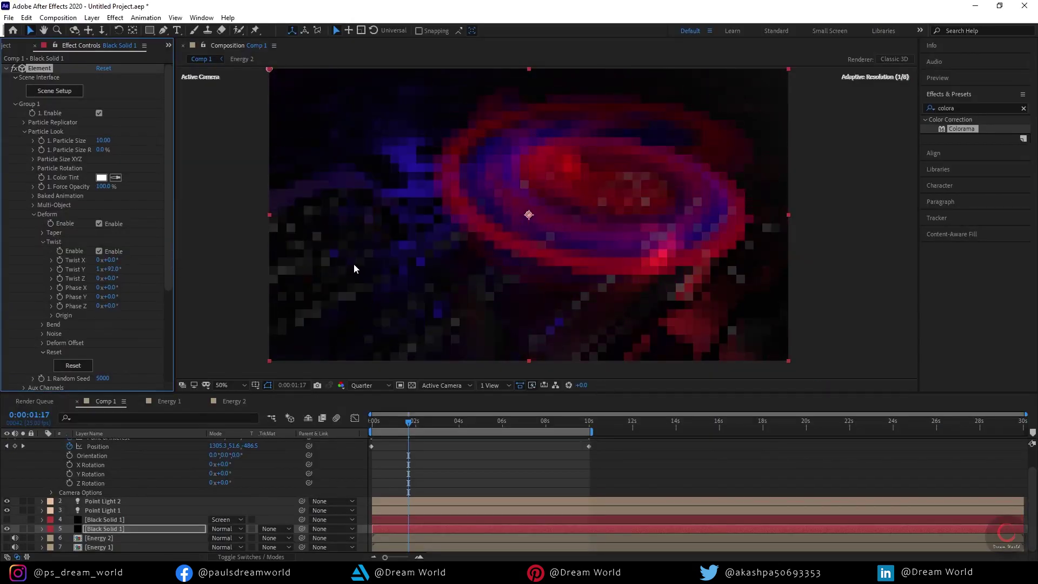
pyautogui.press('pageup')
pyautogui.press('pageup')
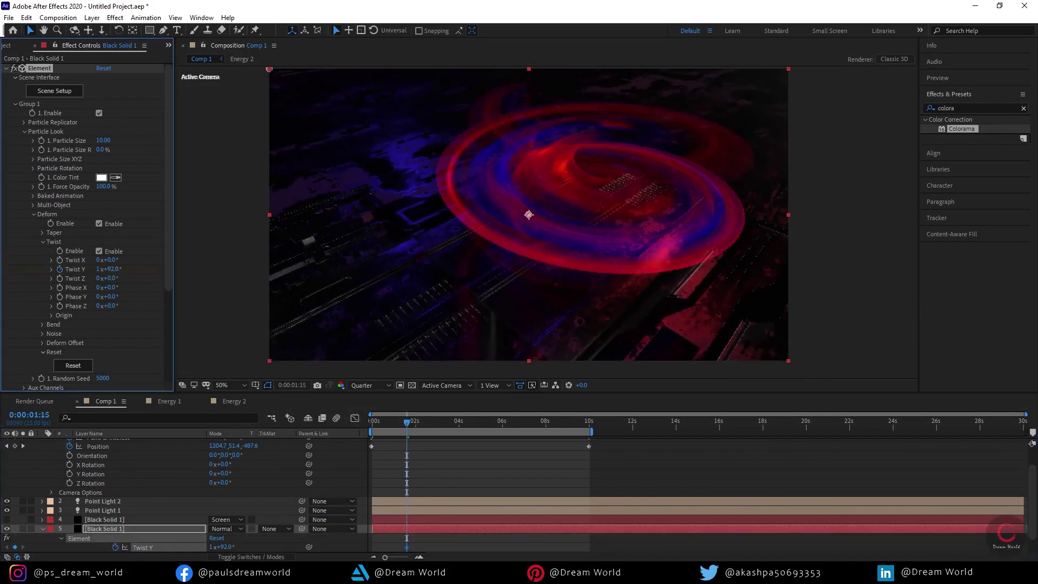
pyautogui.click(59, 269)
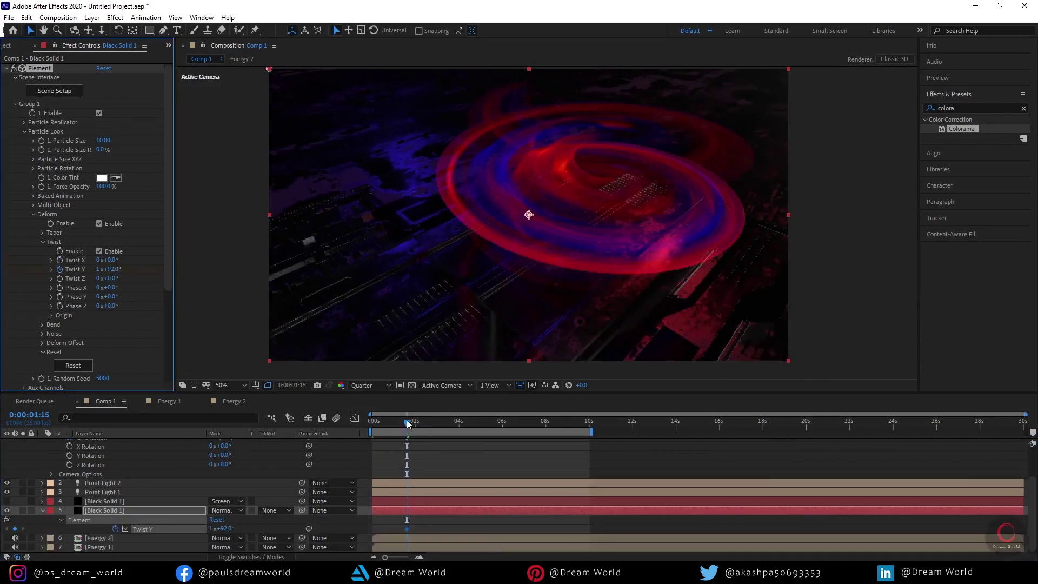
pyautogui.press('Home')
pyautogui.click(101, 271)
pyautogui.moveTo(397, 421); pyautogui.dragTo(403, 420)
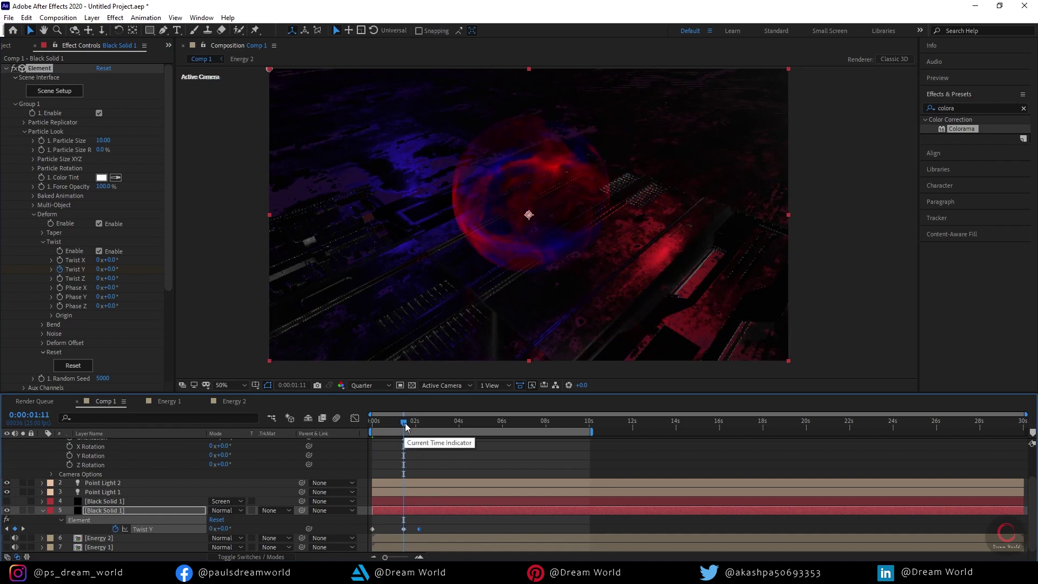
# Move the final Twist Y keyframe to 0:00:04:09 with 1x+335°, then preview from the start.
pyautogui.press('space')
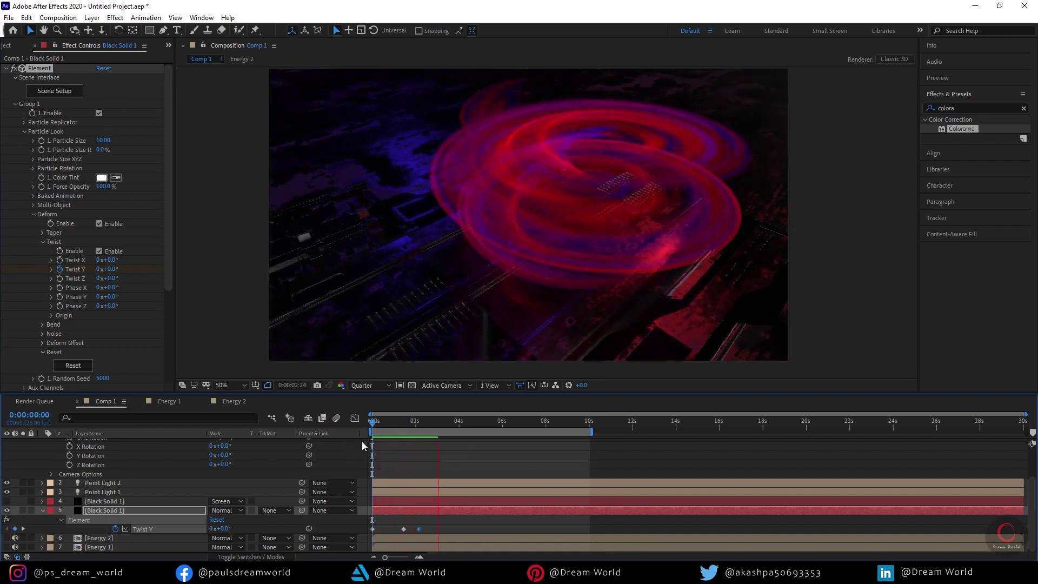
pyautogui.click(396, 423)
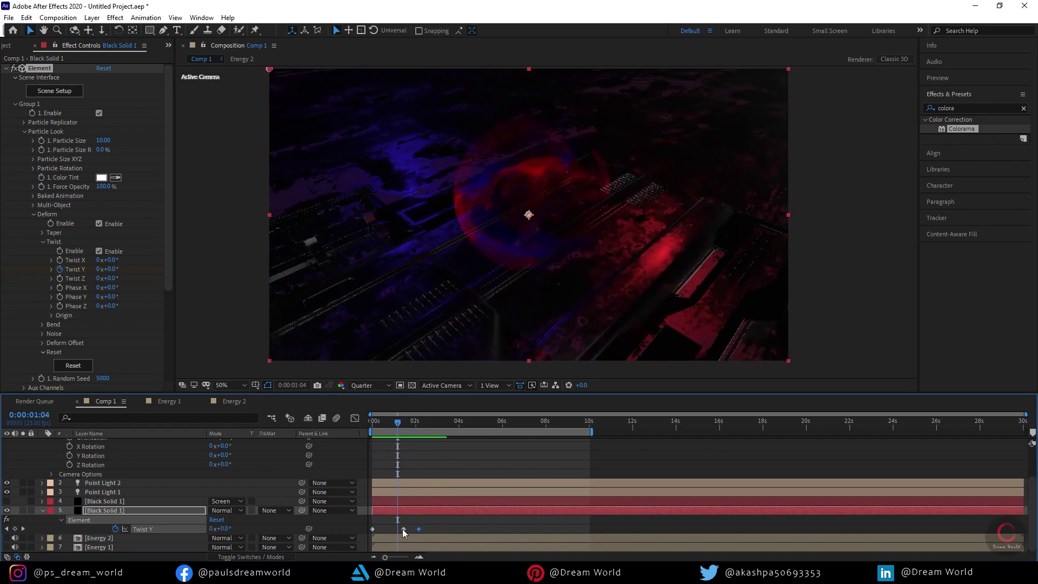
pyautogui.moveTo(418, 529); pyautogui.dragTo(467, 528)
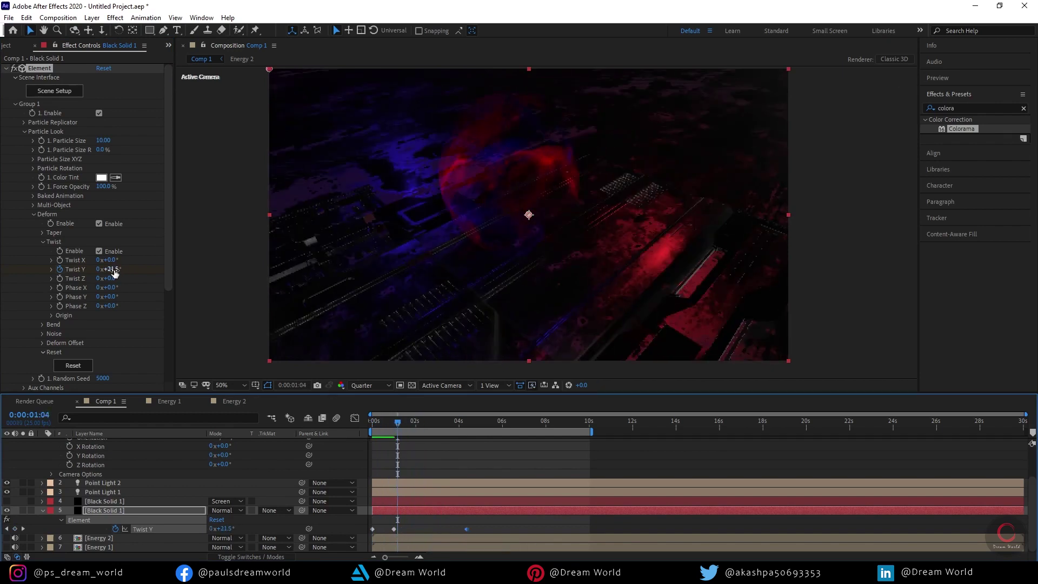
pyautogui.press('k')
pyautogui.moveTo(222, 275); pyautogui.dragTo(225, 274)
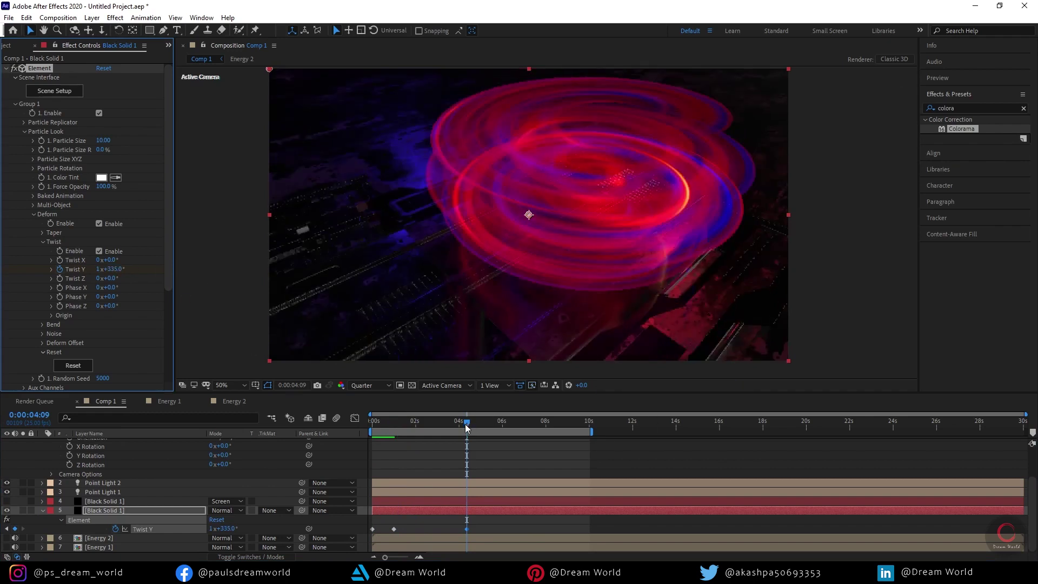
pyautogui.press('Home')
pyautogui.press('space')
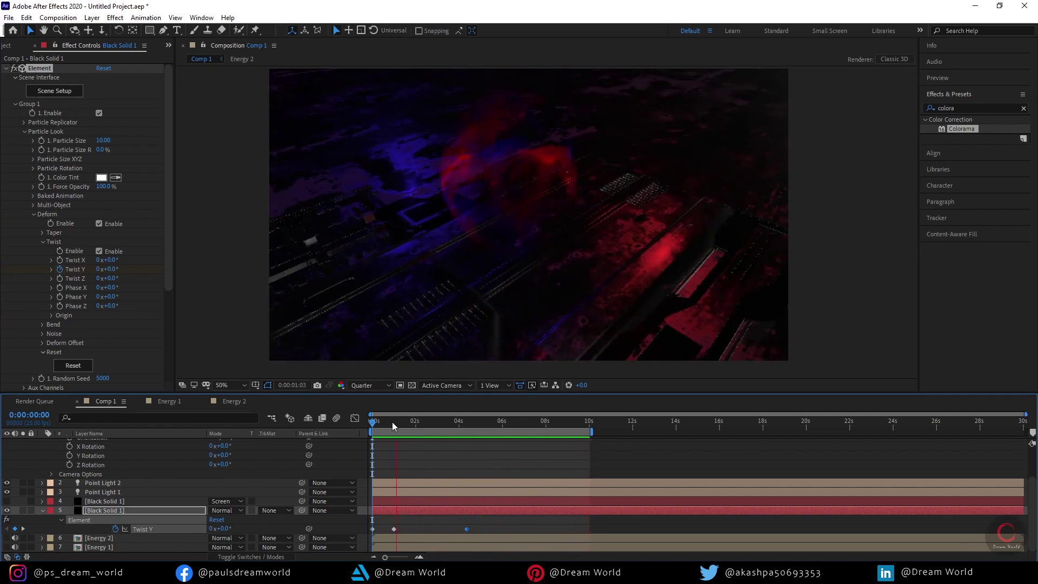
pyautogui.press('space')
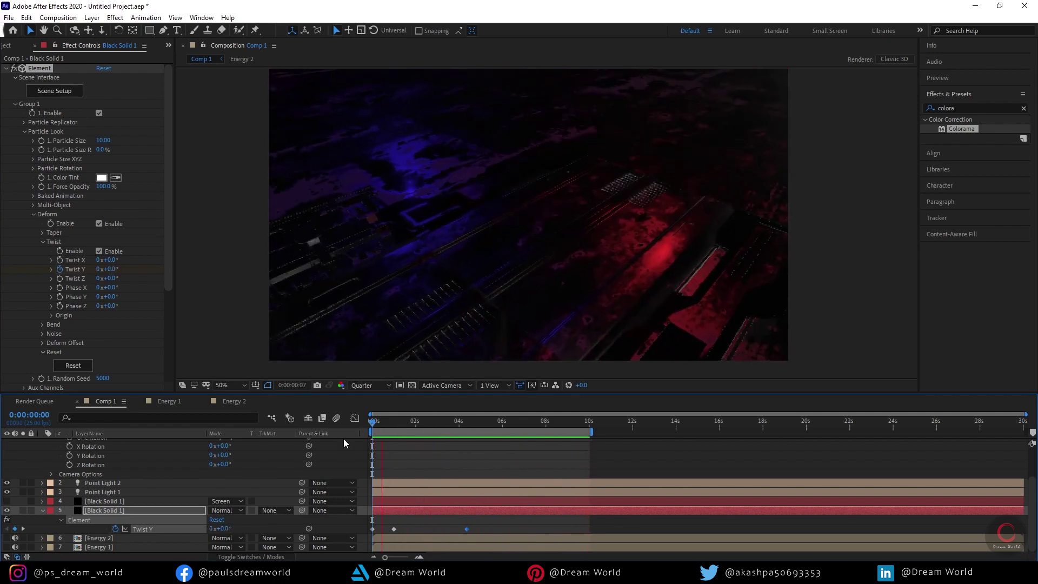
pyautogui.moveTo(414, 421); pyautogui.dragTo(386, 422)
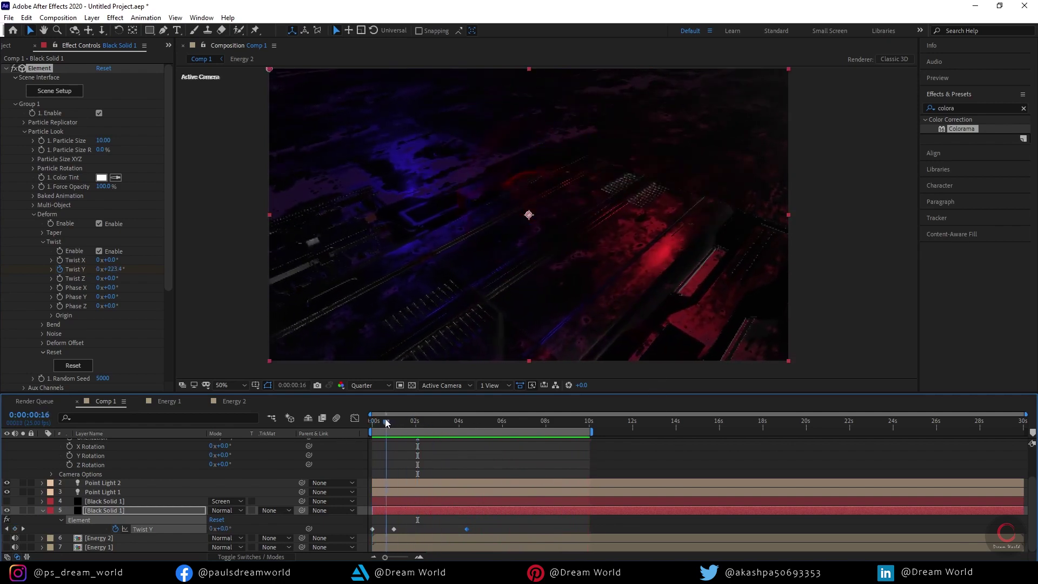
pyautogui.moveTo(374, 529)
pyautogui.mouseDown()
pyautogui.moveTo(393, 530)
pyautogui.moveTo(373, 530)
pyautogui.mouseUp()
pyautogui.press('space')
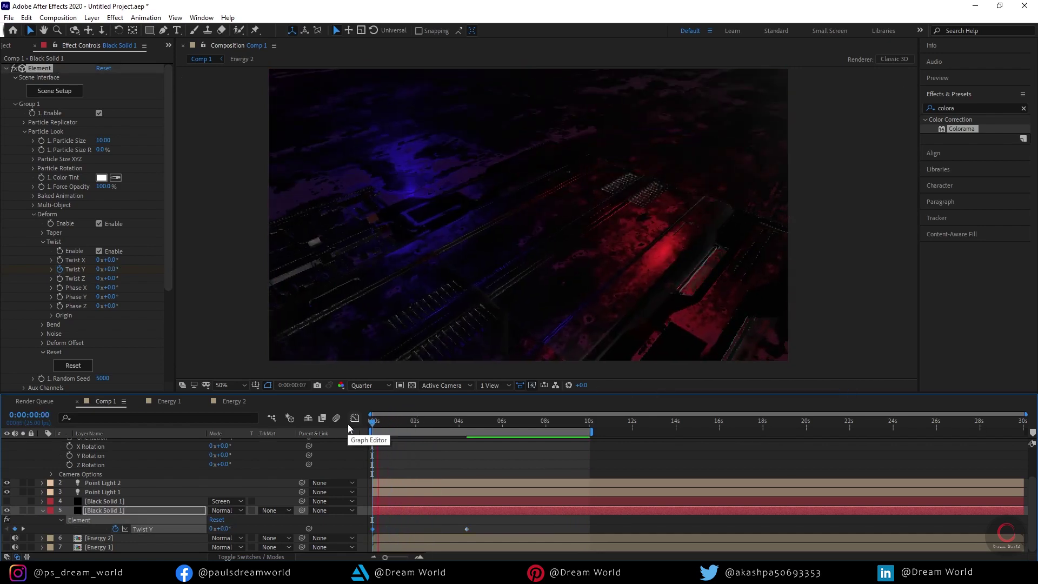